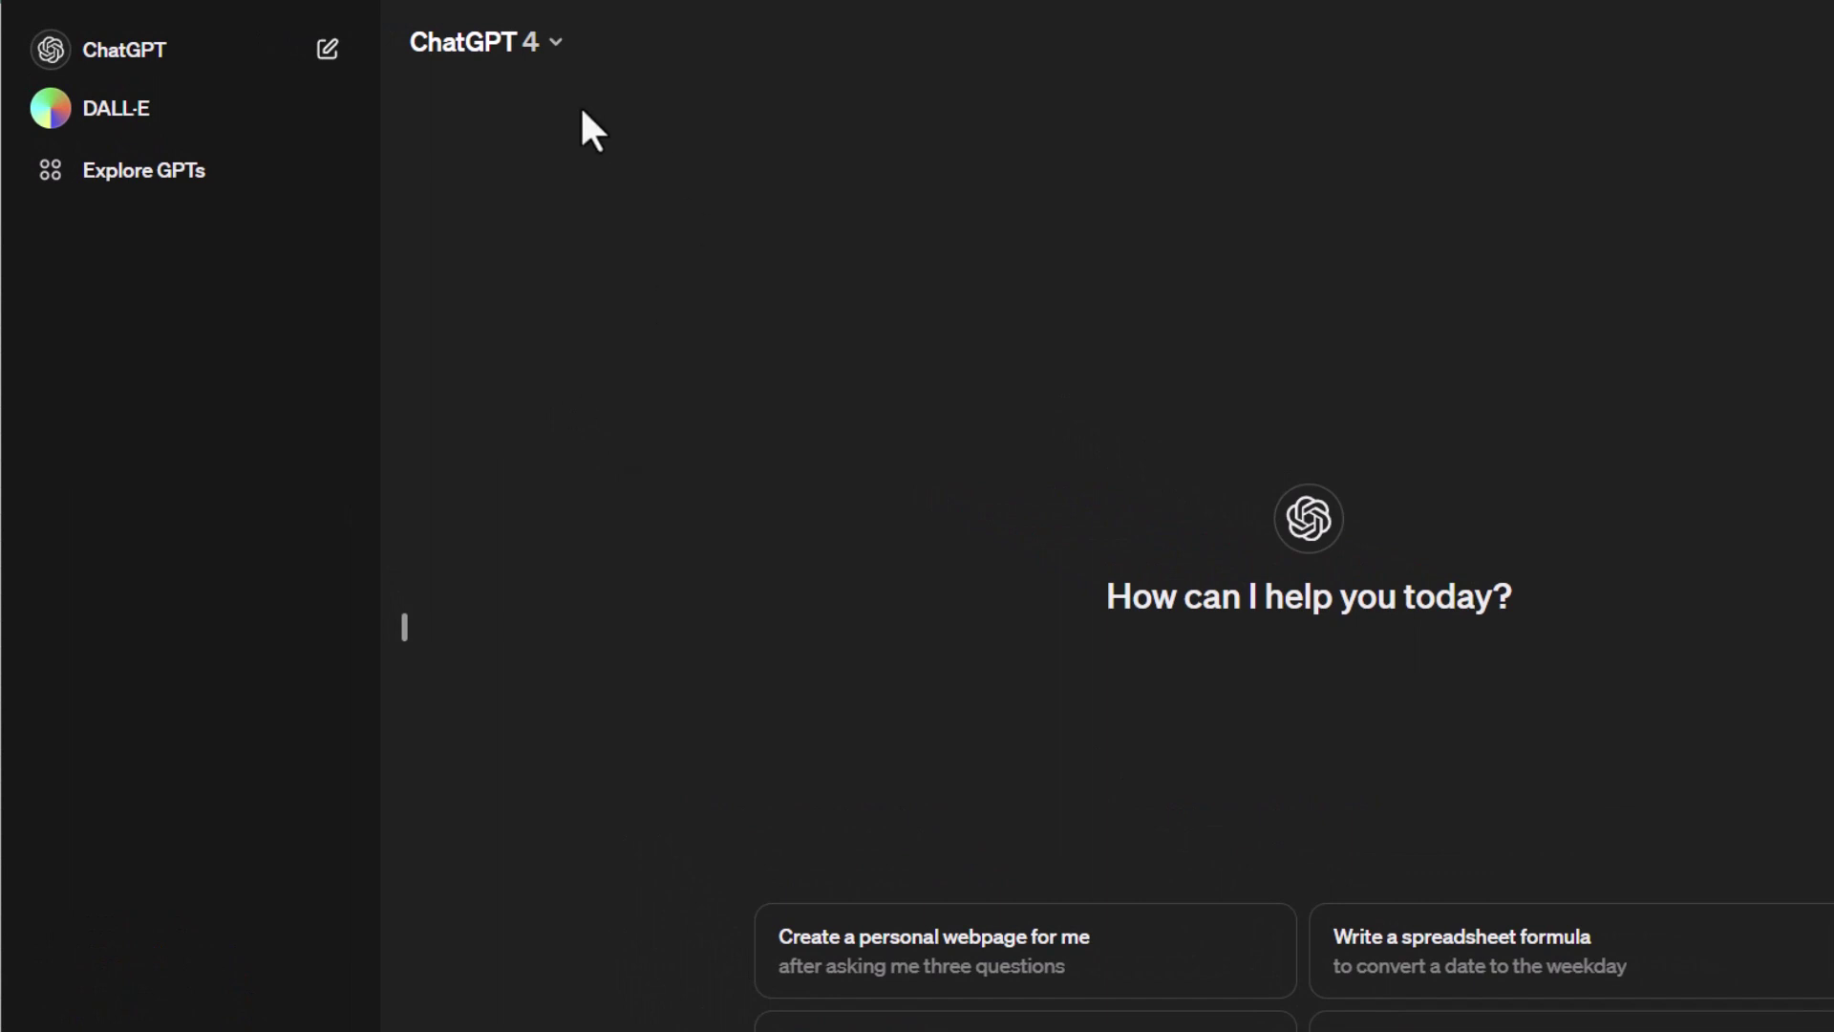
Browse the available model versions and the subscription plan options, then close the plan overview.
click(528, 59)
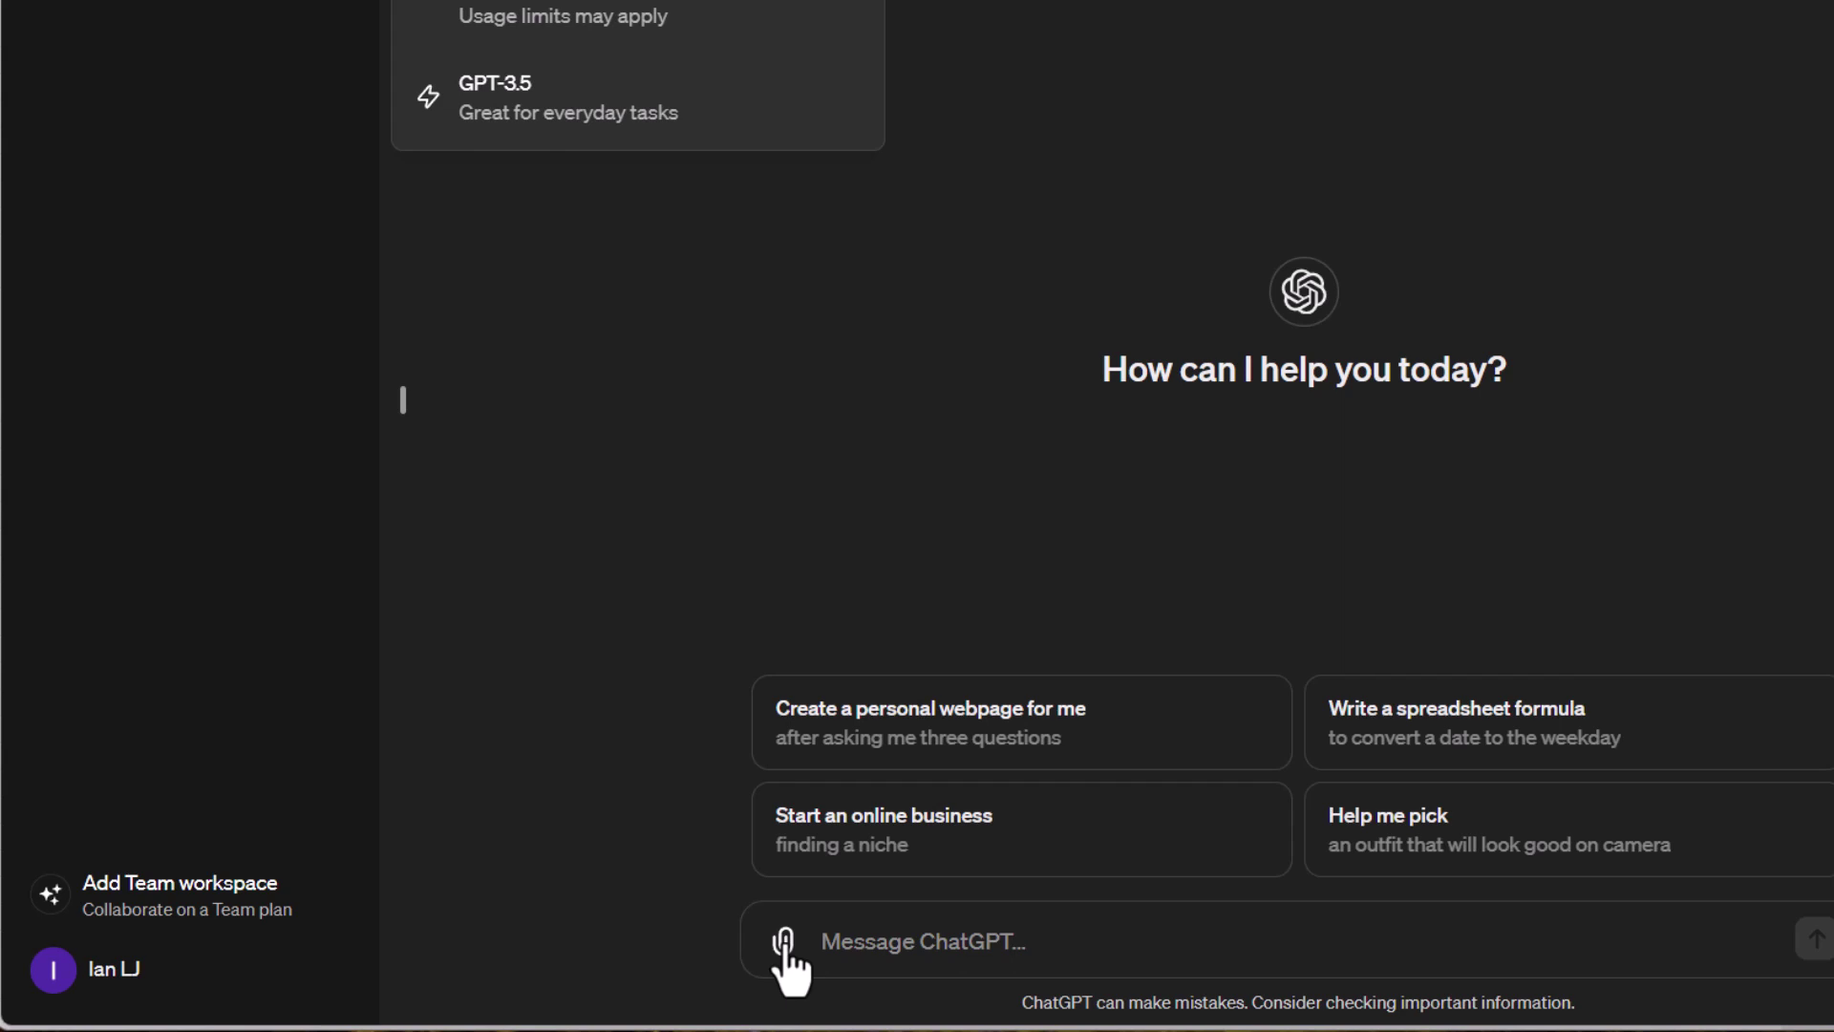
click(188, 961)
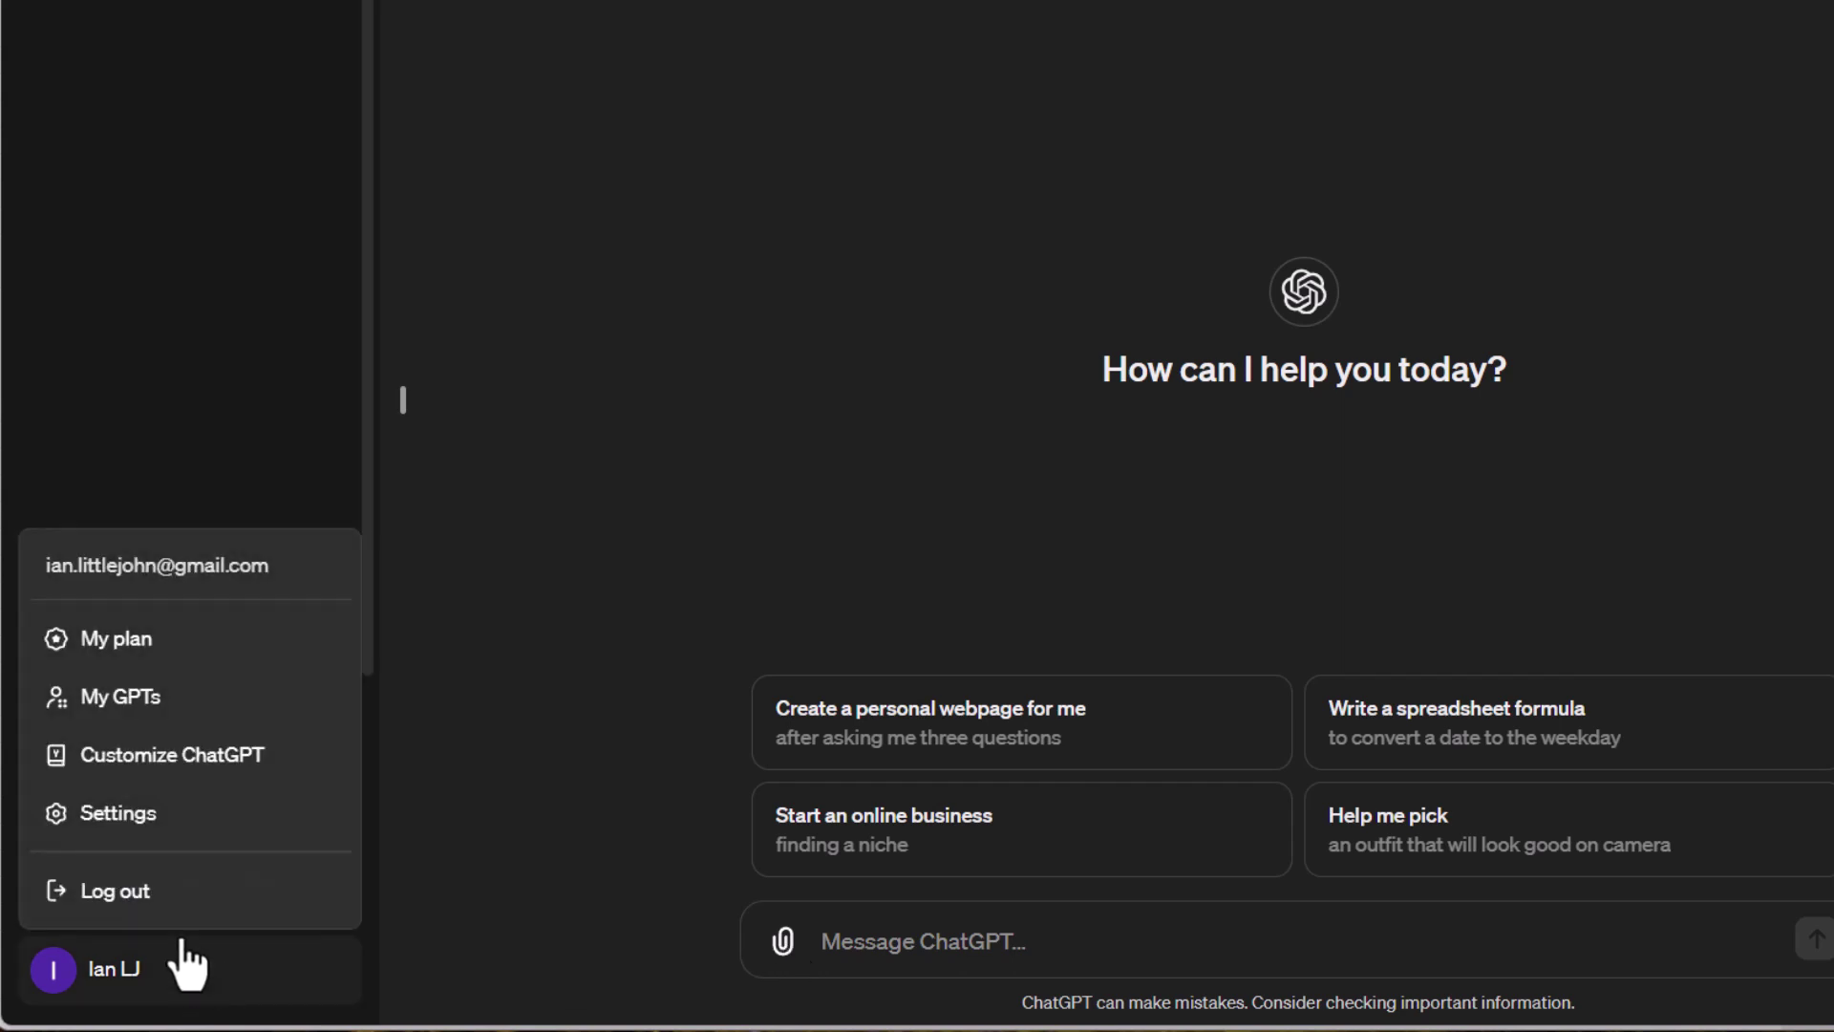
click(151, 638)
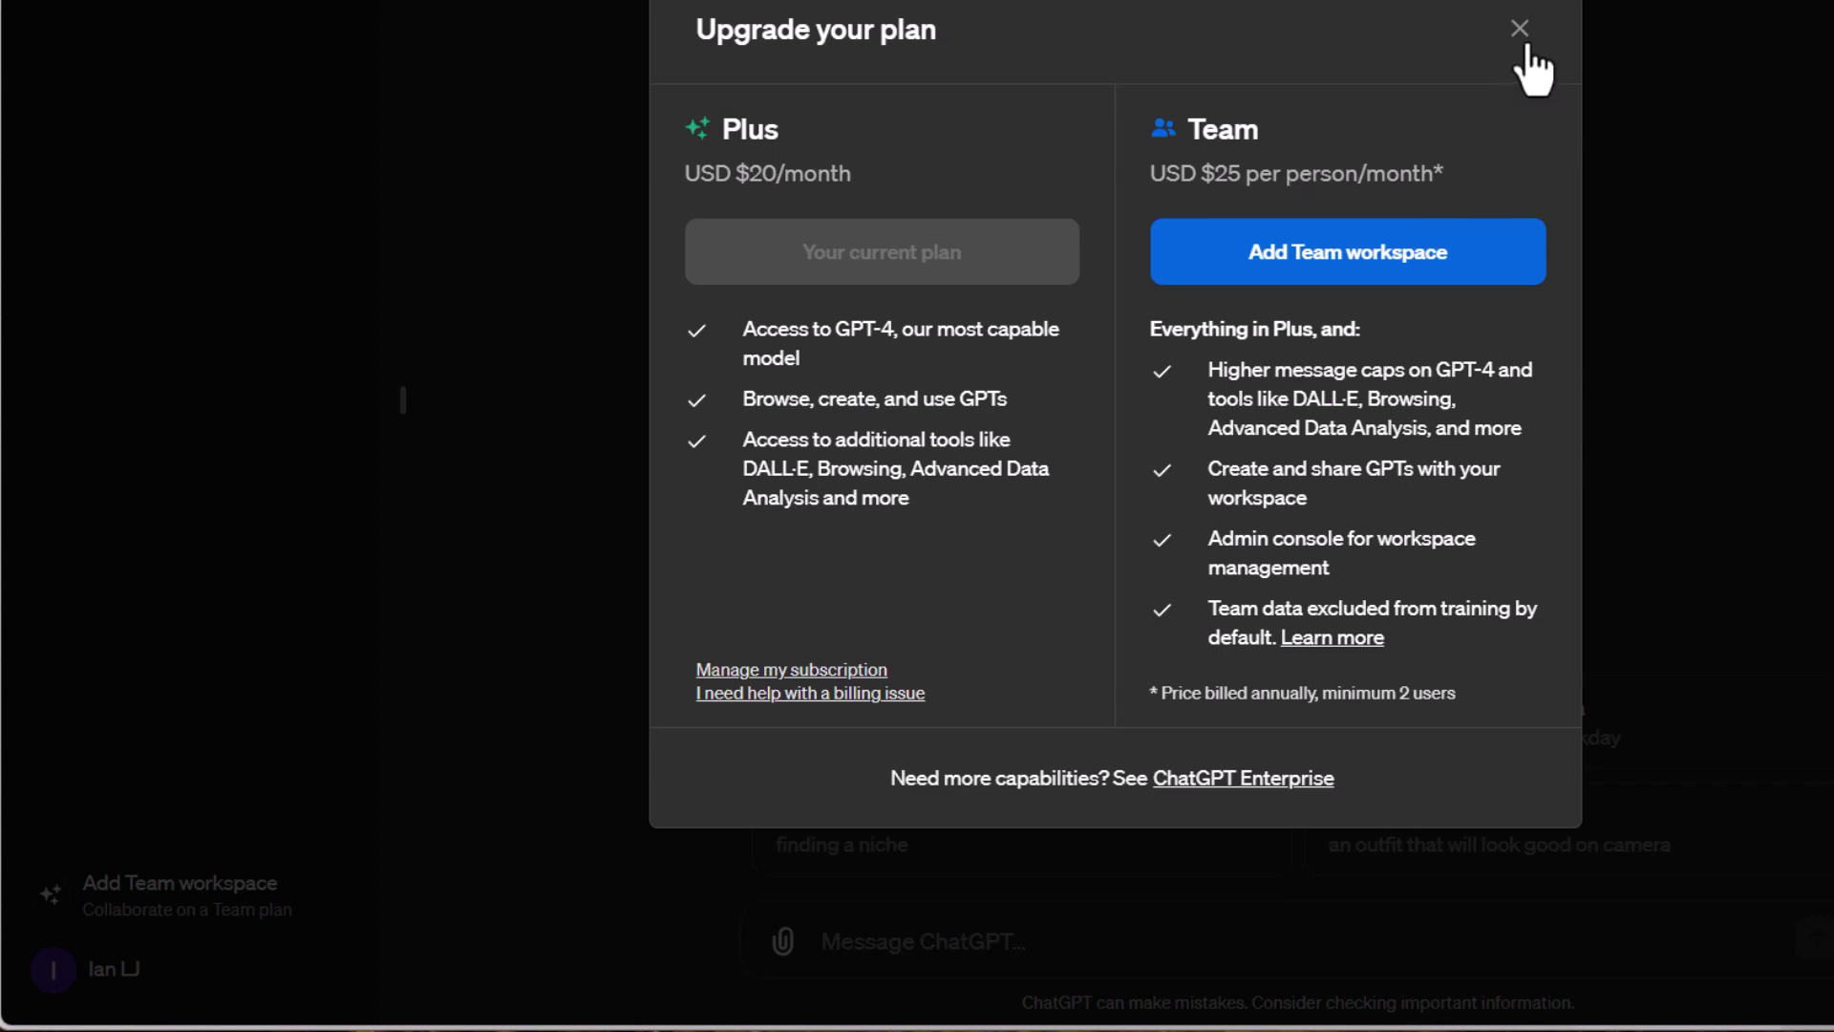
click(1523, 33)
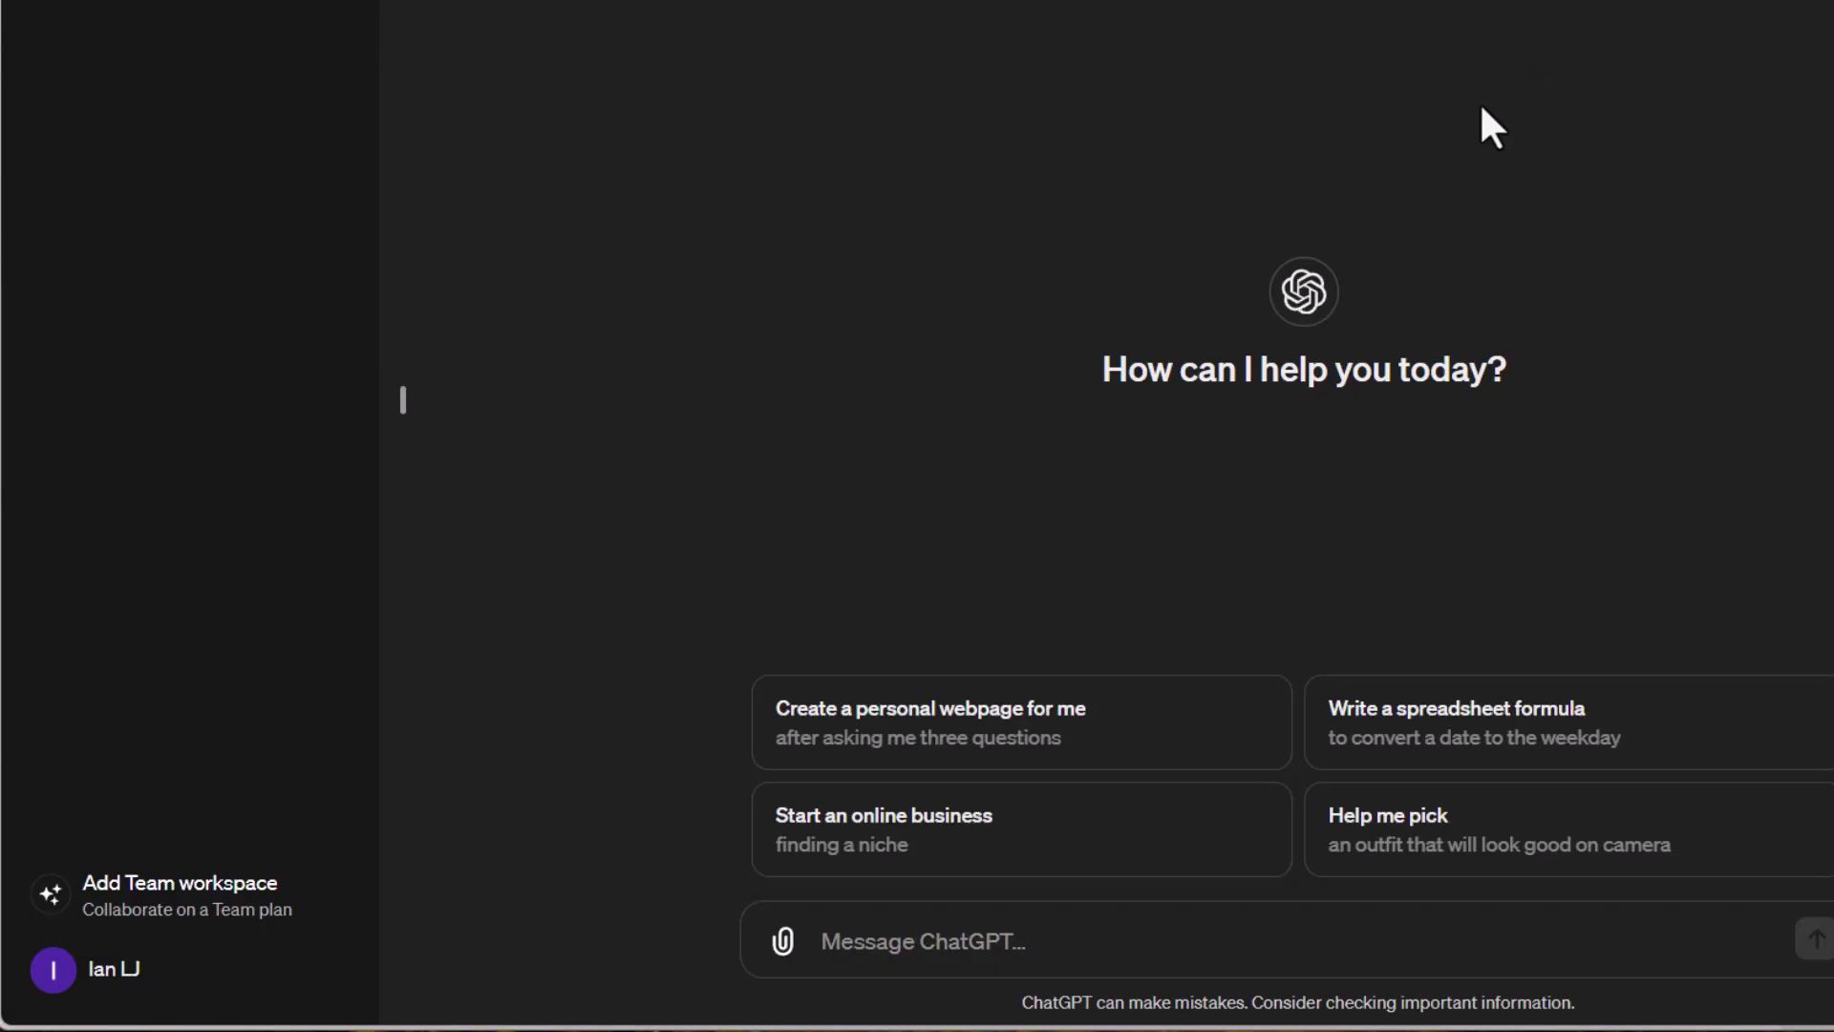
Open the account Settings from the profile menu and close them again.
click(159, 988)
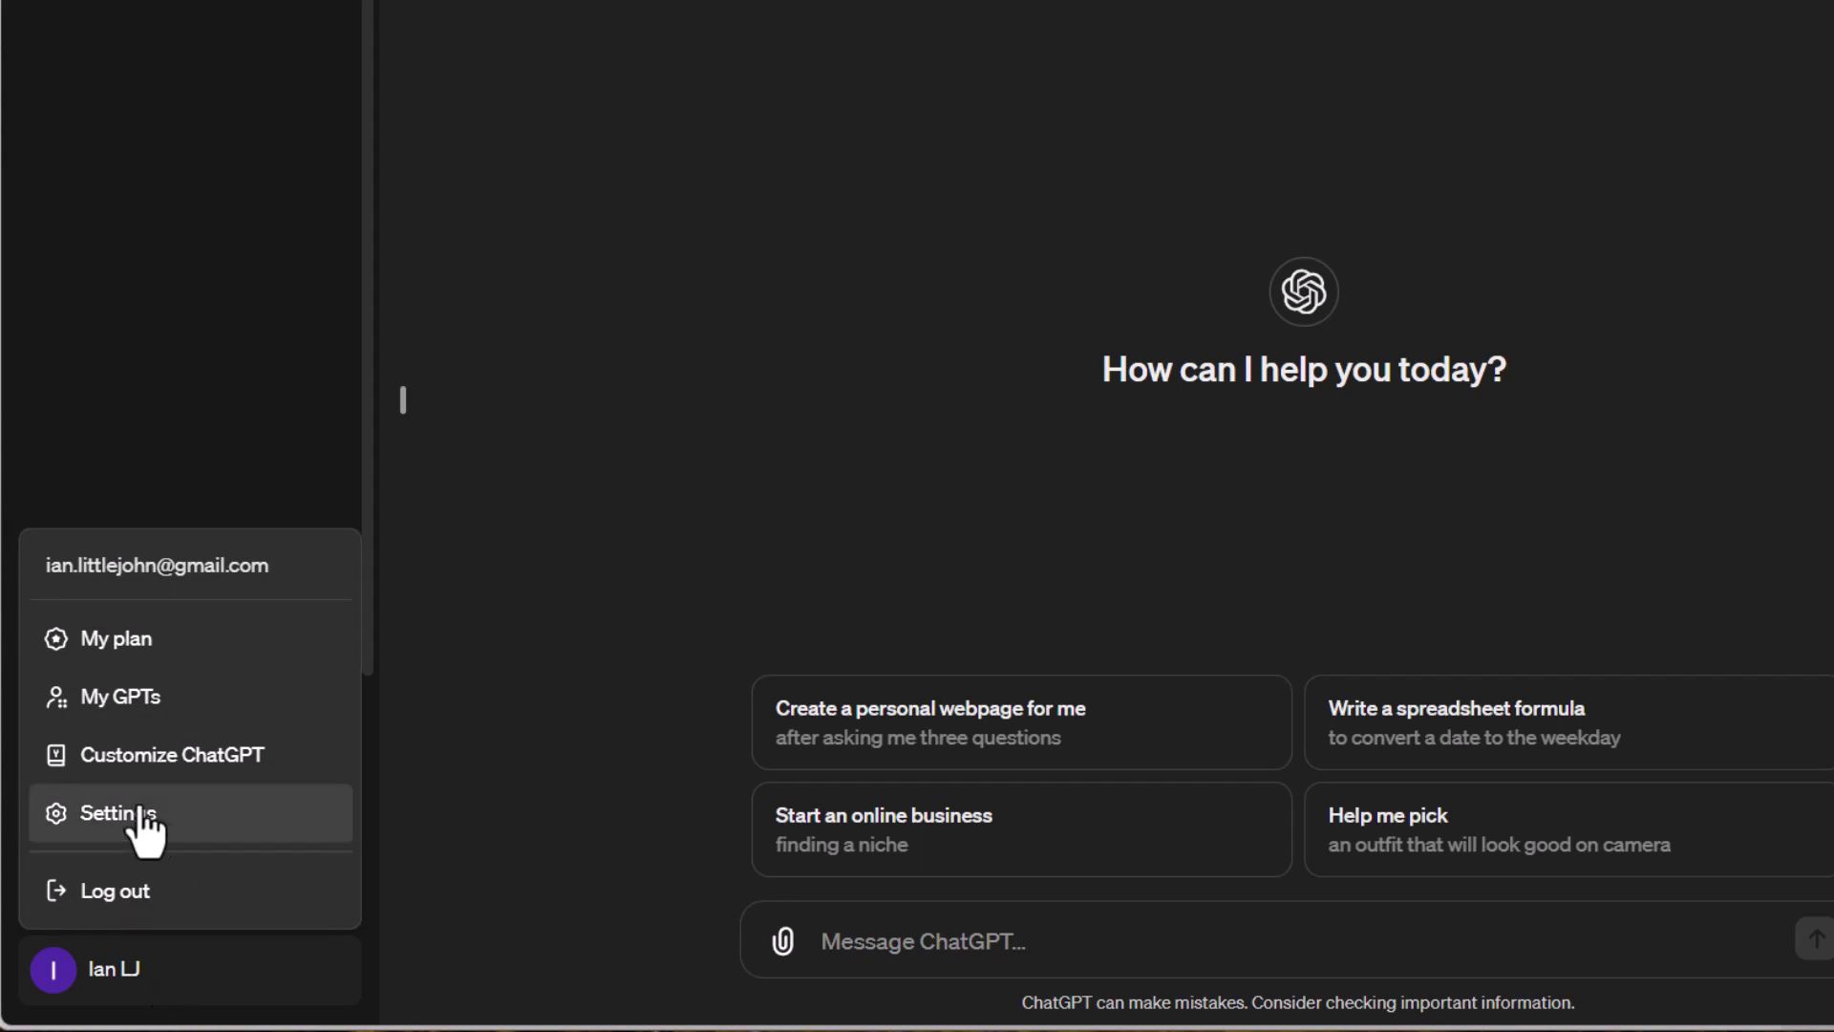
click(173, 817)
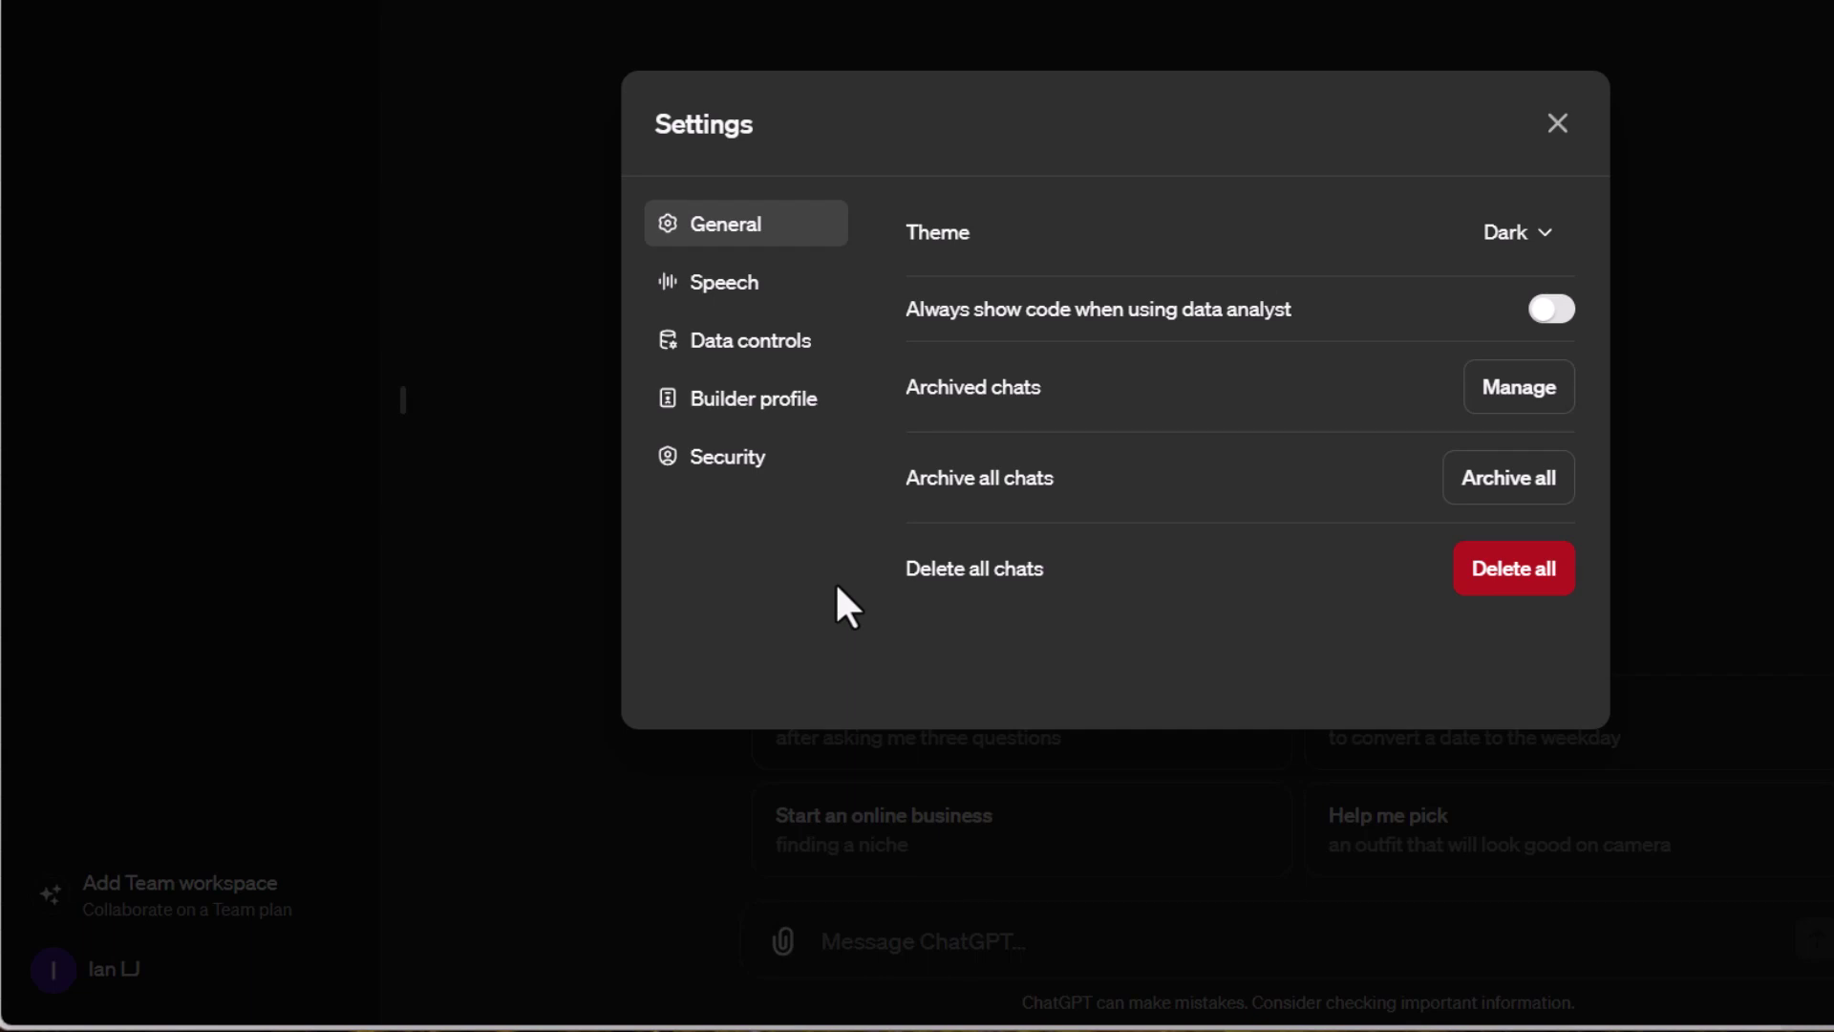
click(1557, 123)
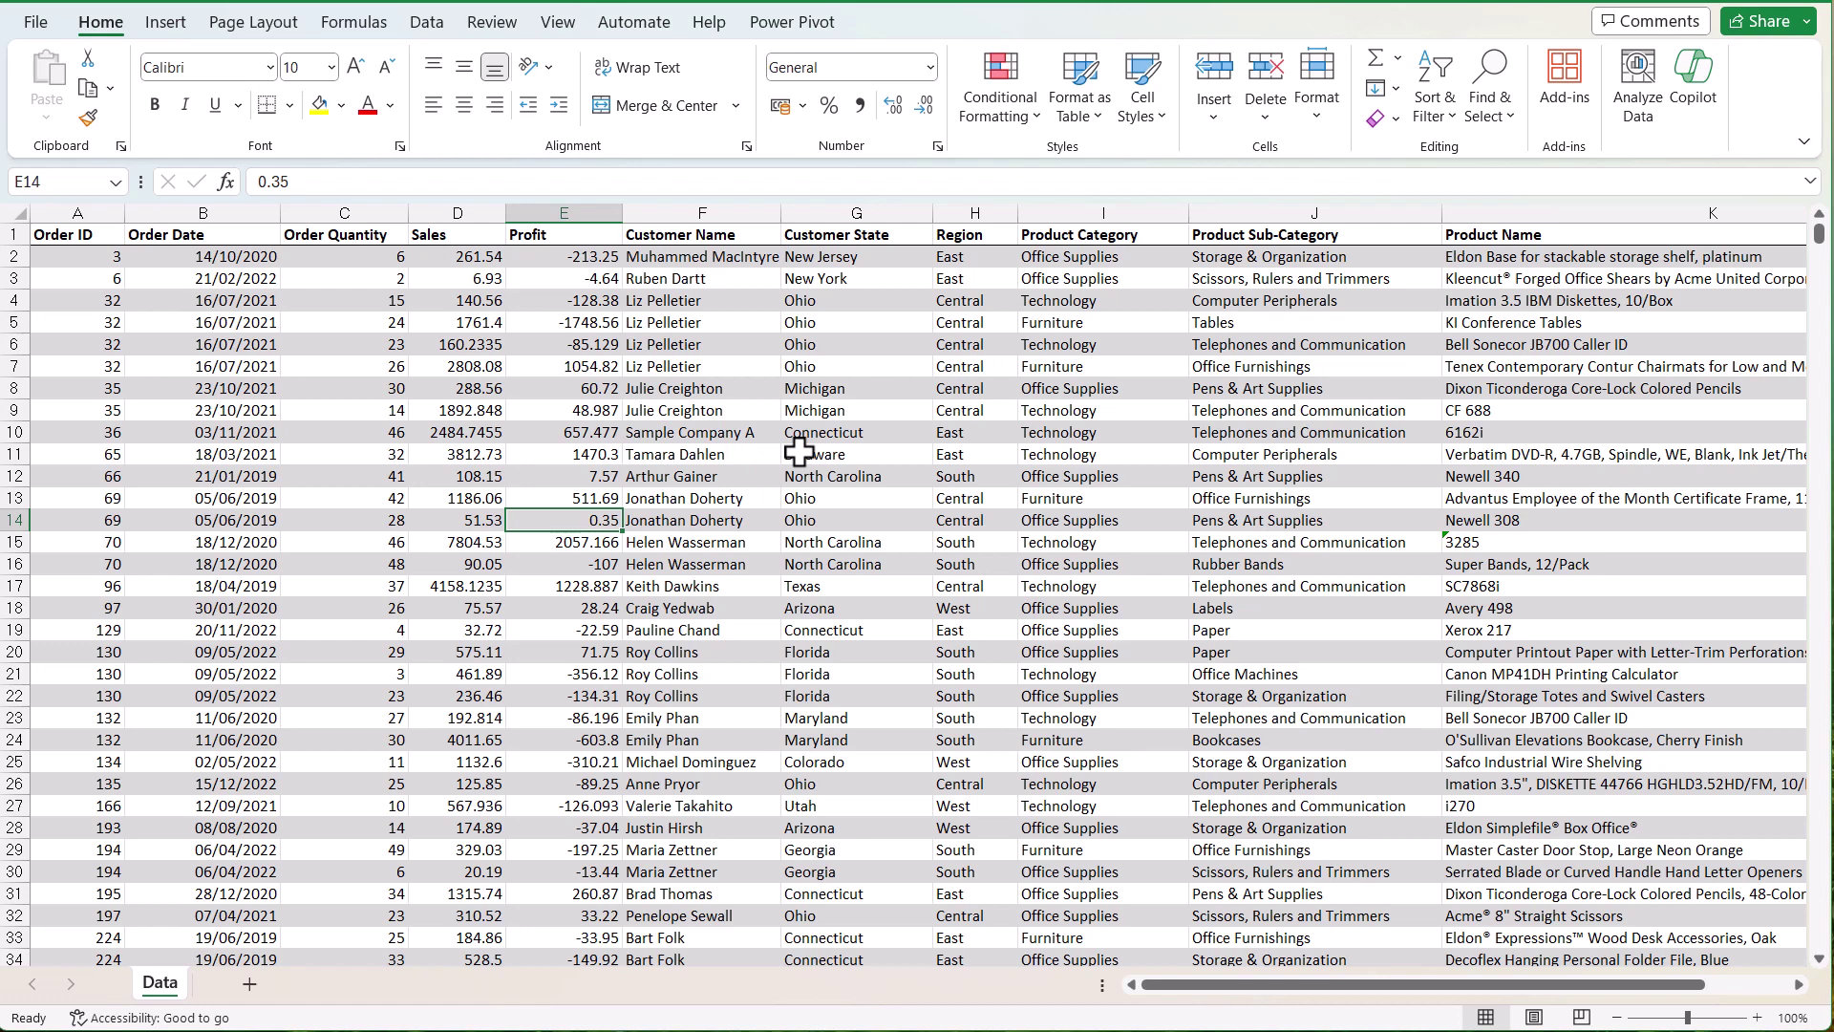
key(ctrl+Down)
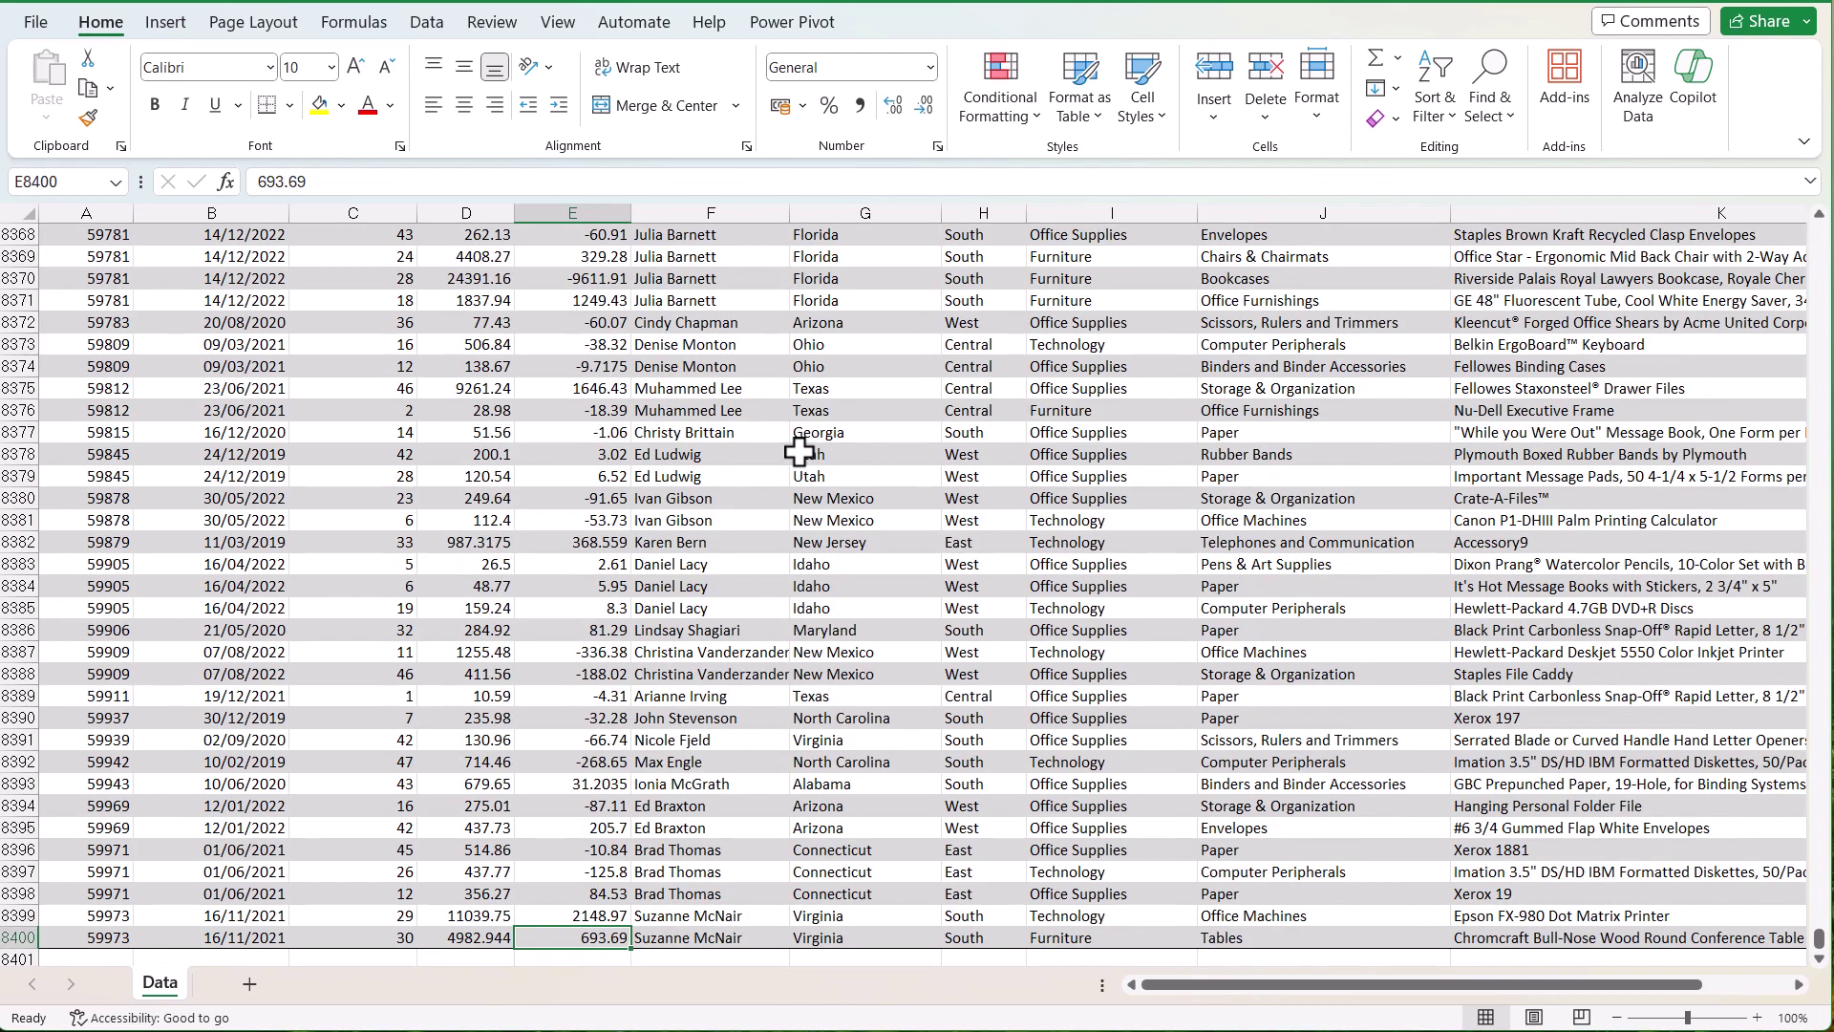
key(Down)
key(Down)
key(Down)
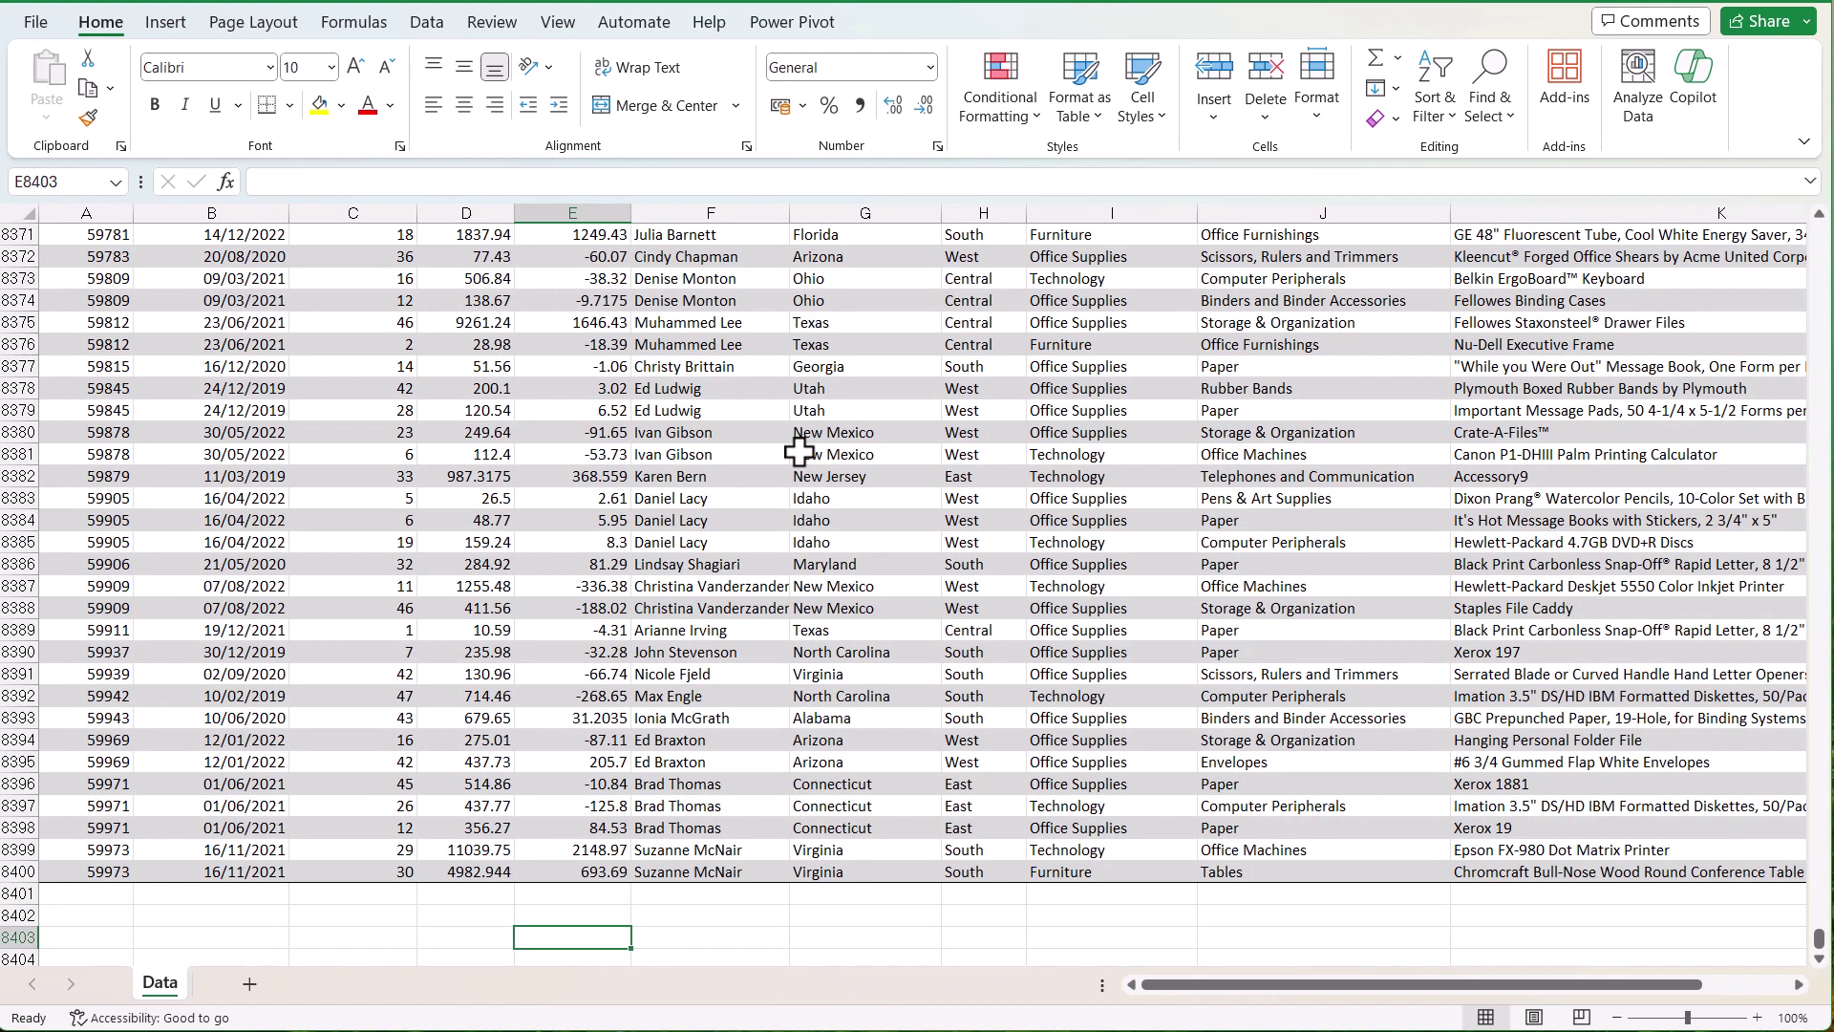
key(Up)
key(Up)
key(Up)
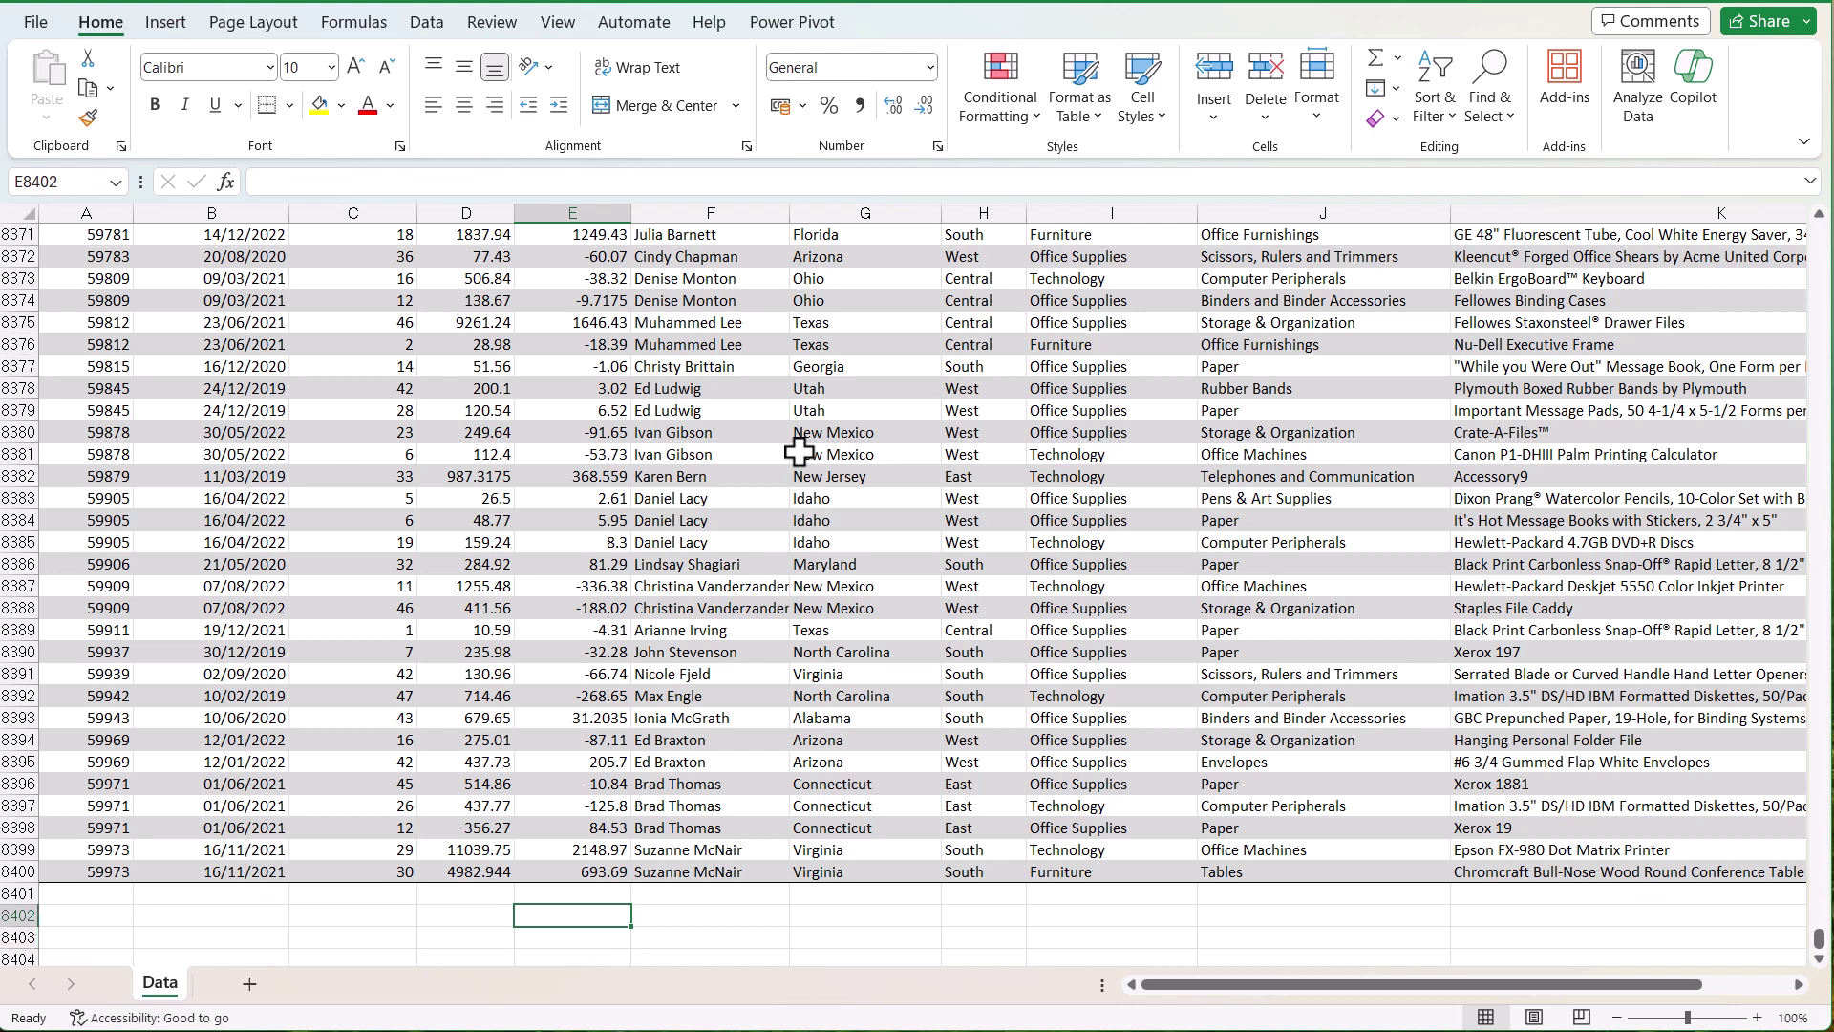
key(ctrl+Up)
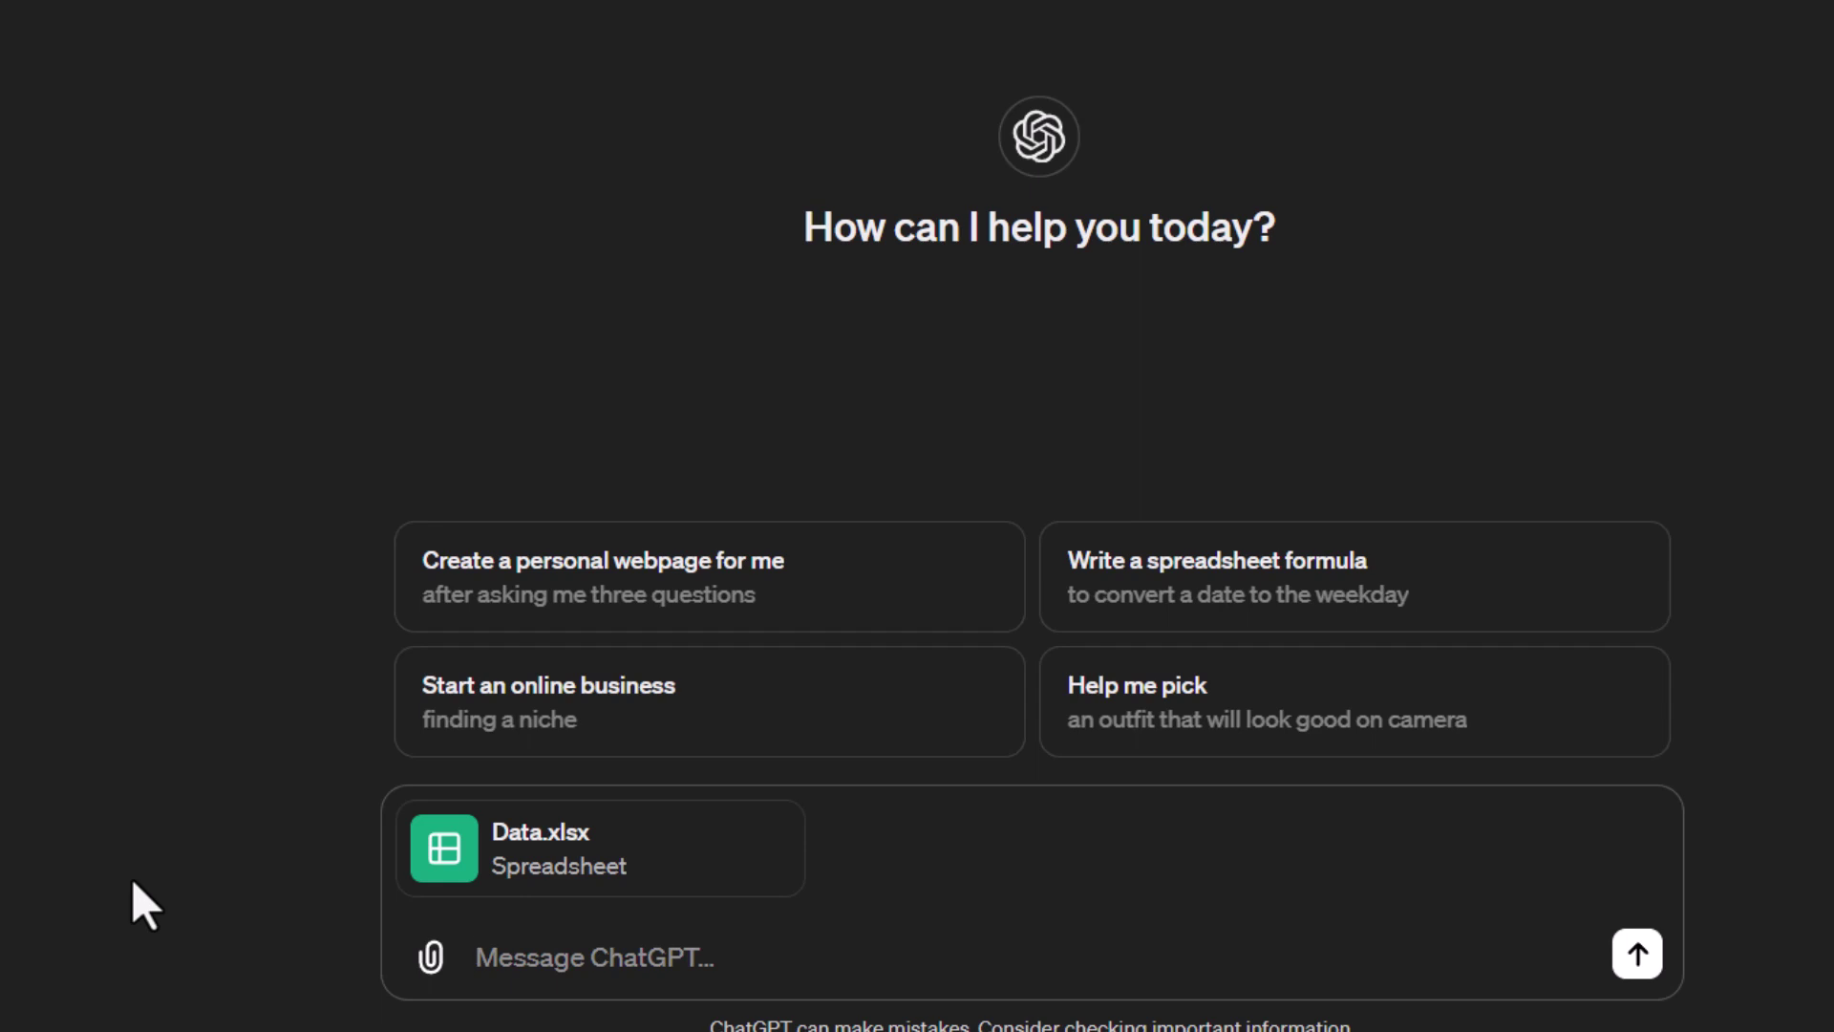
Enter the prompt 'Load the file and list the fields' beside the attached Data.xlsx.
text(Load the f)
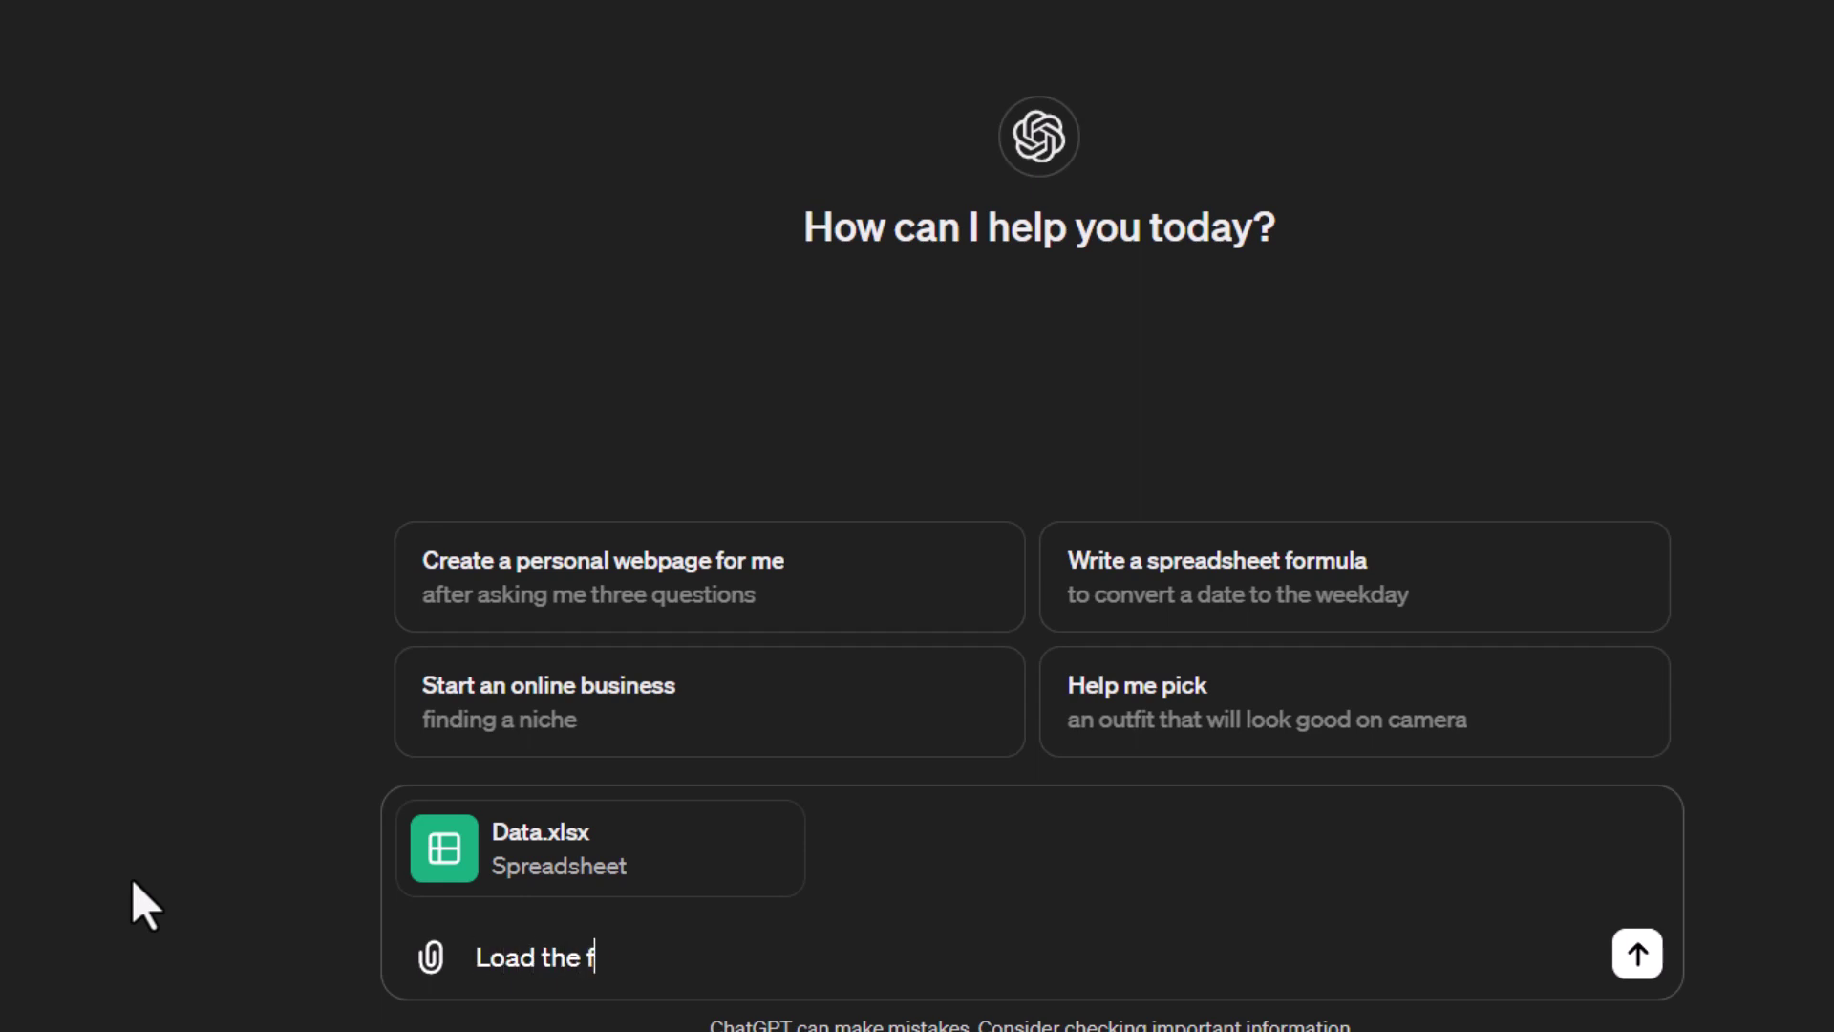
text(ile and list)
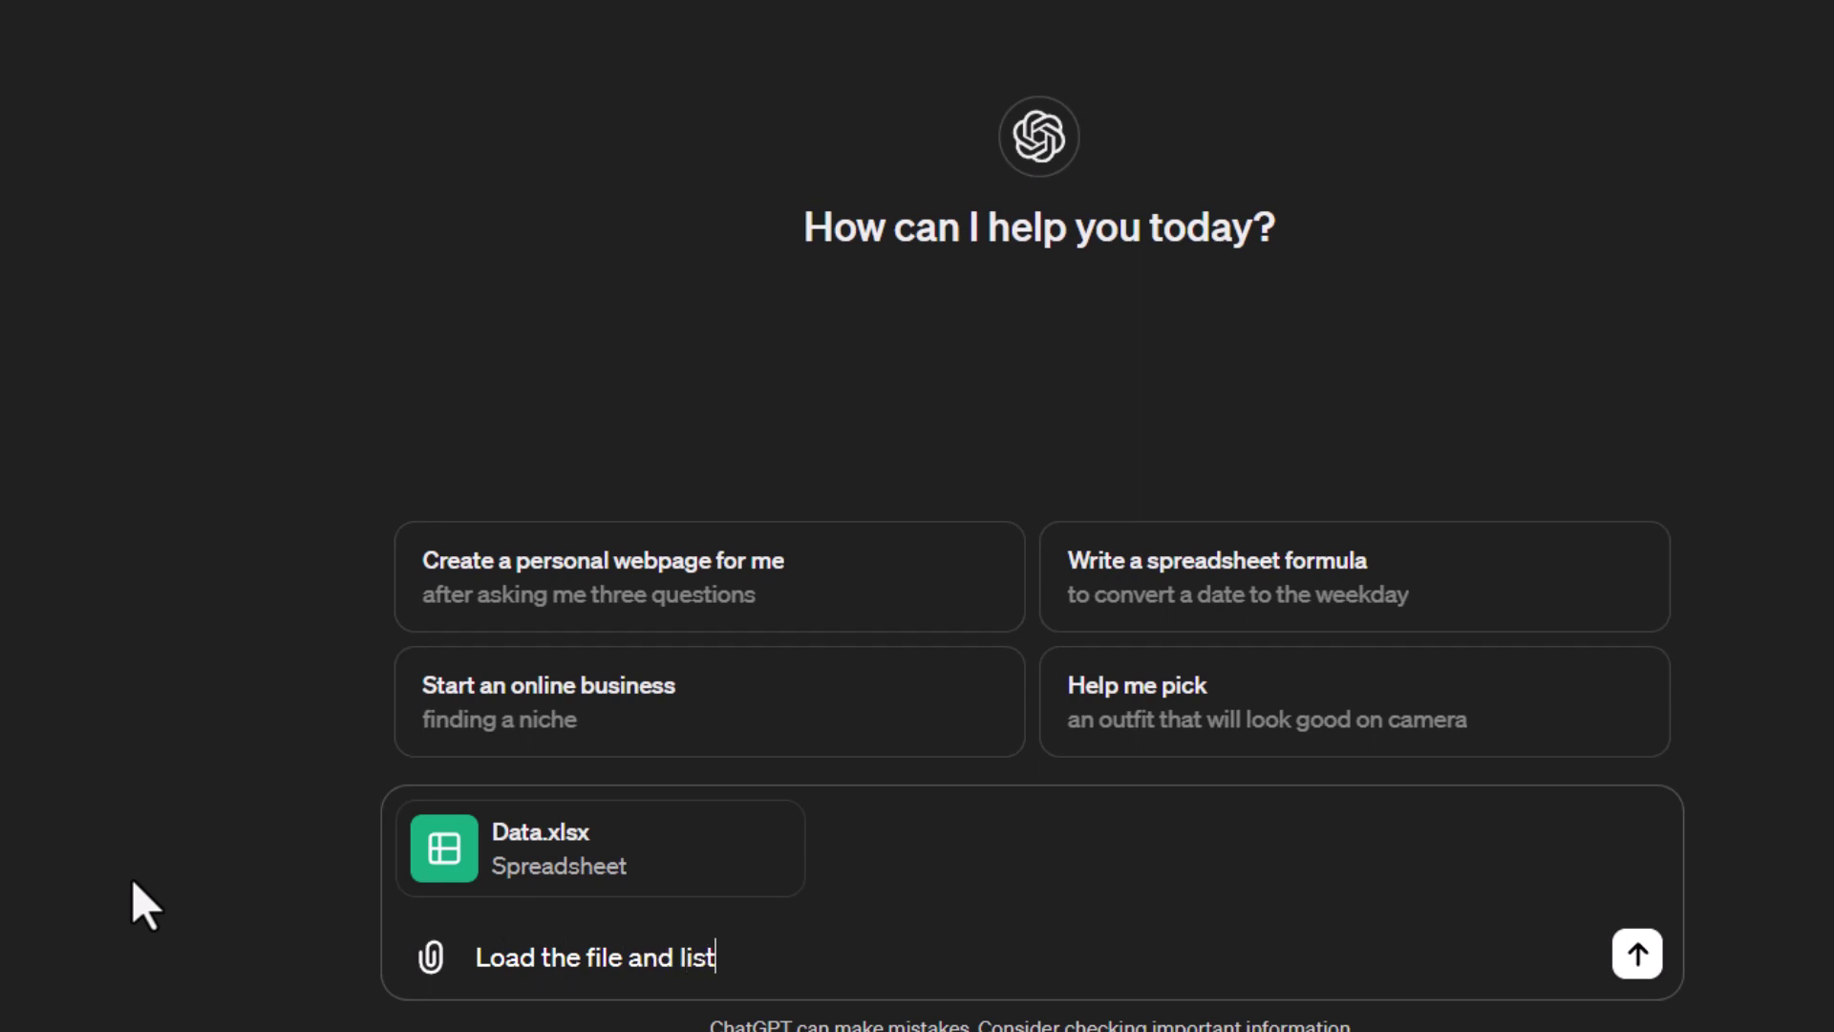
text( the fields)
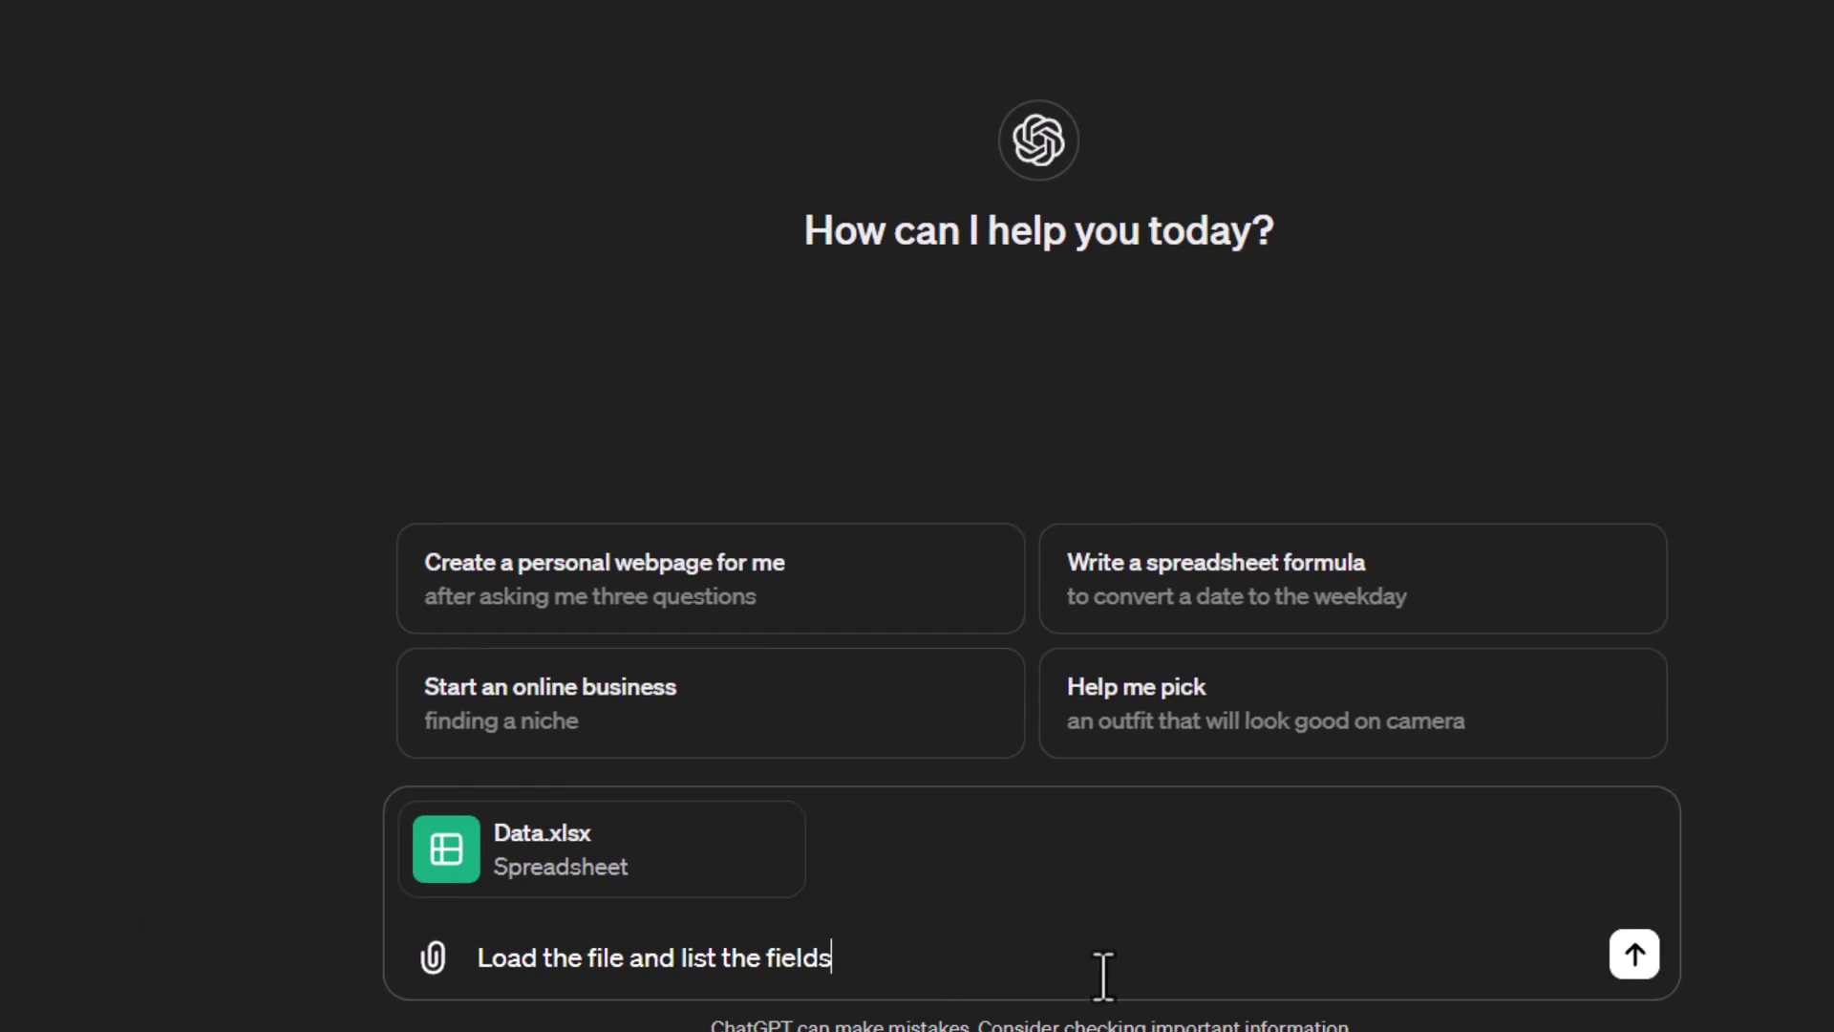
Send Data.xlsx with the request so ChatGPT lists its 11 fields.
click(1635, 954)
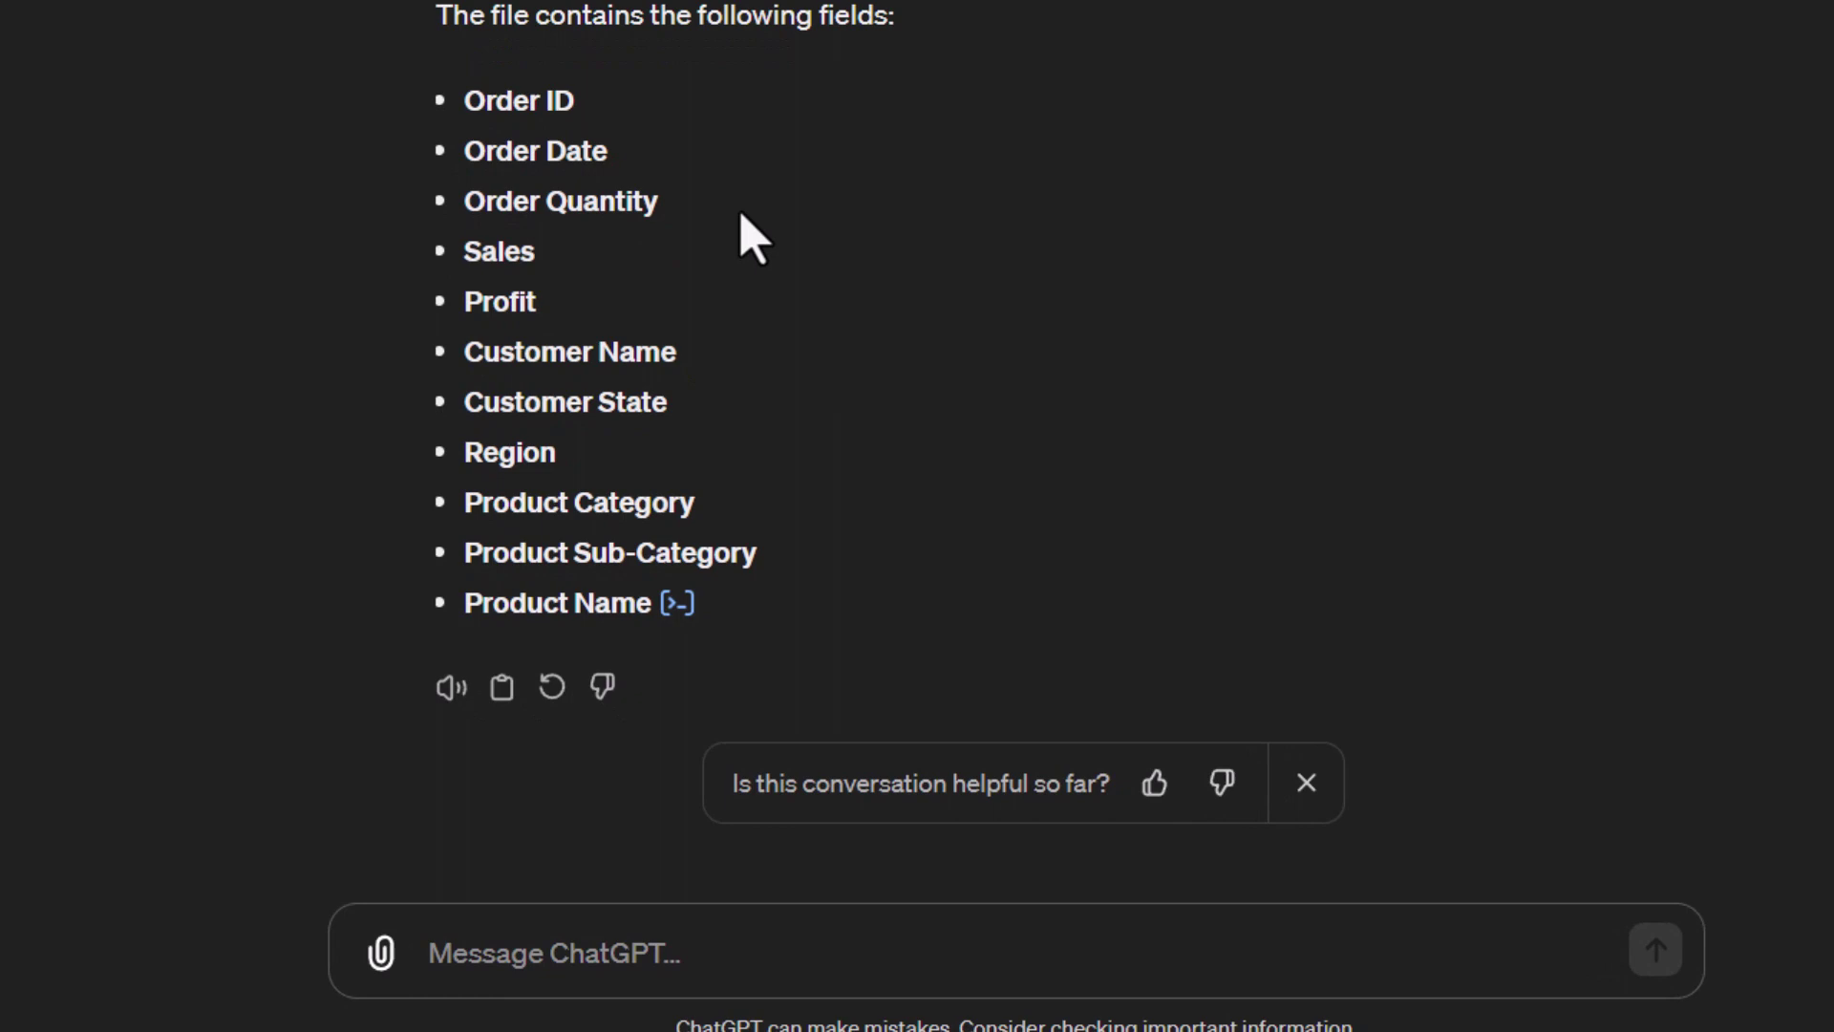
Request a table of field names, field types and value ranges for numeric fields.
text(Creatye)
key(BackSpace)
key(BackSpace)
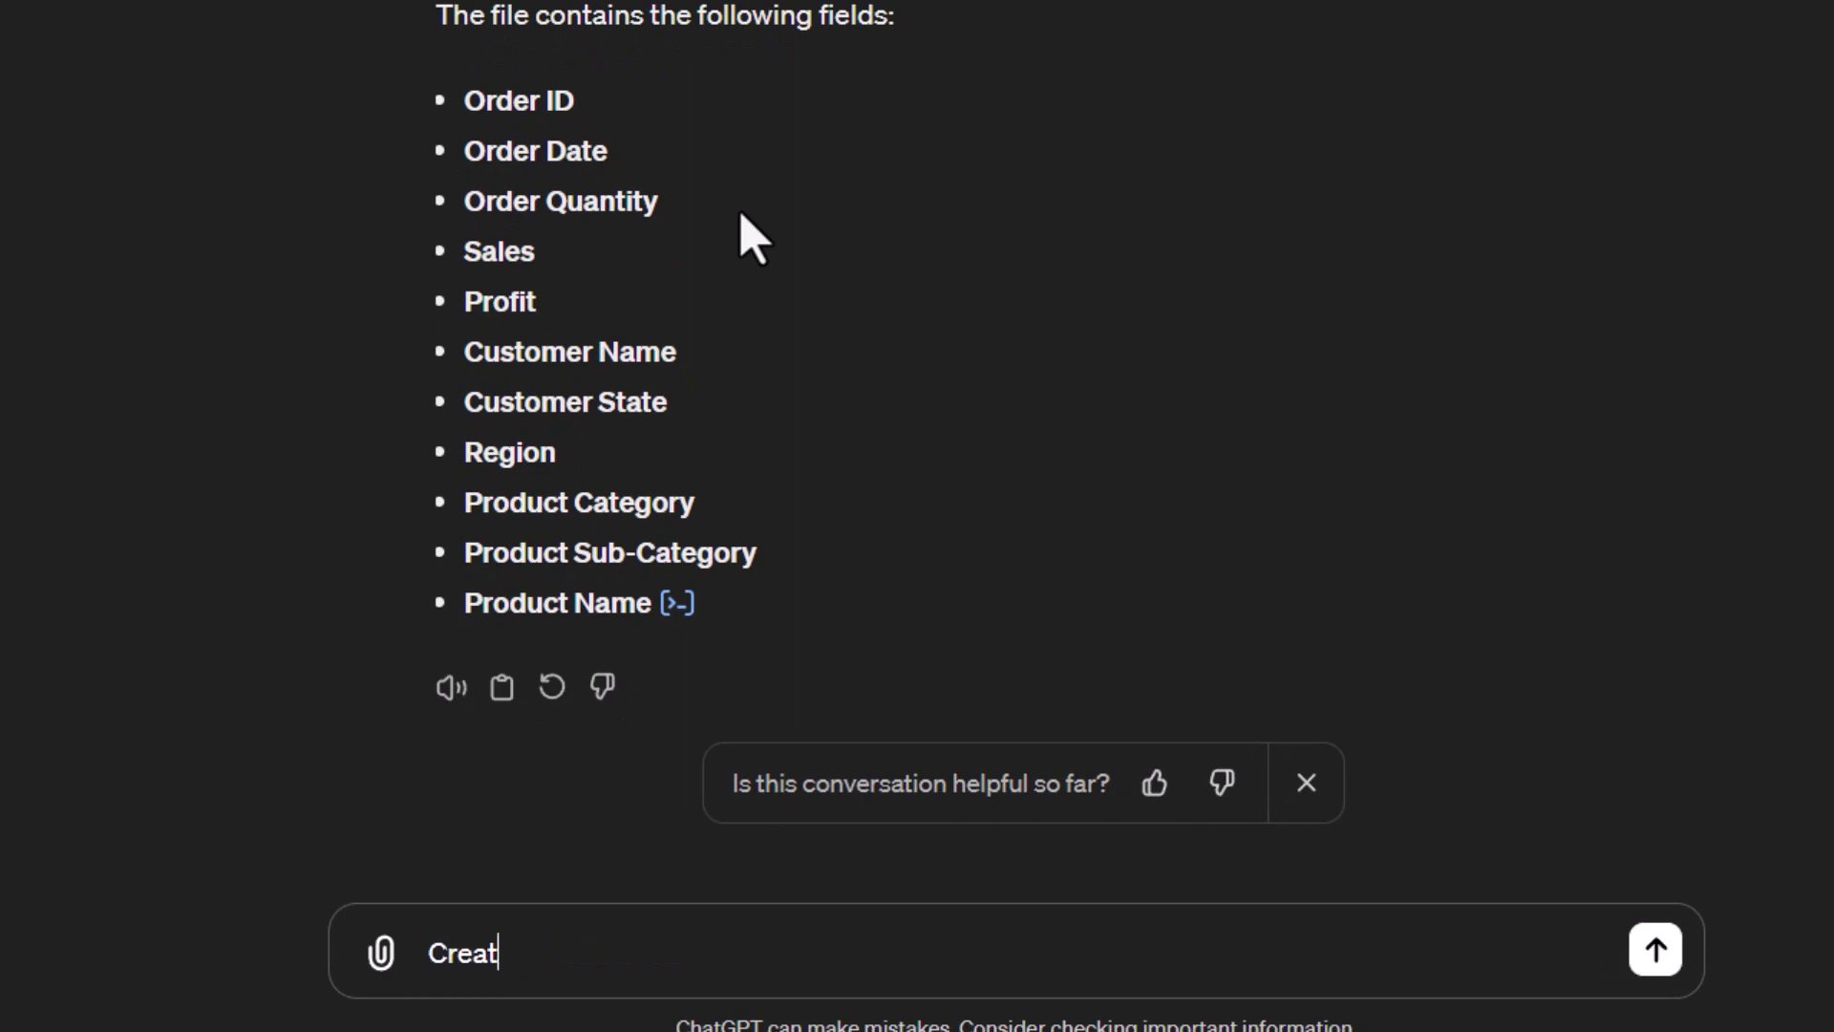
text(e a table )
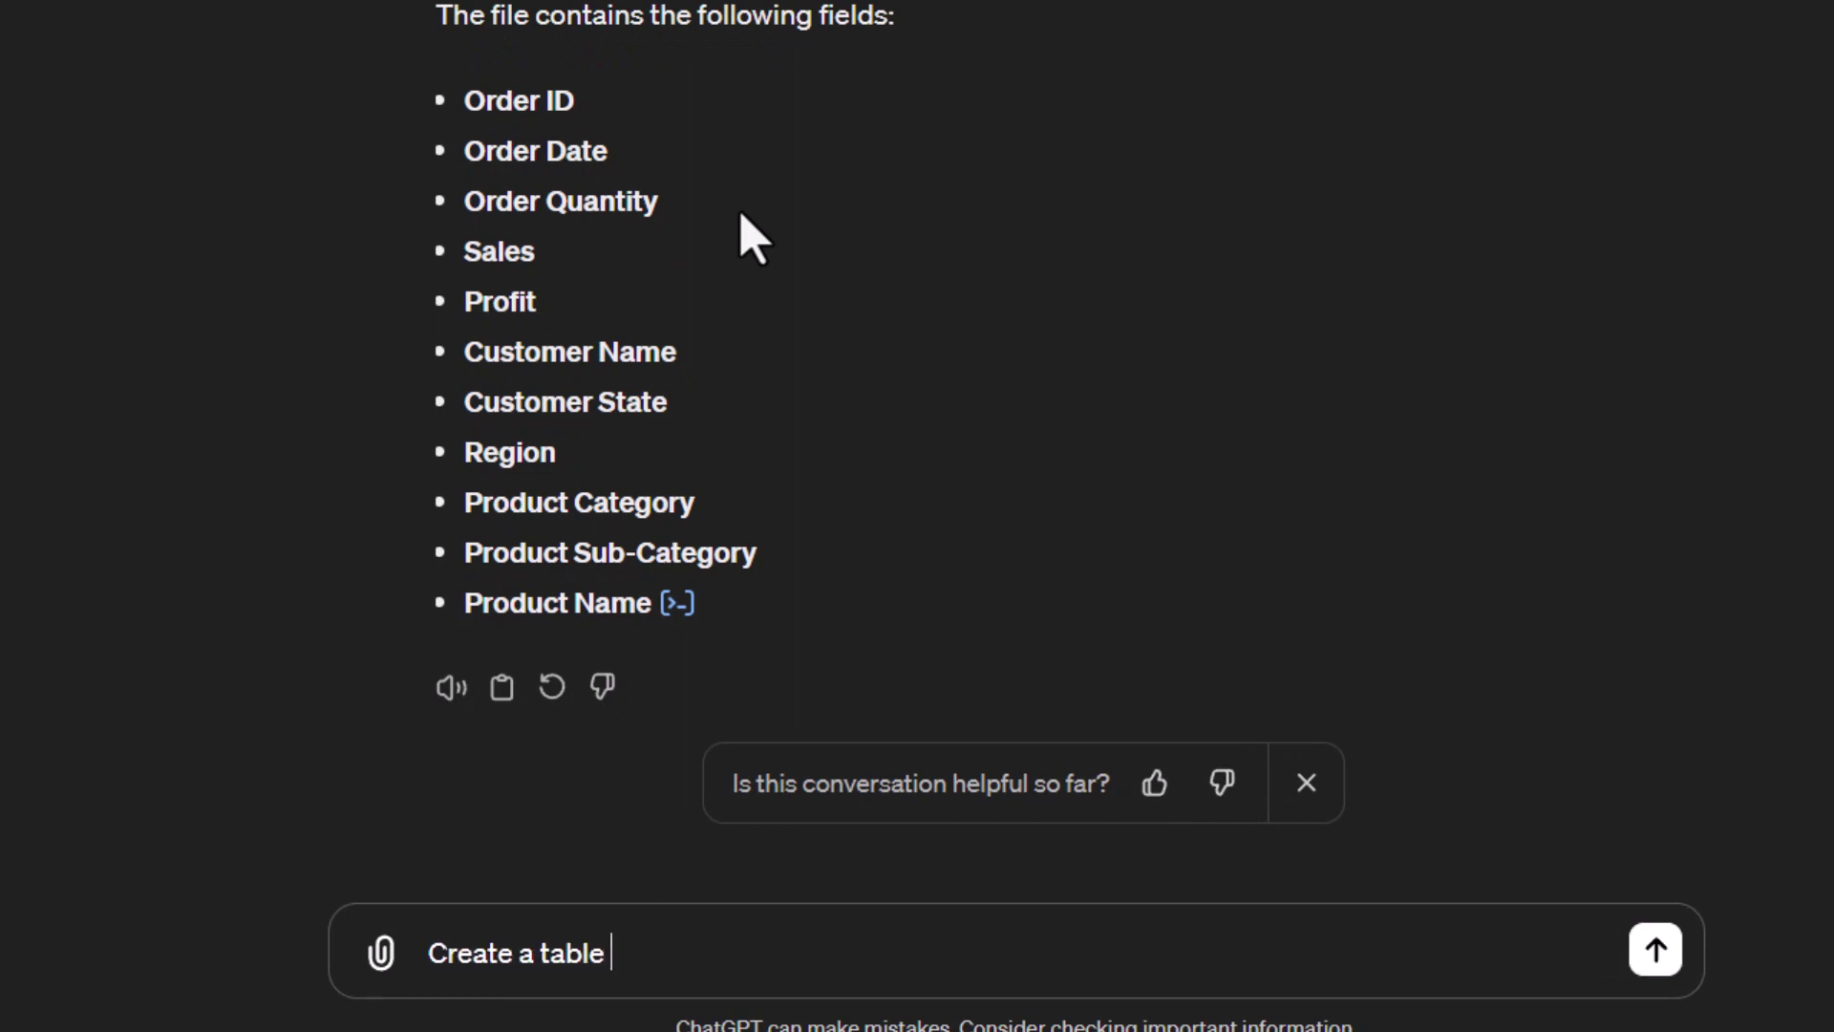
text(display the )
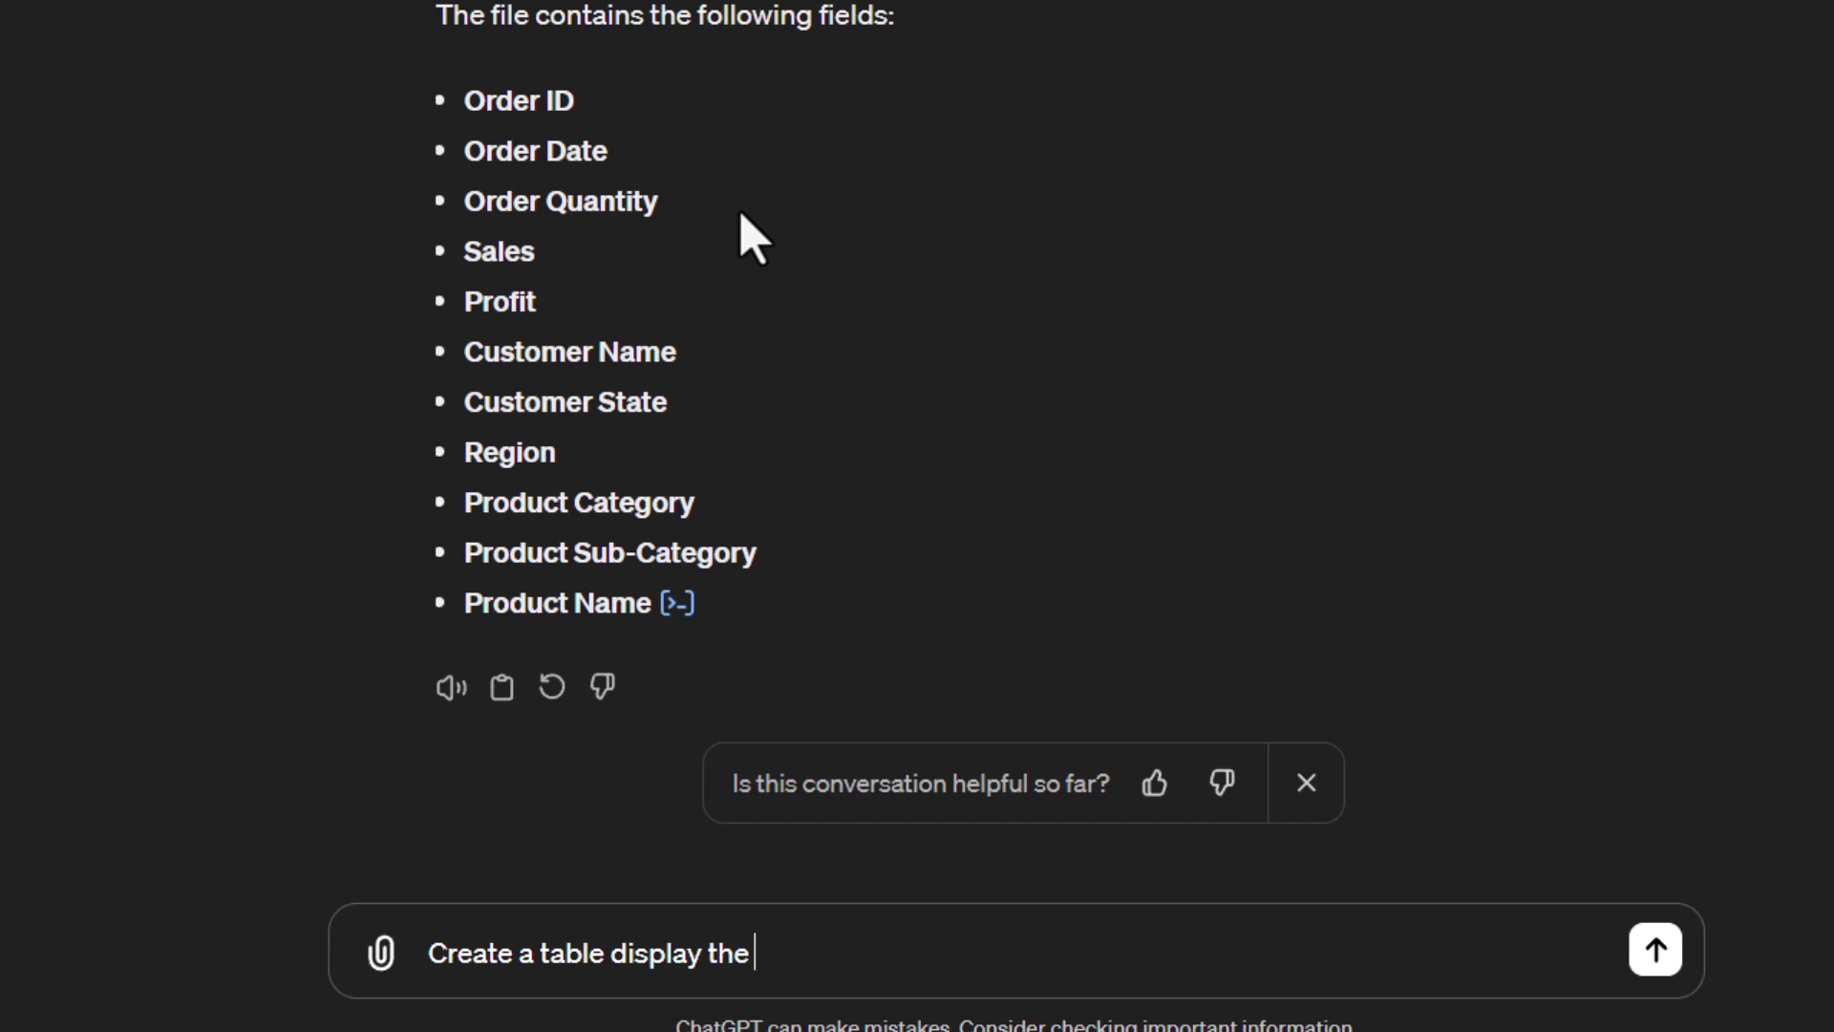
text(field names)
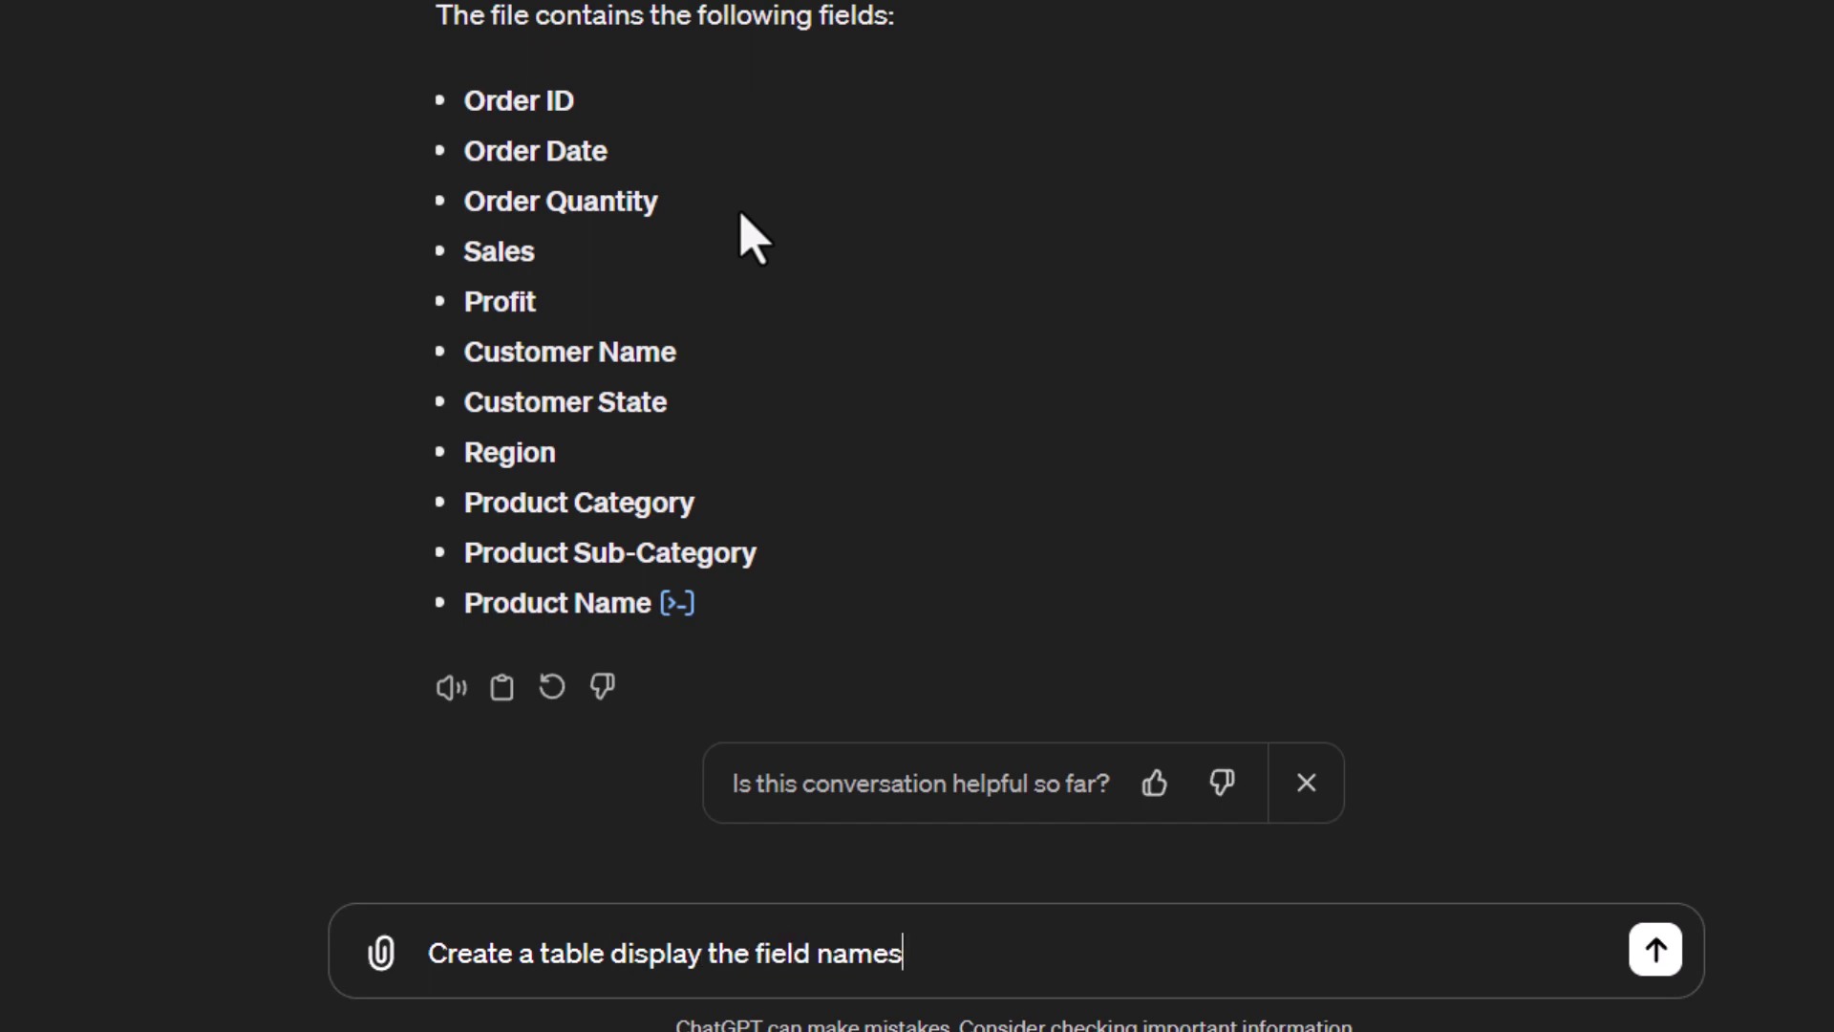
text(, field types an)
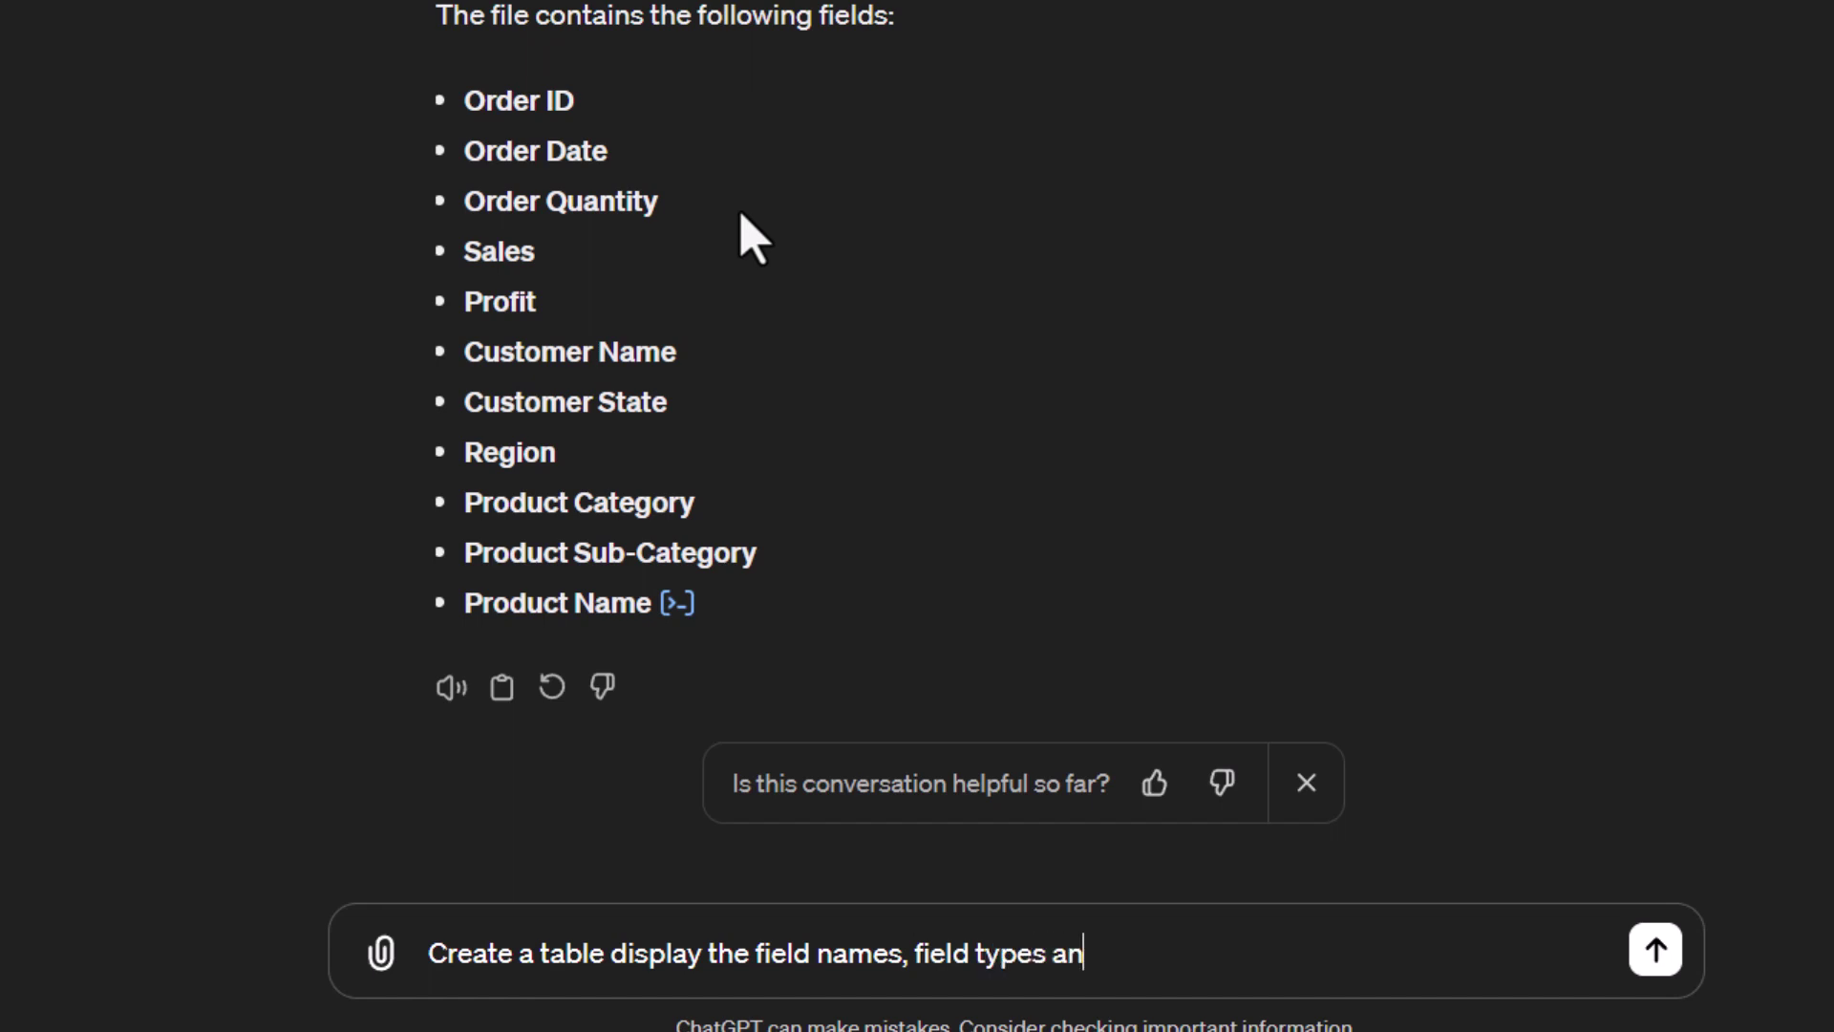
text(d range o)
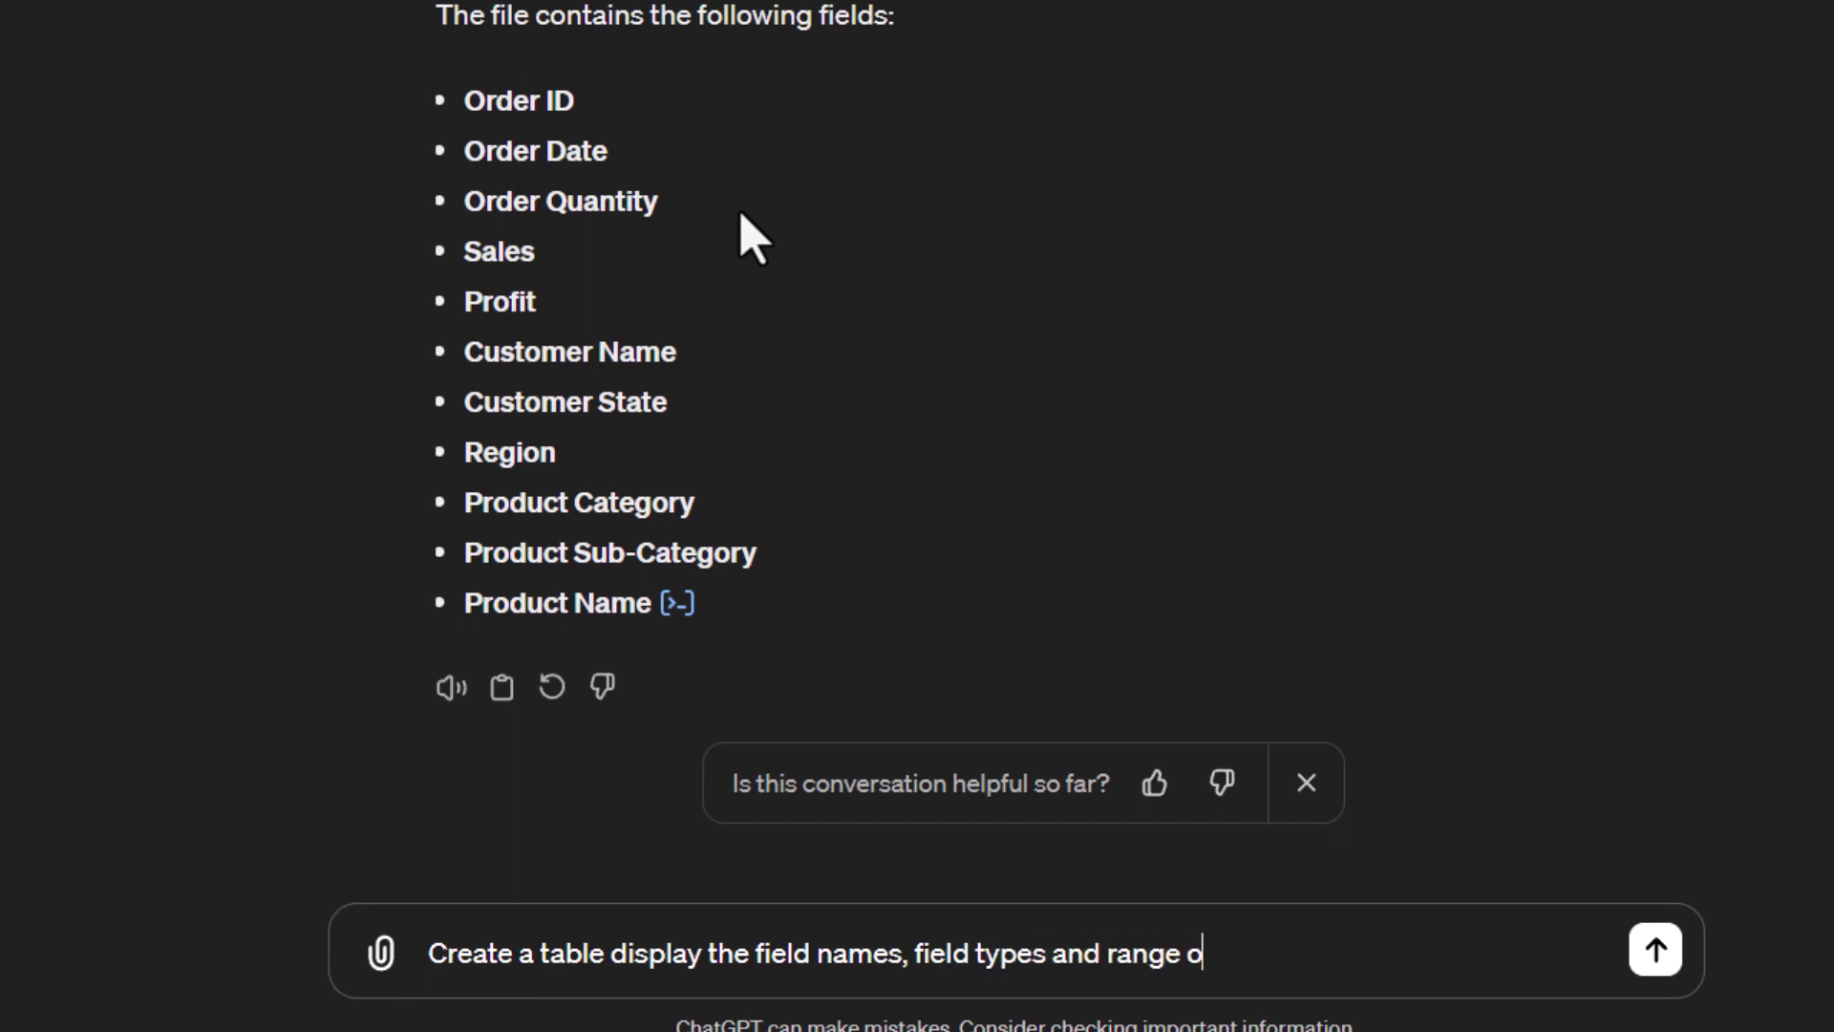
text(f values fo)
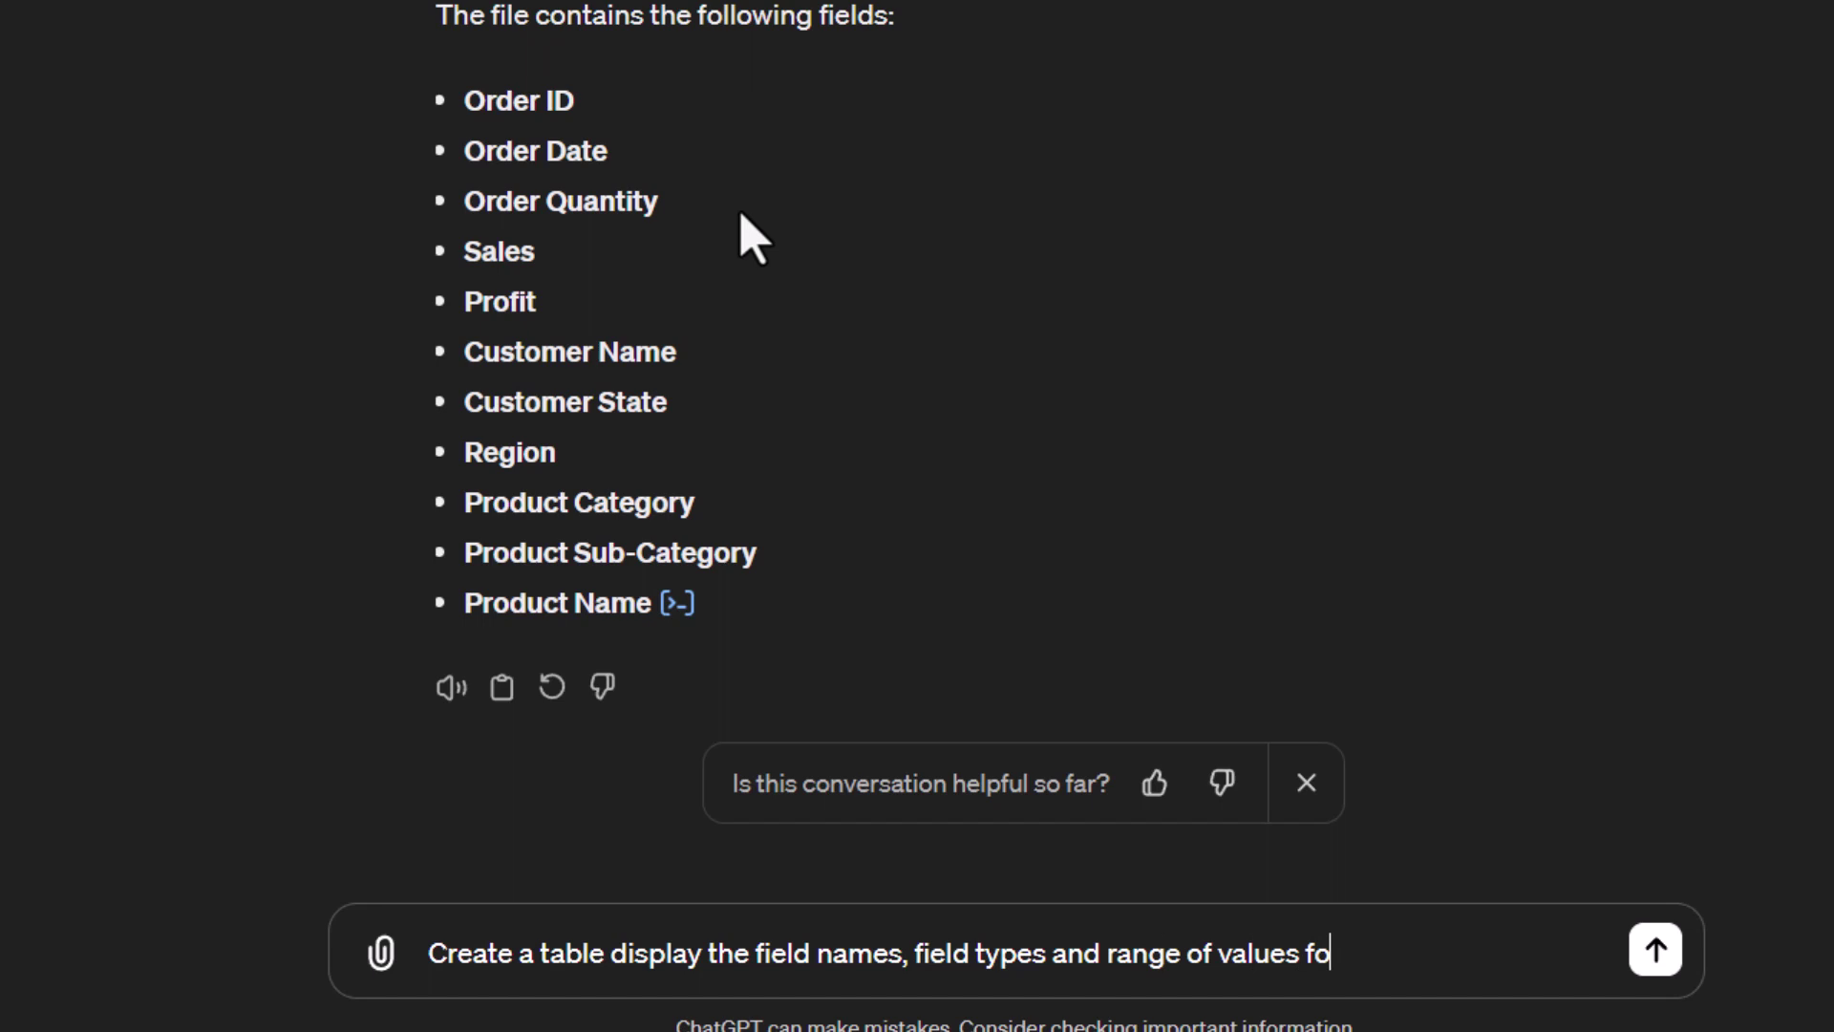
text(r the numeric fi)
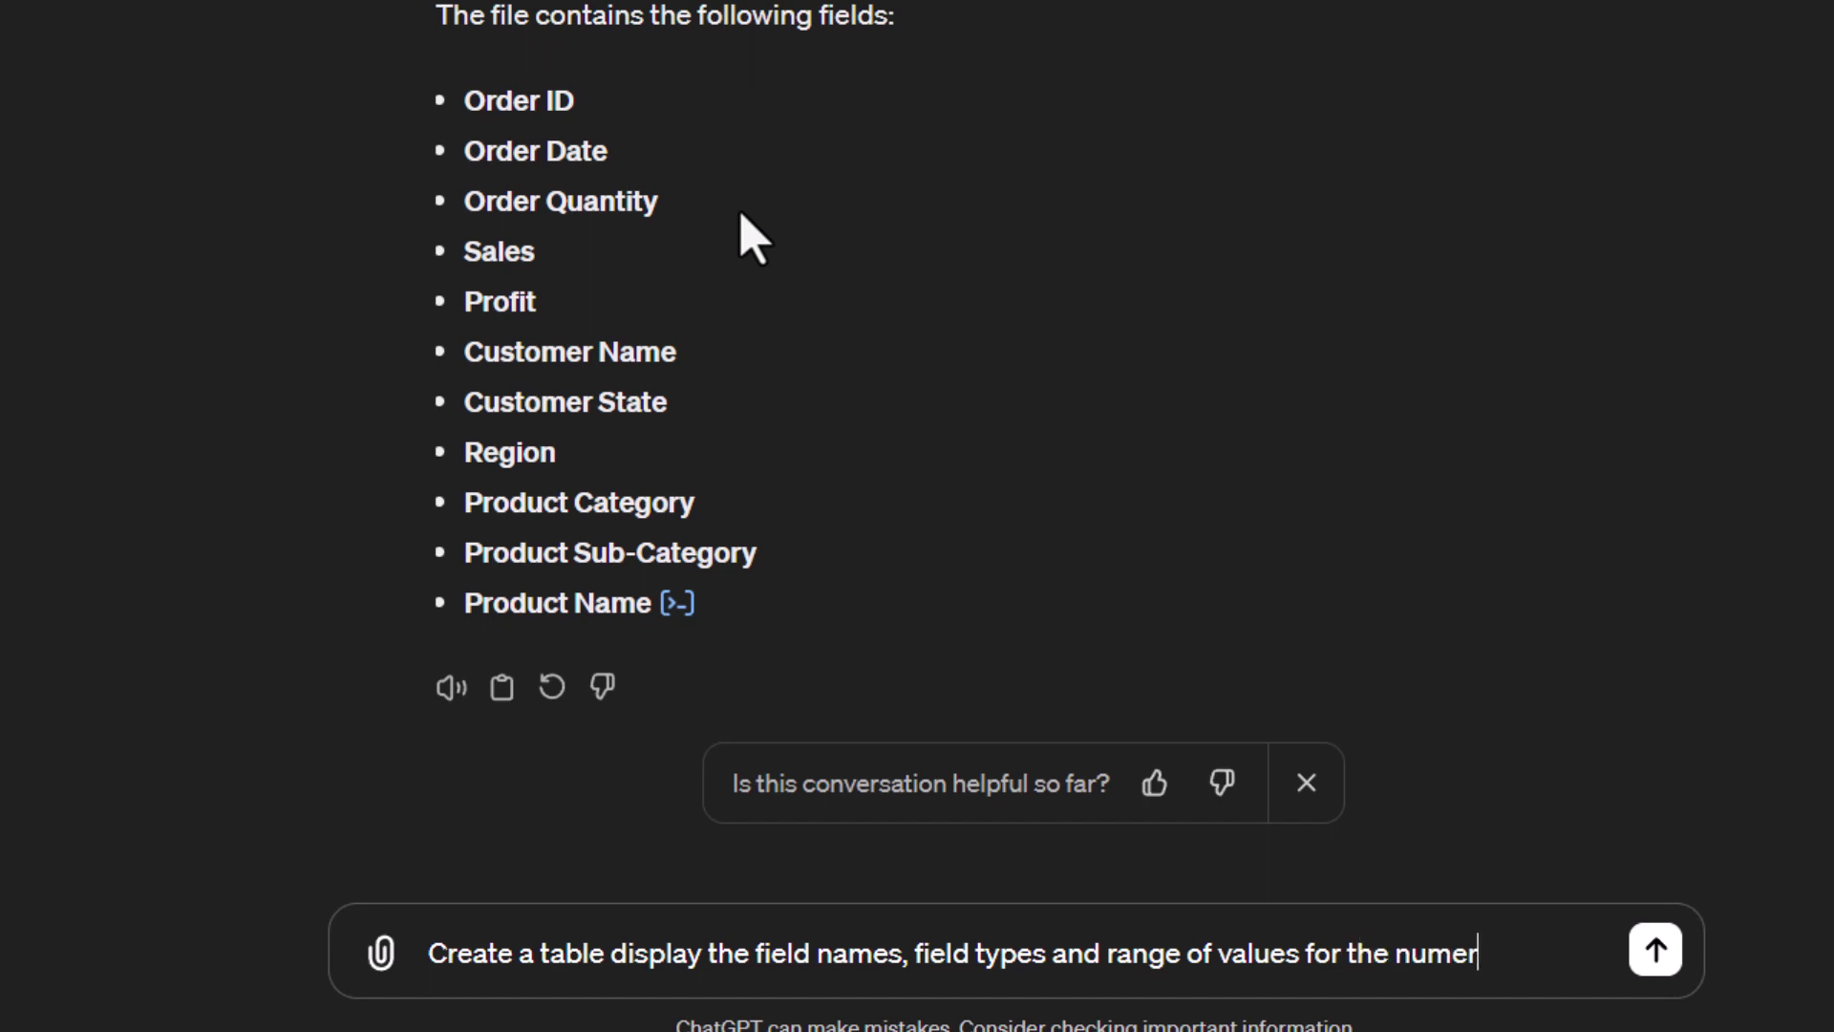
text(elds)
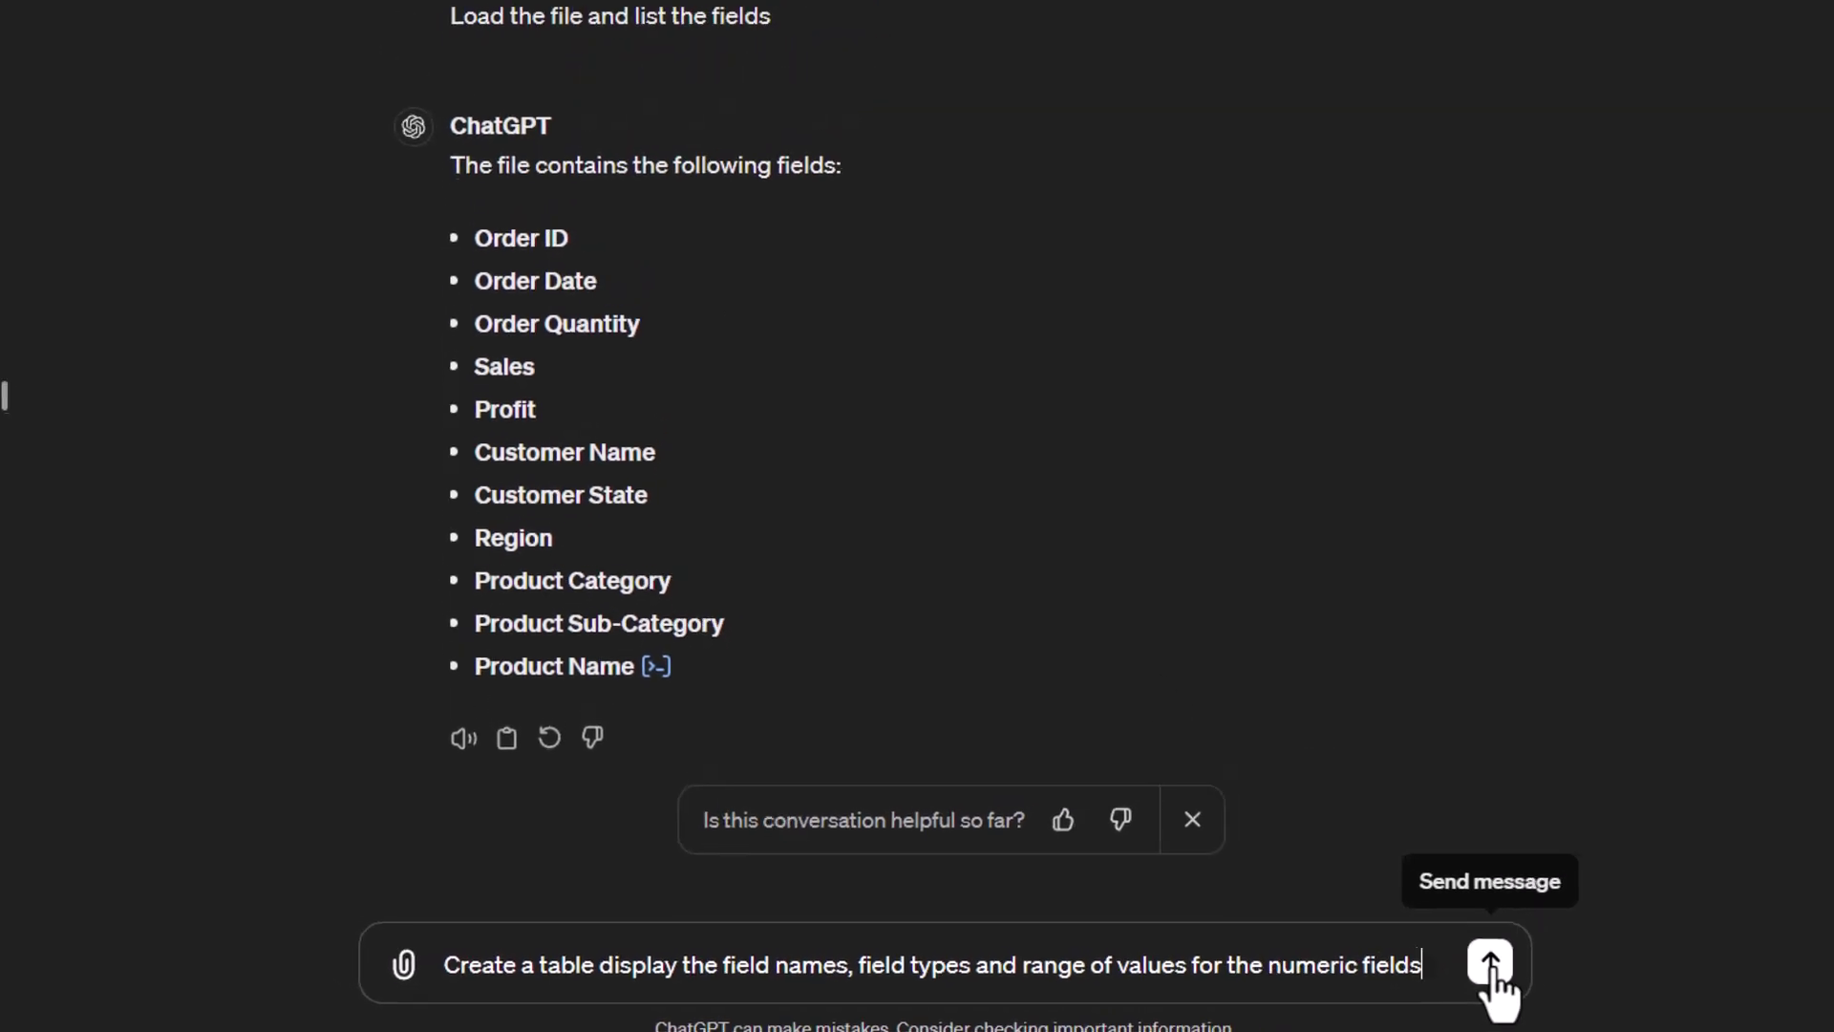
click(1476, 963)
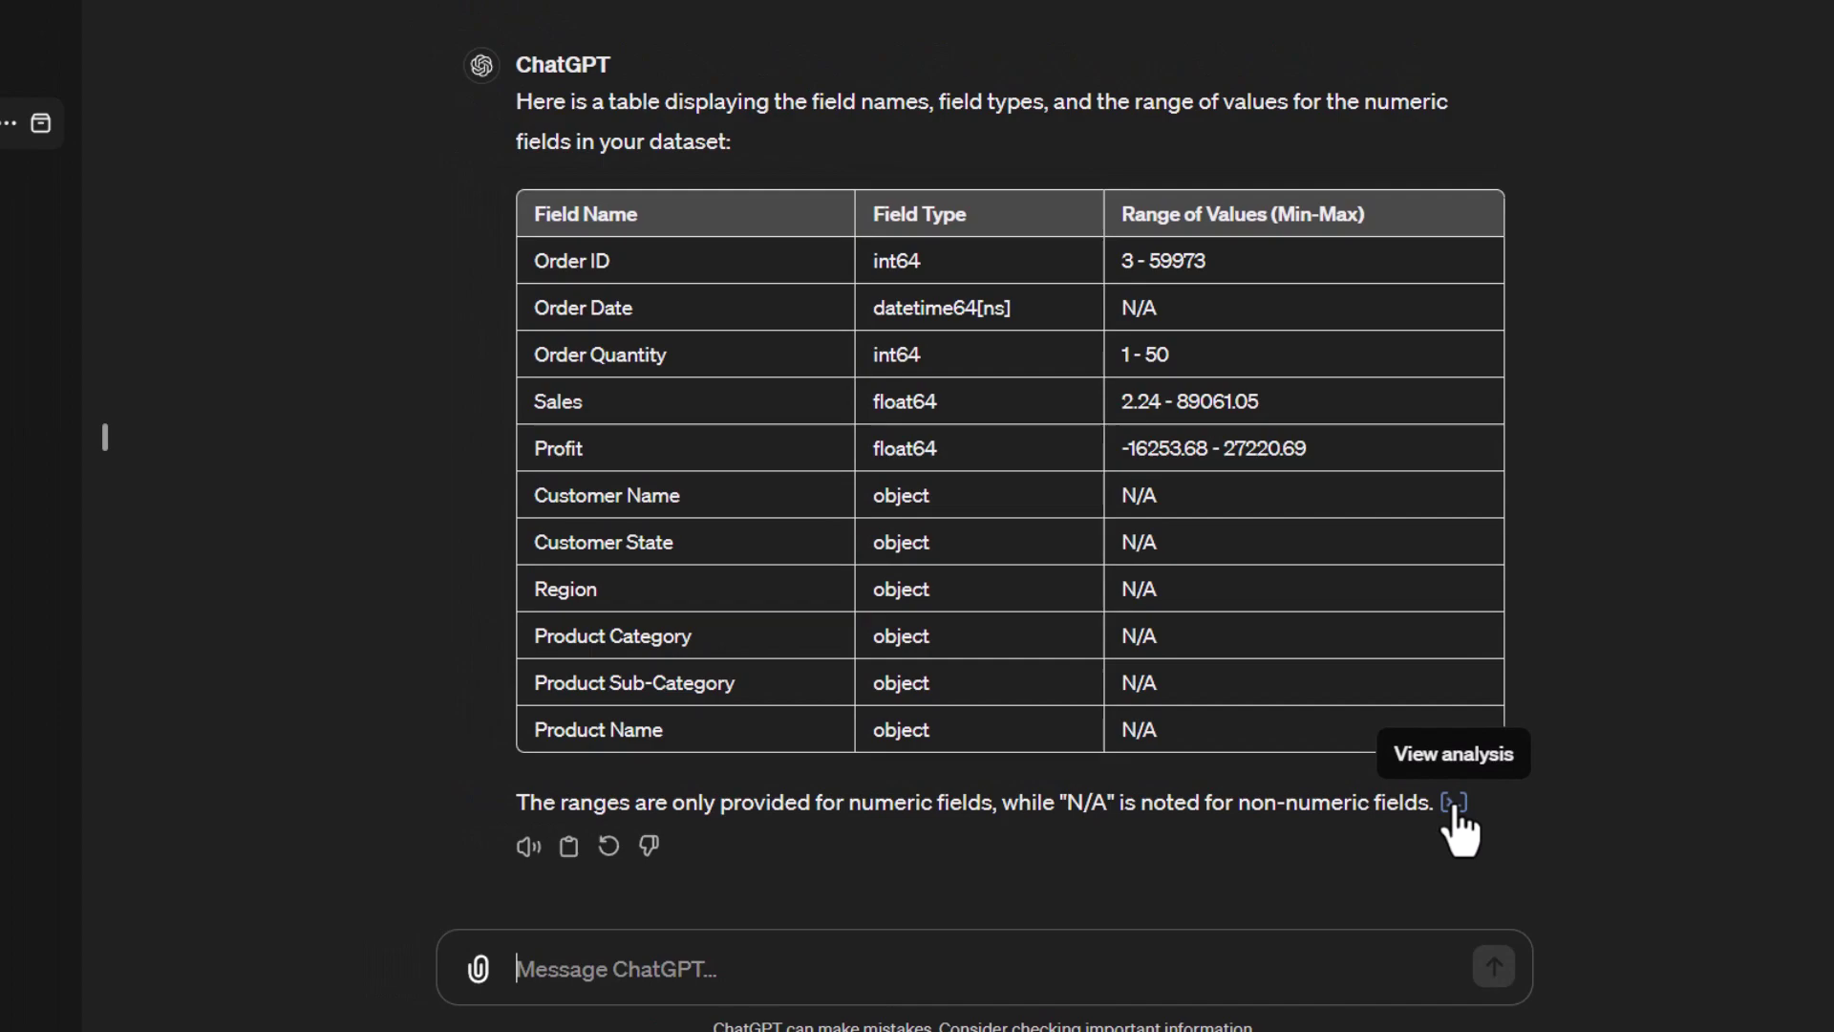
Inspect the field_details Python code and its results behind the field table.
click(1453, 807)
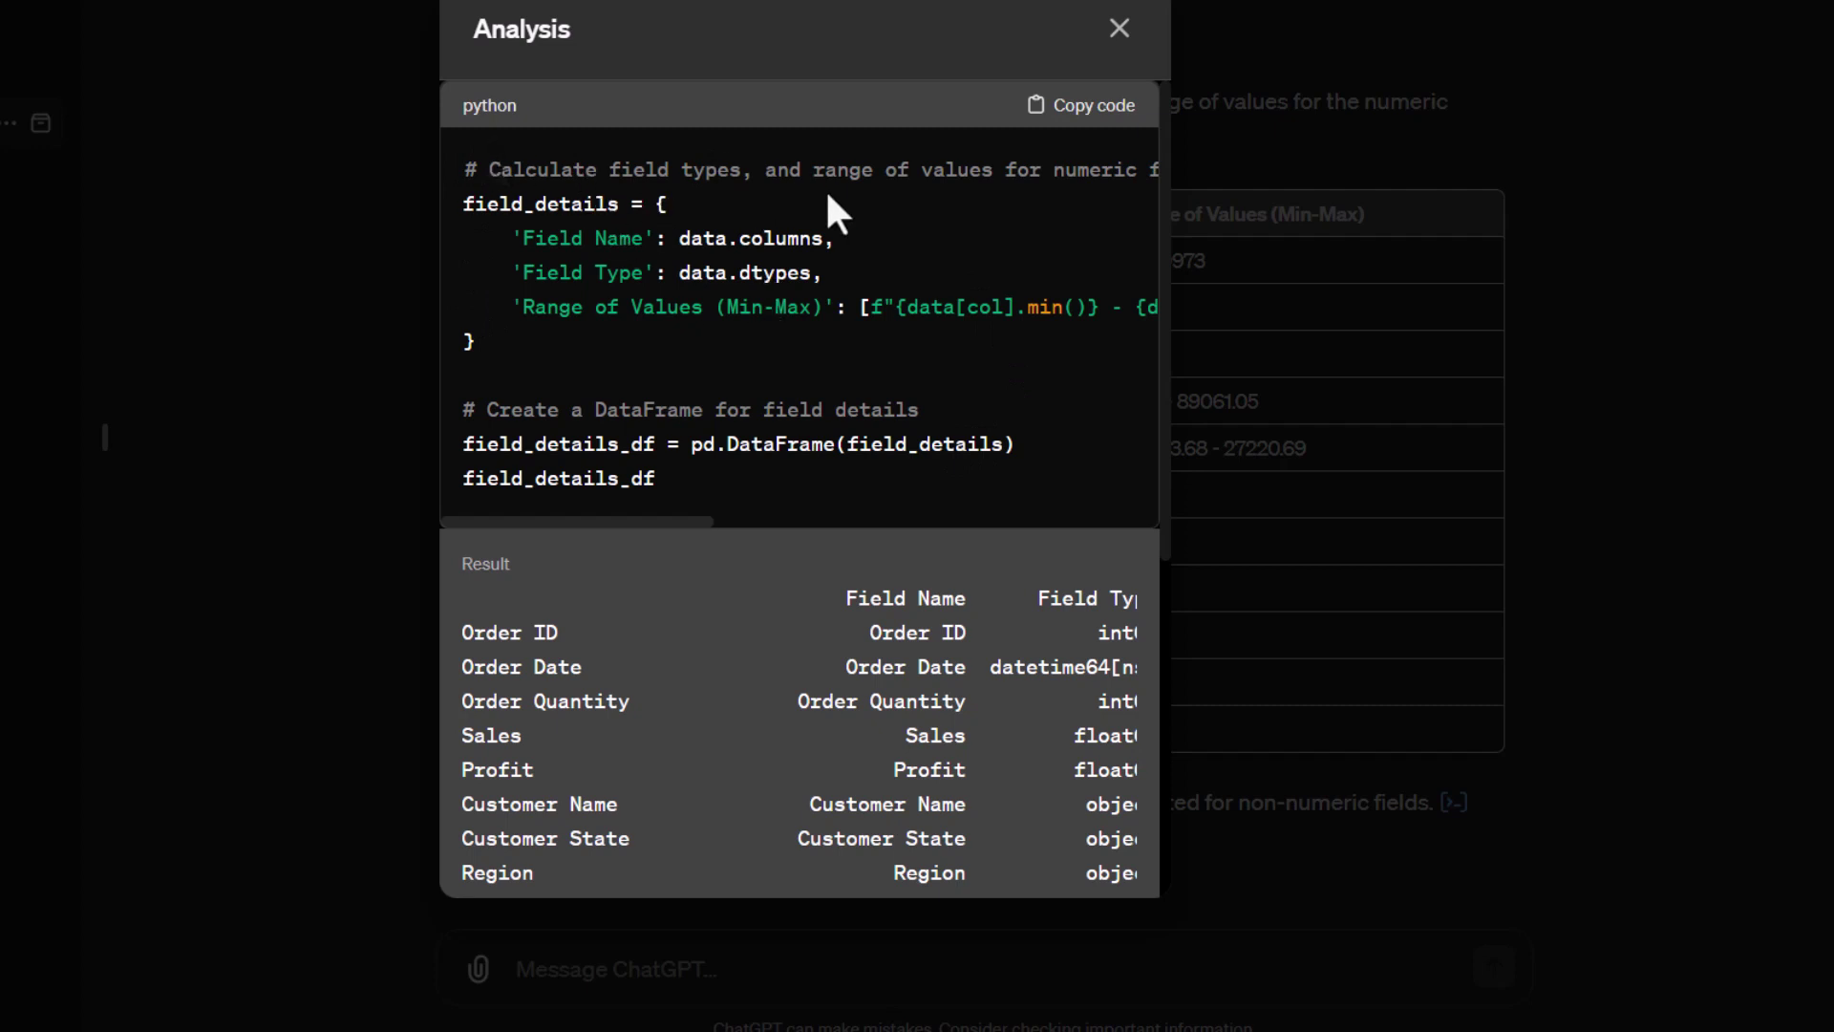
scroll(828, 195, down, 1)
scroll(630, 353, up, 2)
scroll(749, 532, down, 6)
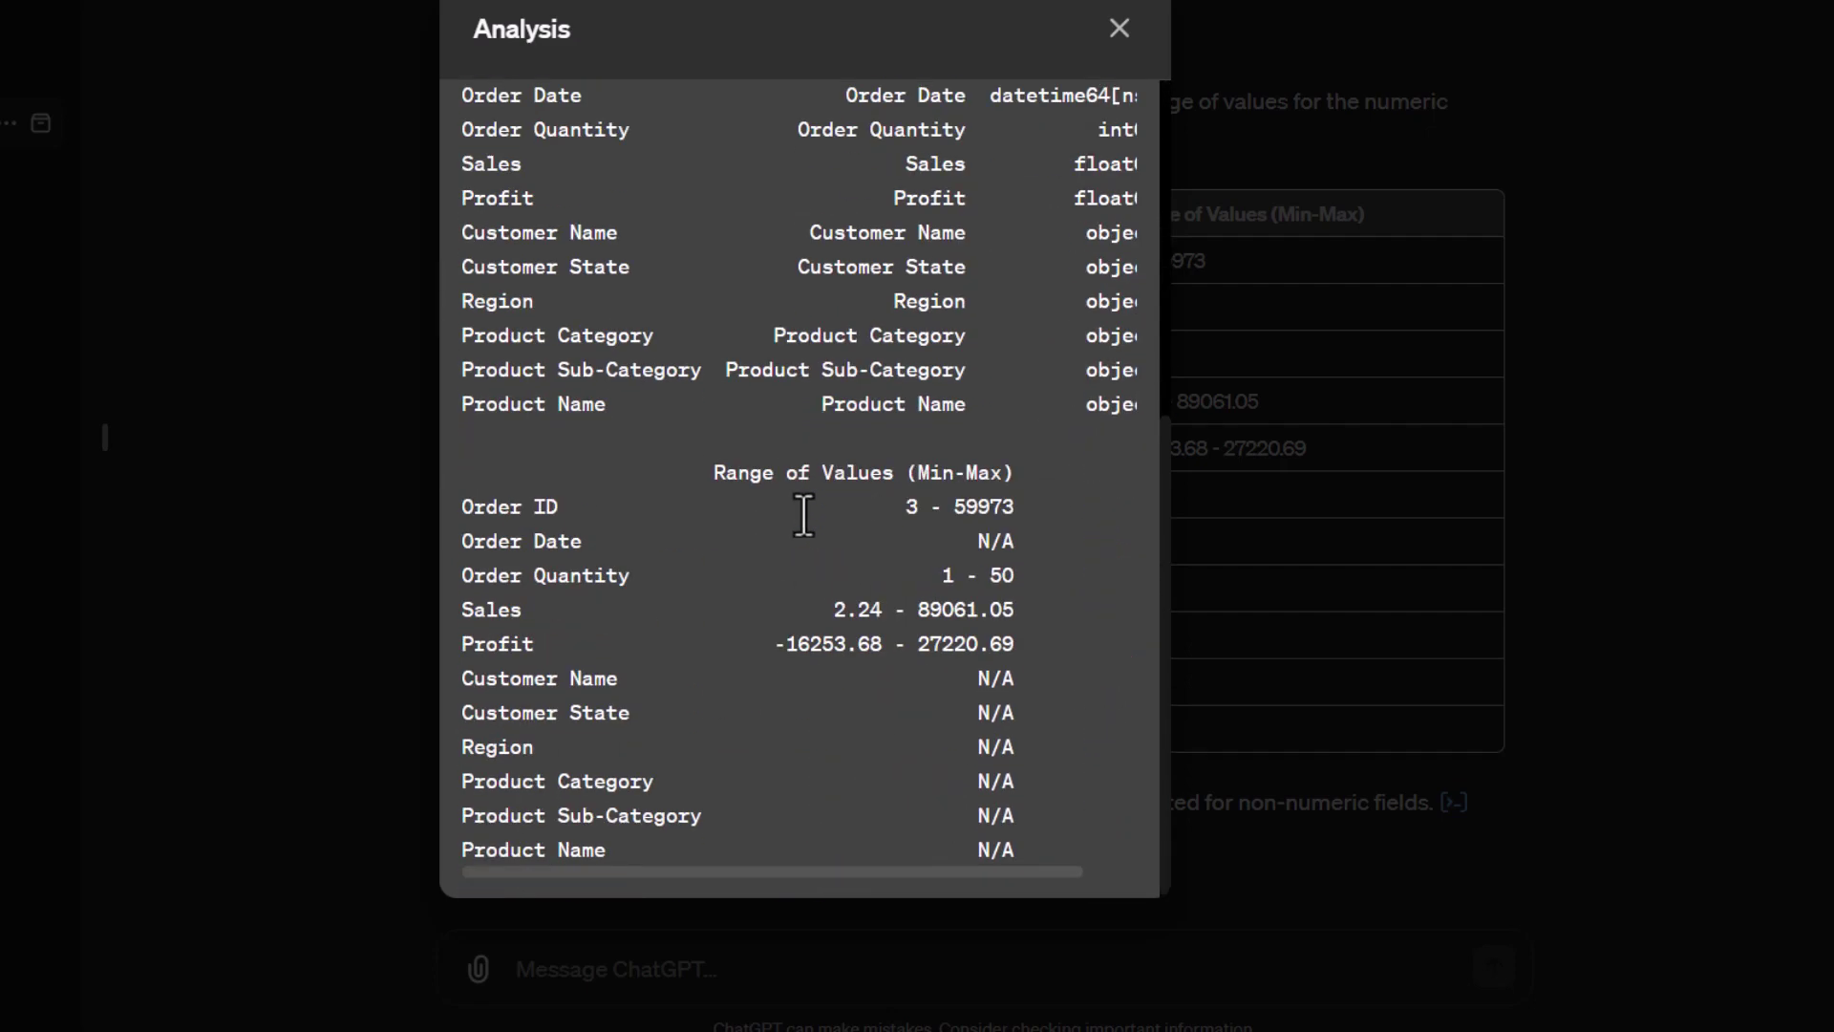
scroll(810, 525, up, 6)
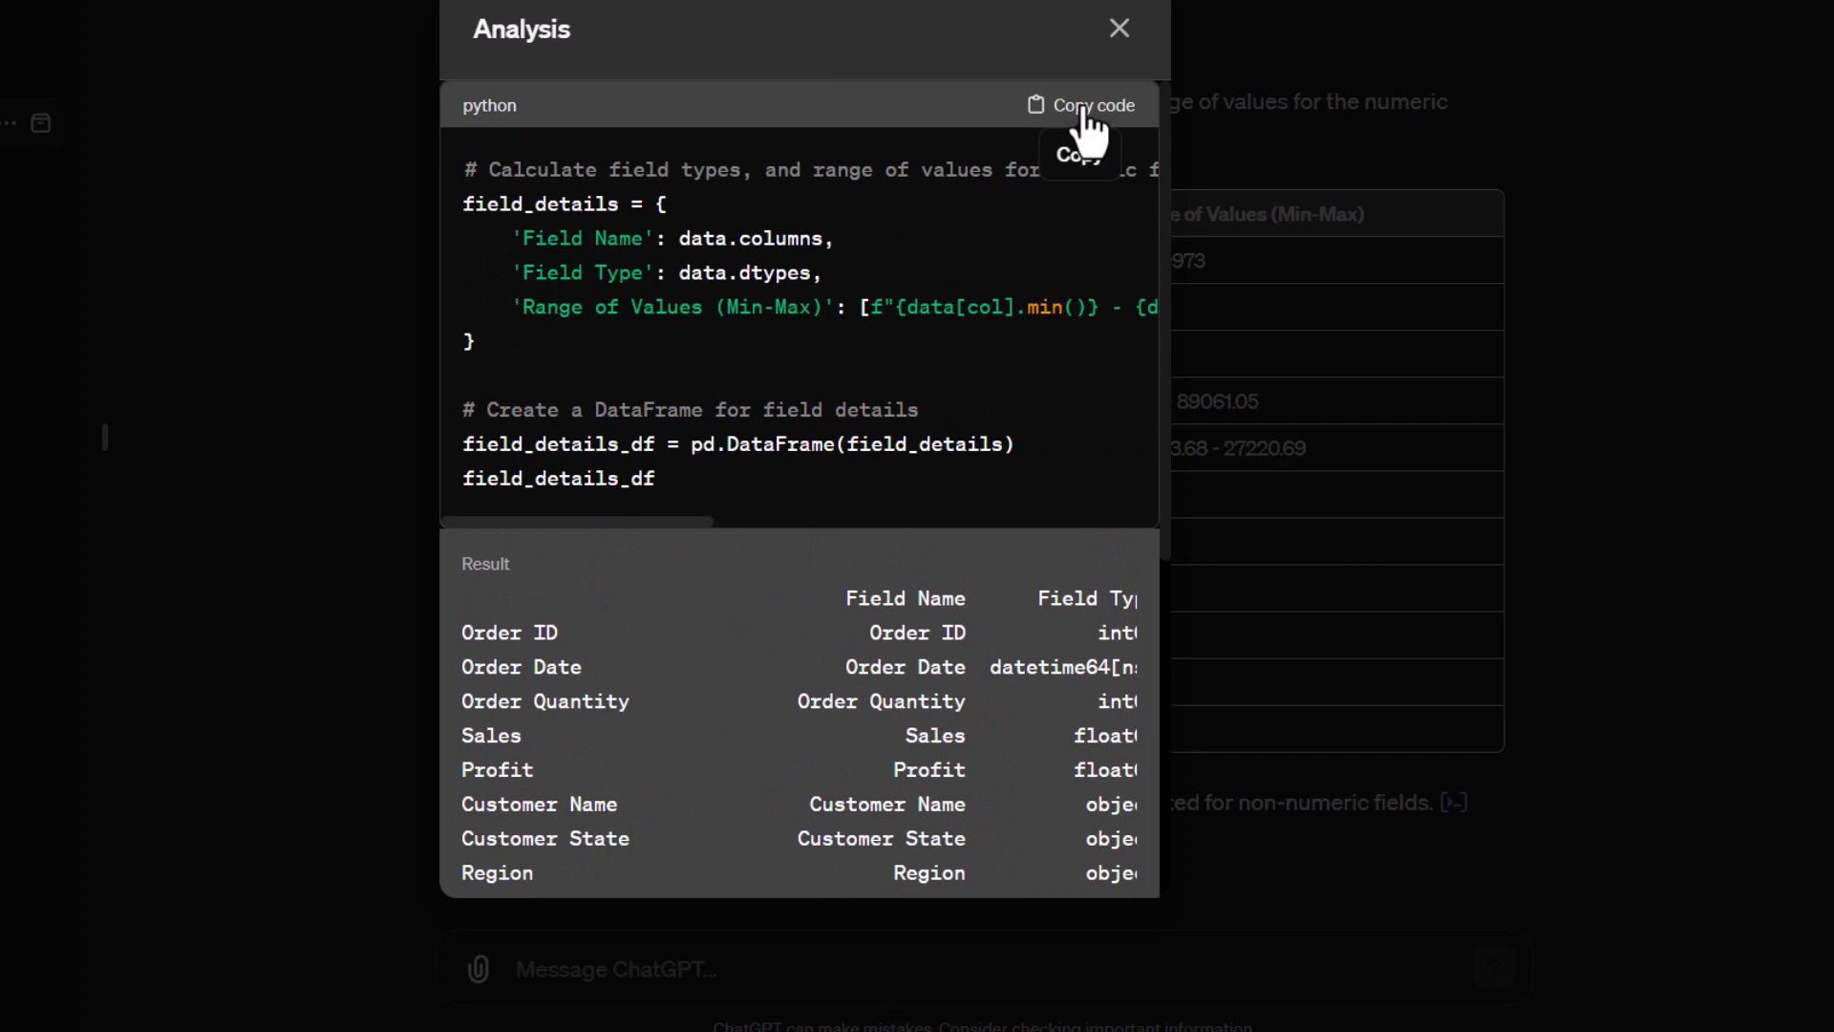
click(1118, 33)
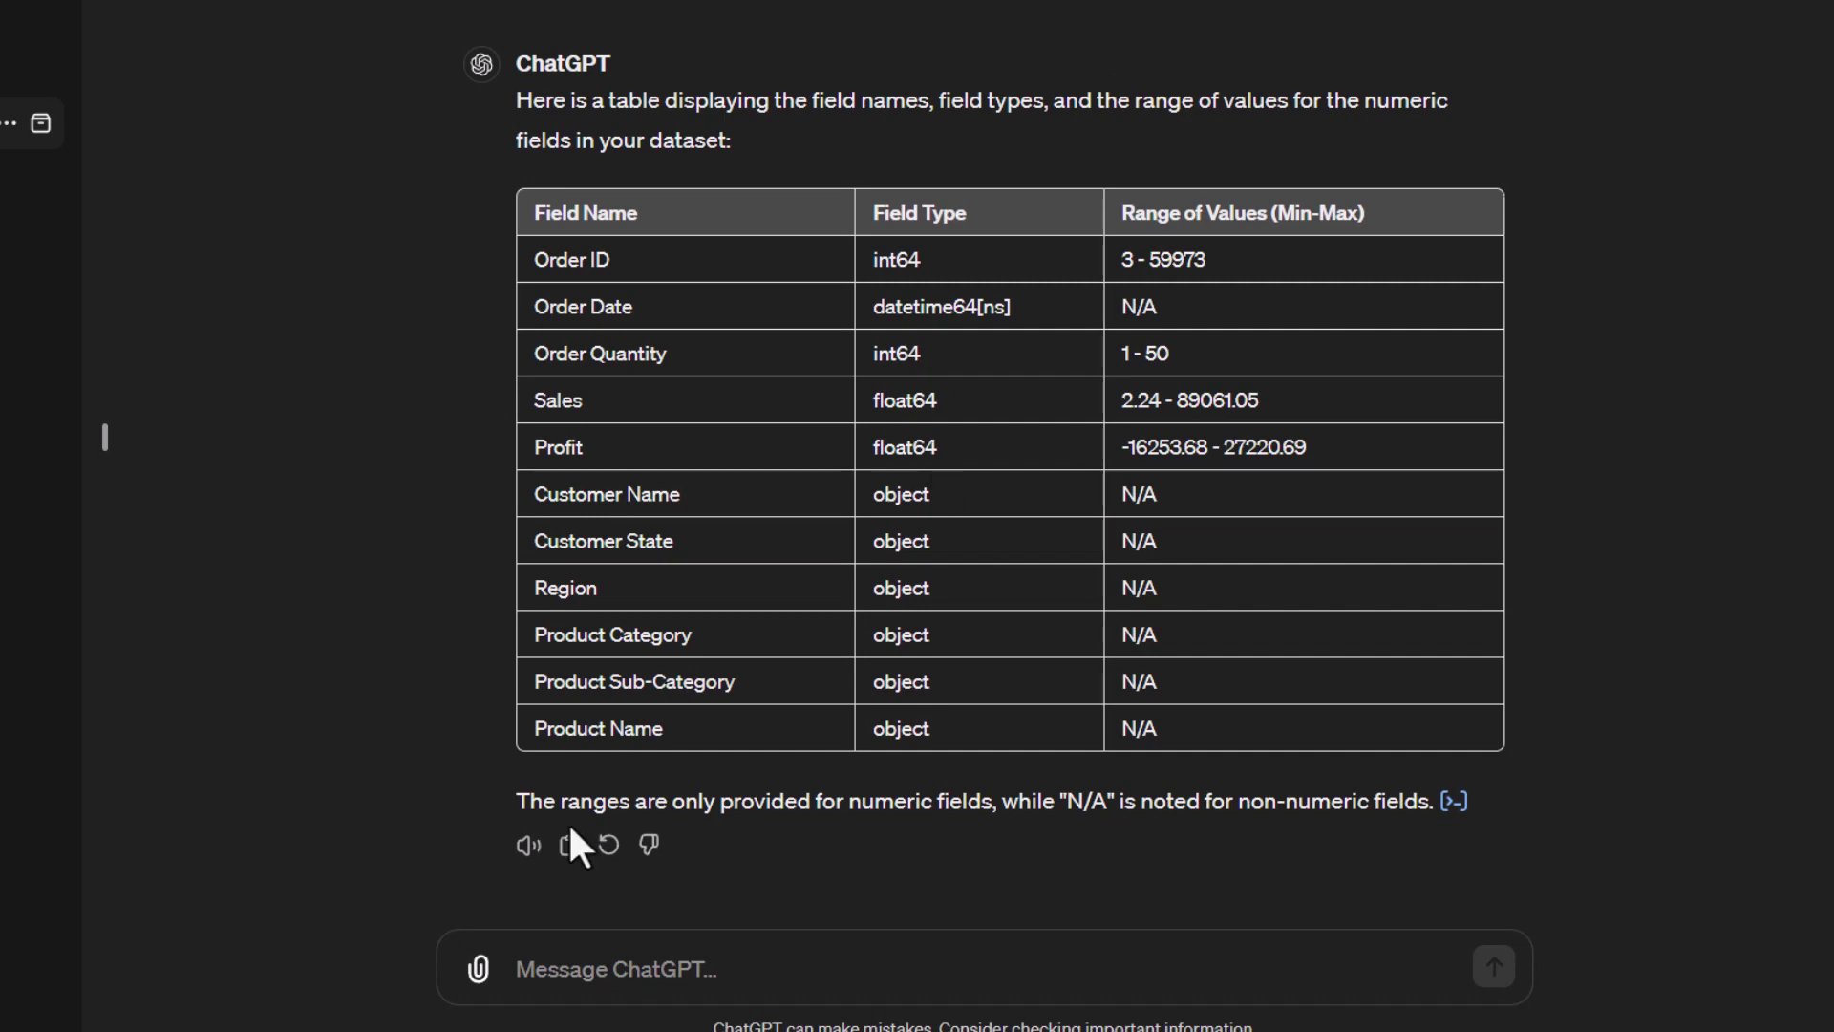
scroll(682, 573, up, 1)
scroll(682, 562, up, 8)
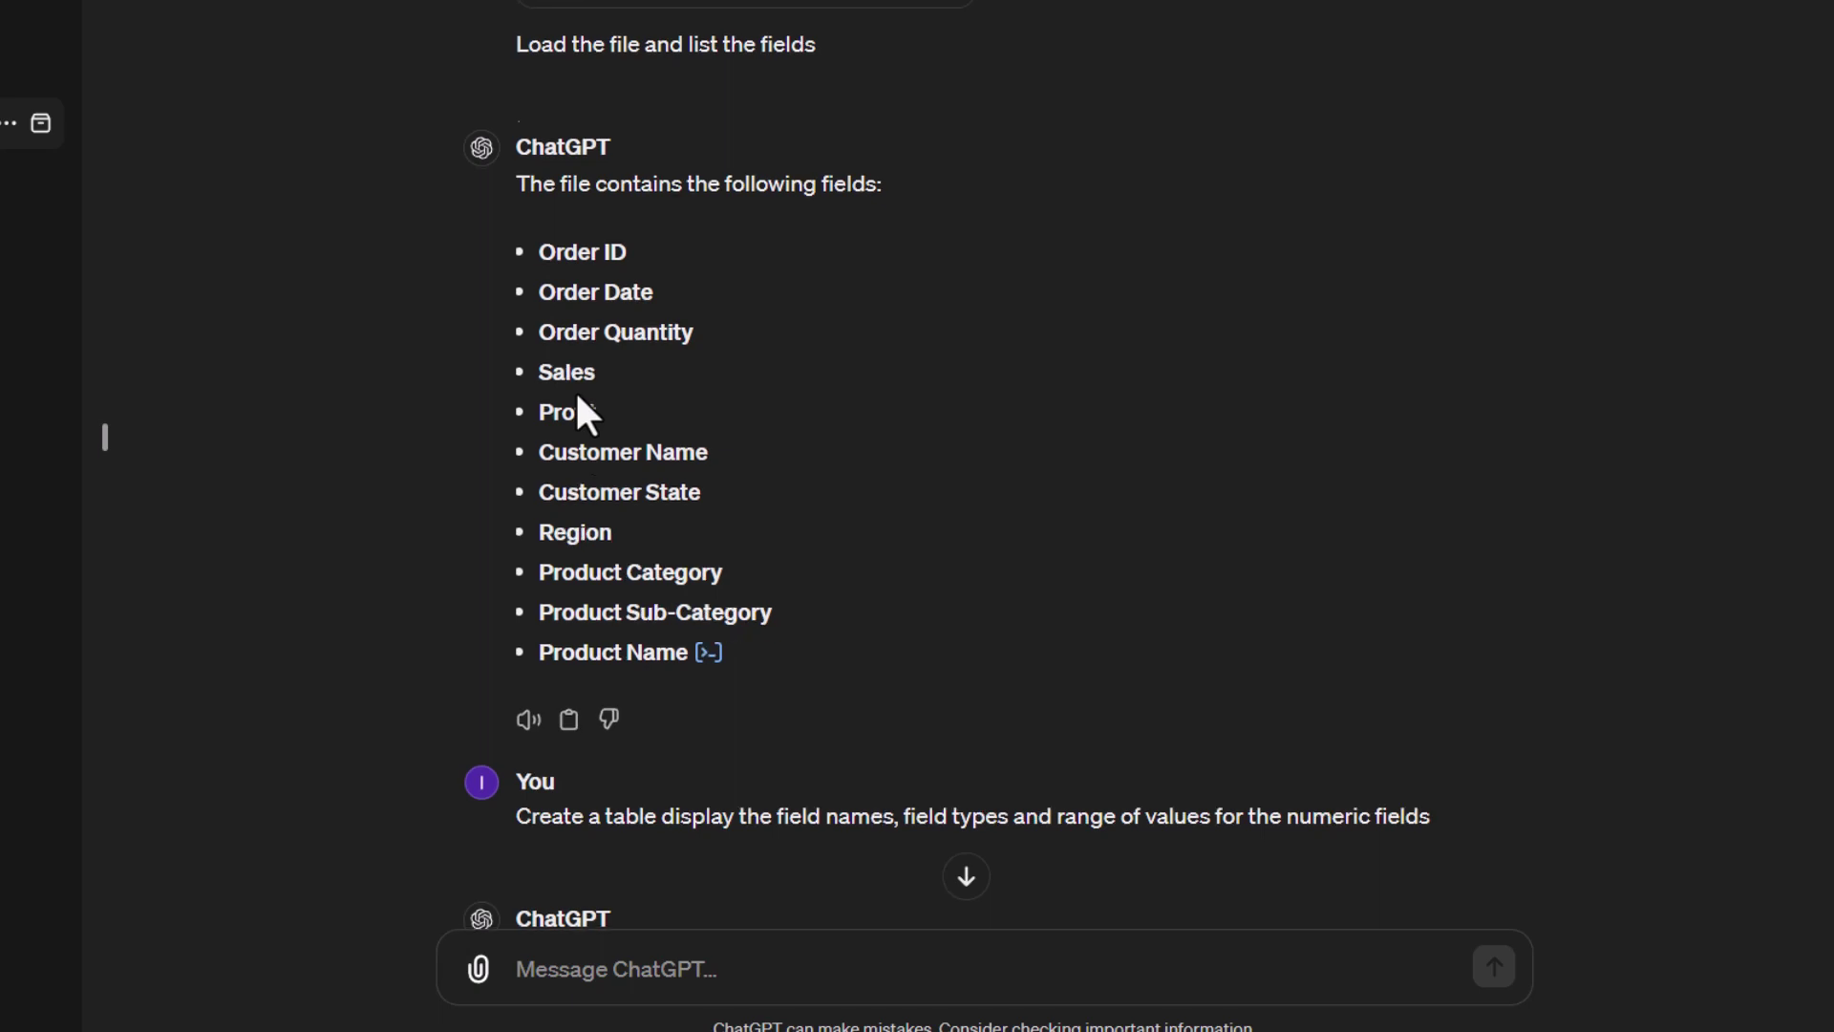
scroll(575, 388, down, 10)
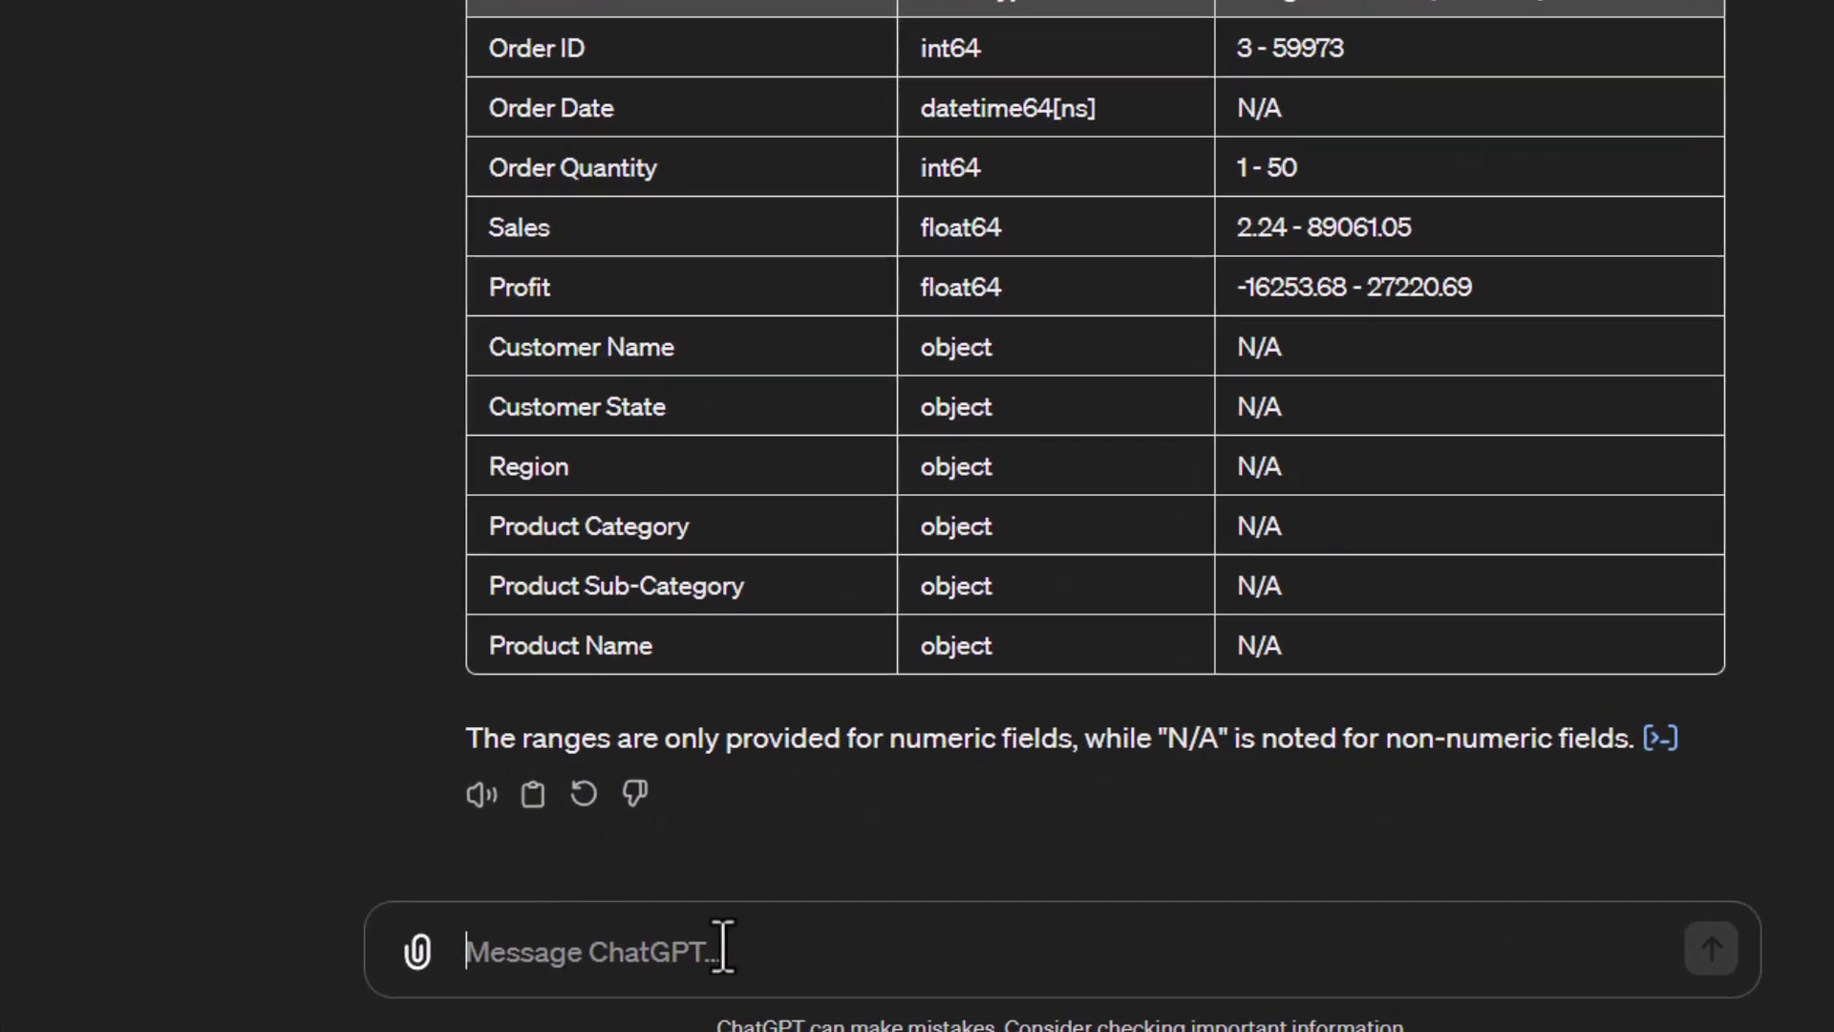
Ask for a table of total Sales by Region for Central, East, South and West.
text(Create )
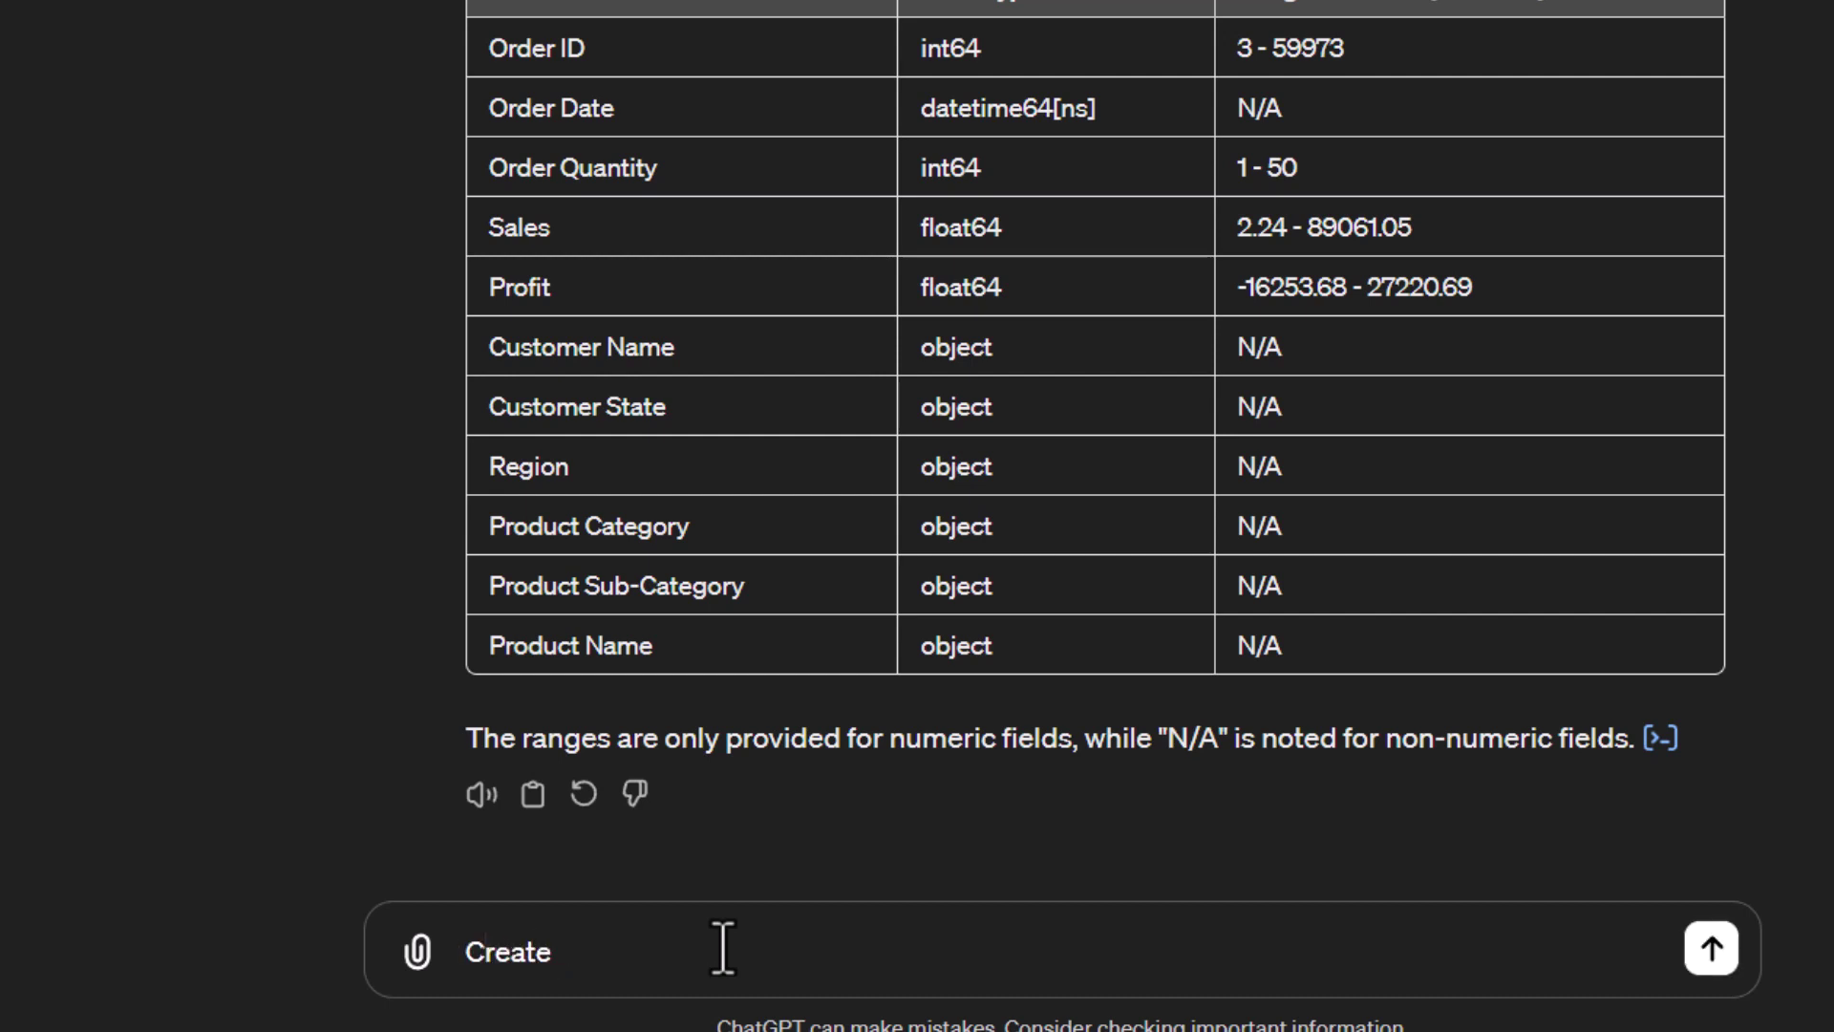
text(a table display the )
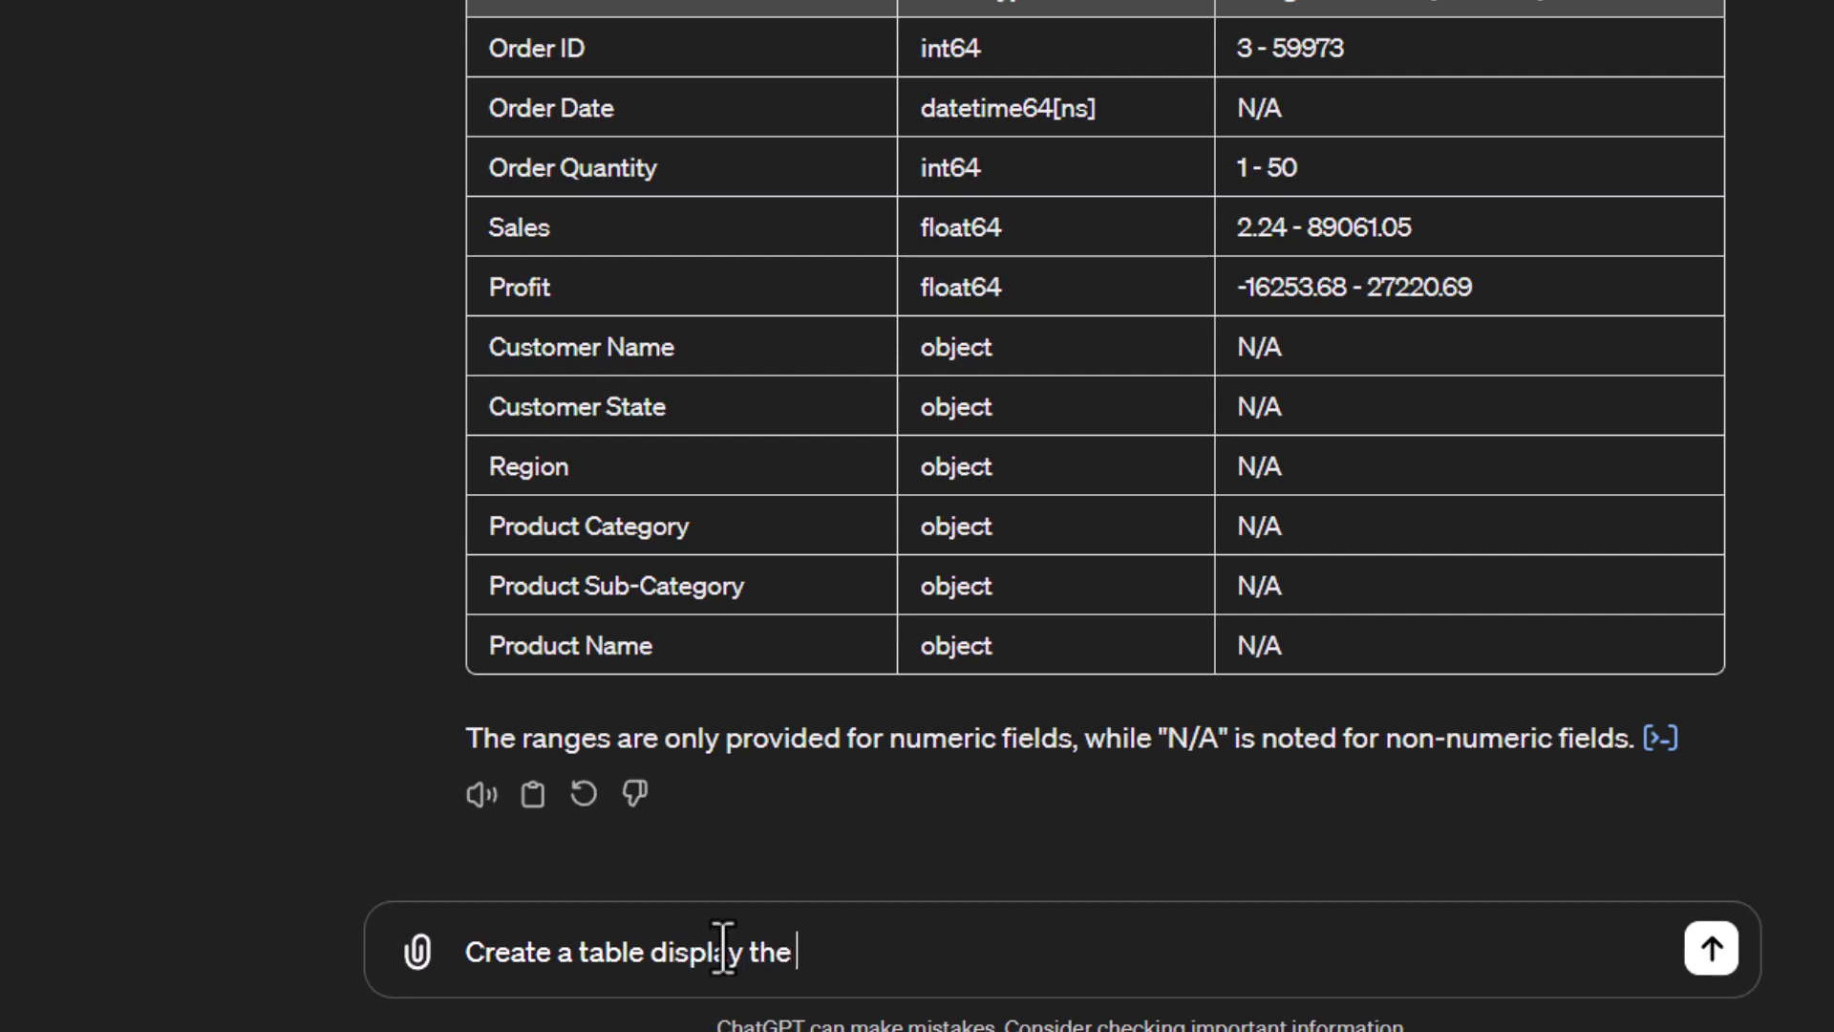
text(total Sales )
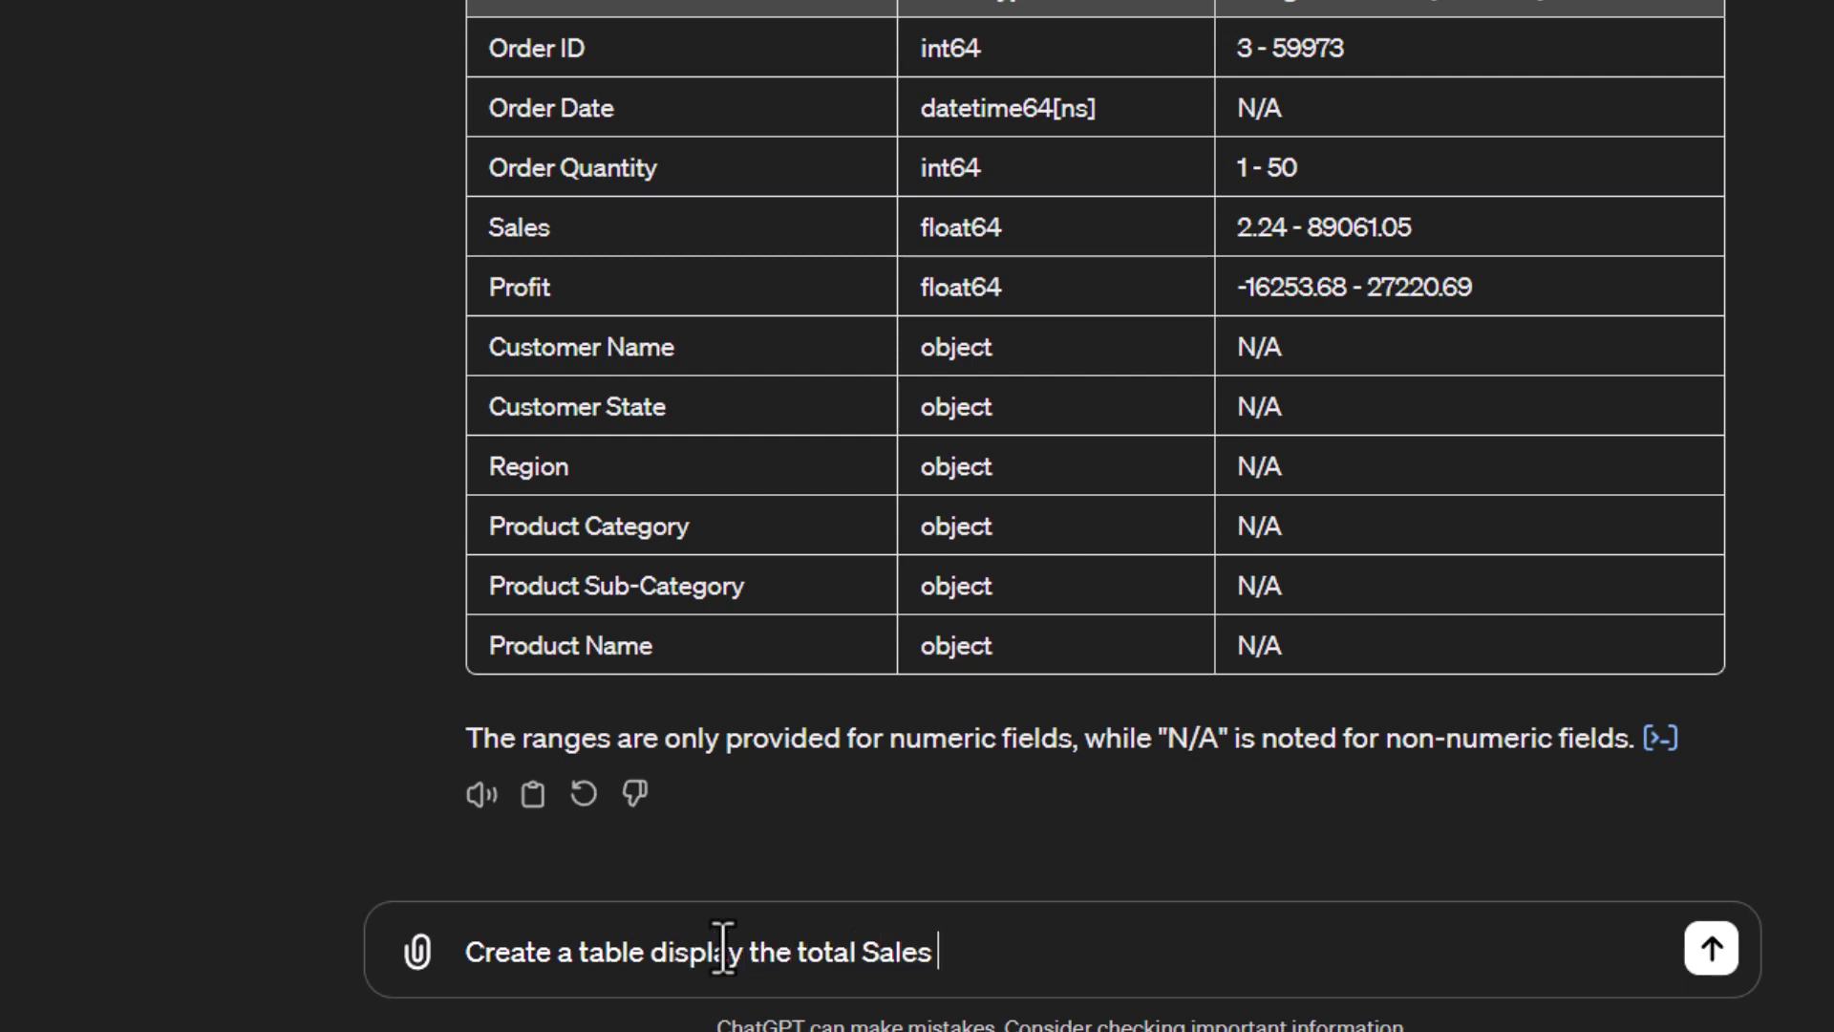
text(by Regions)
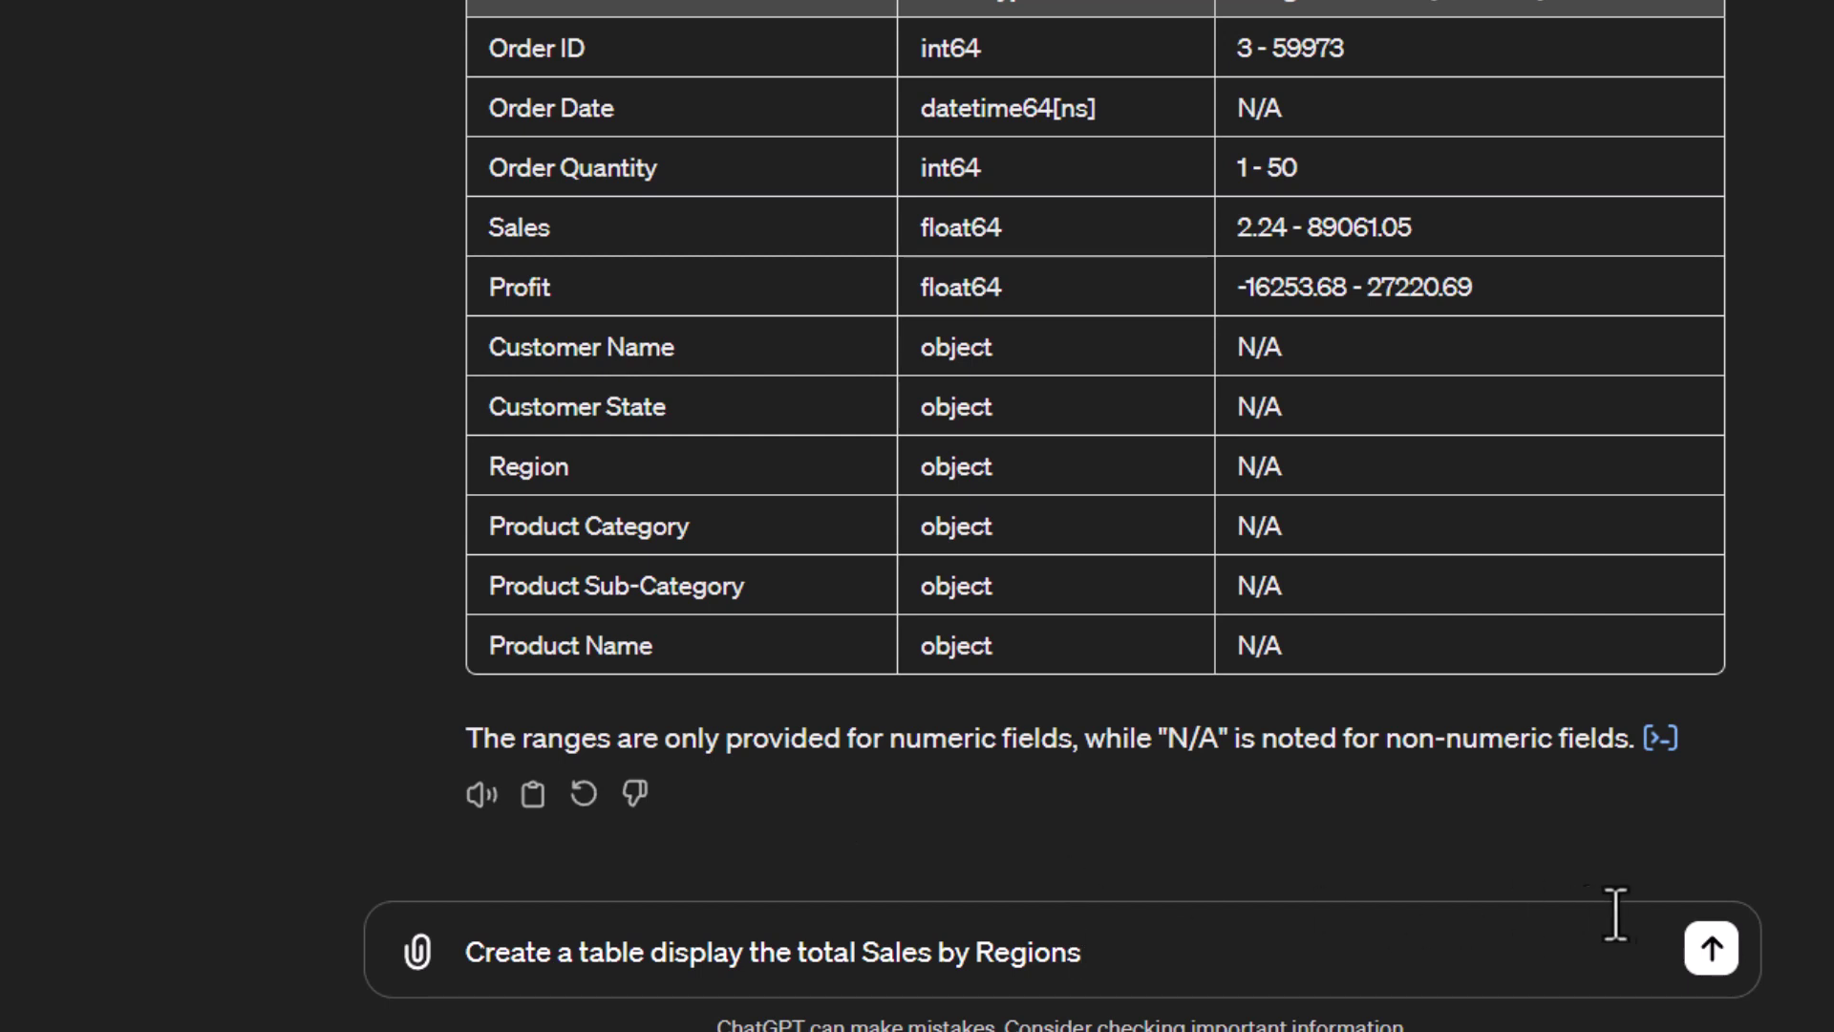
click(1711, 948)
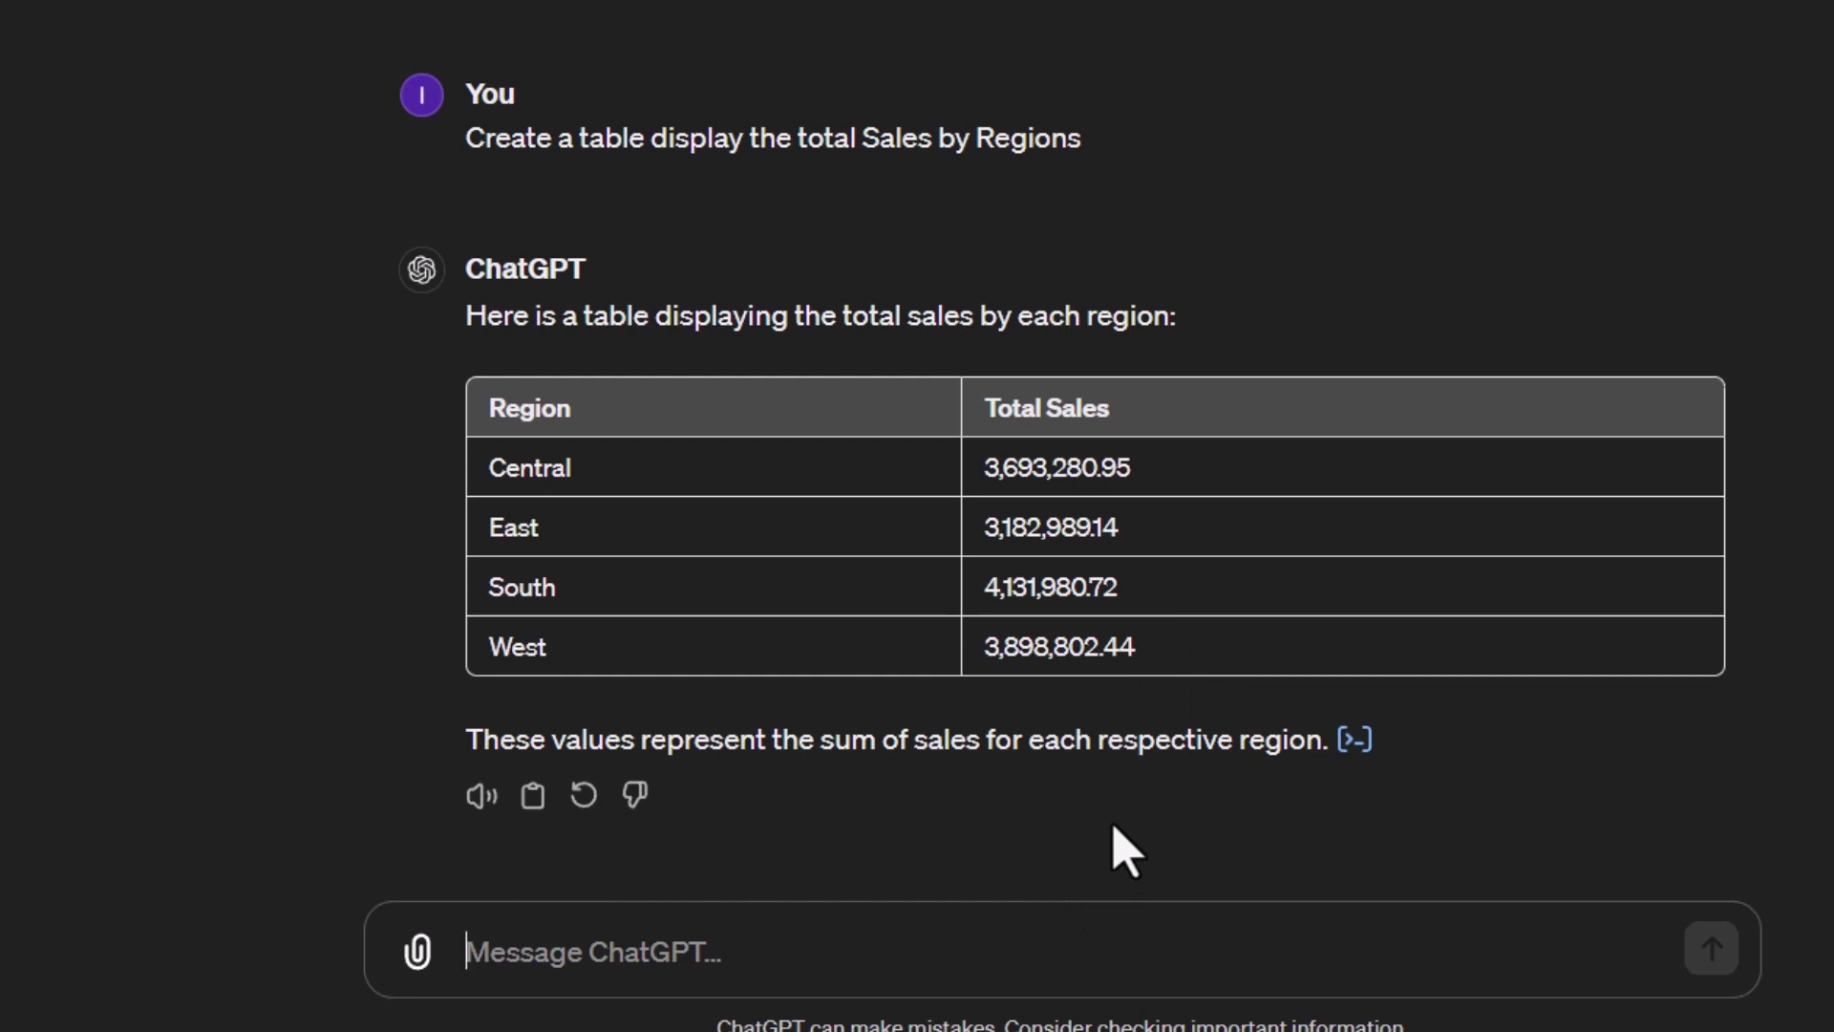
Reformat the regional sales table with thousand separators, no decimals and a Total row.
text(Fo)
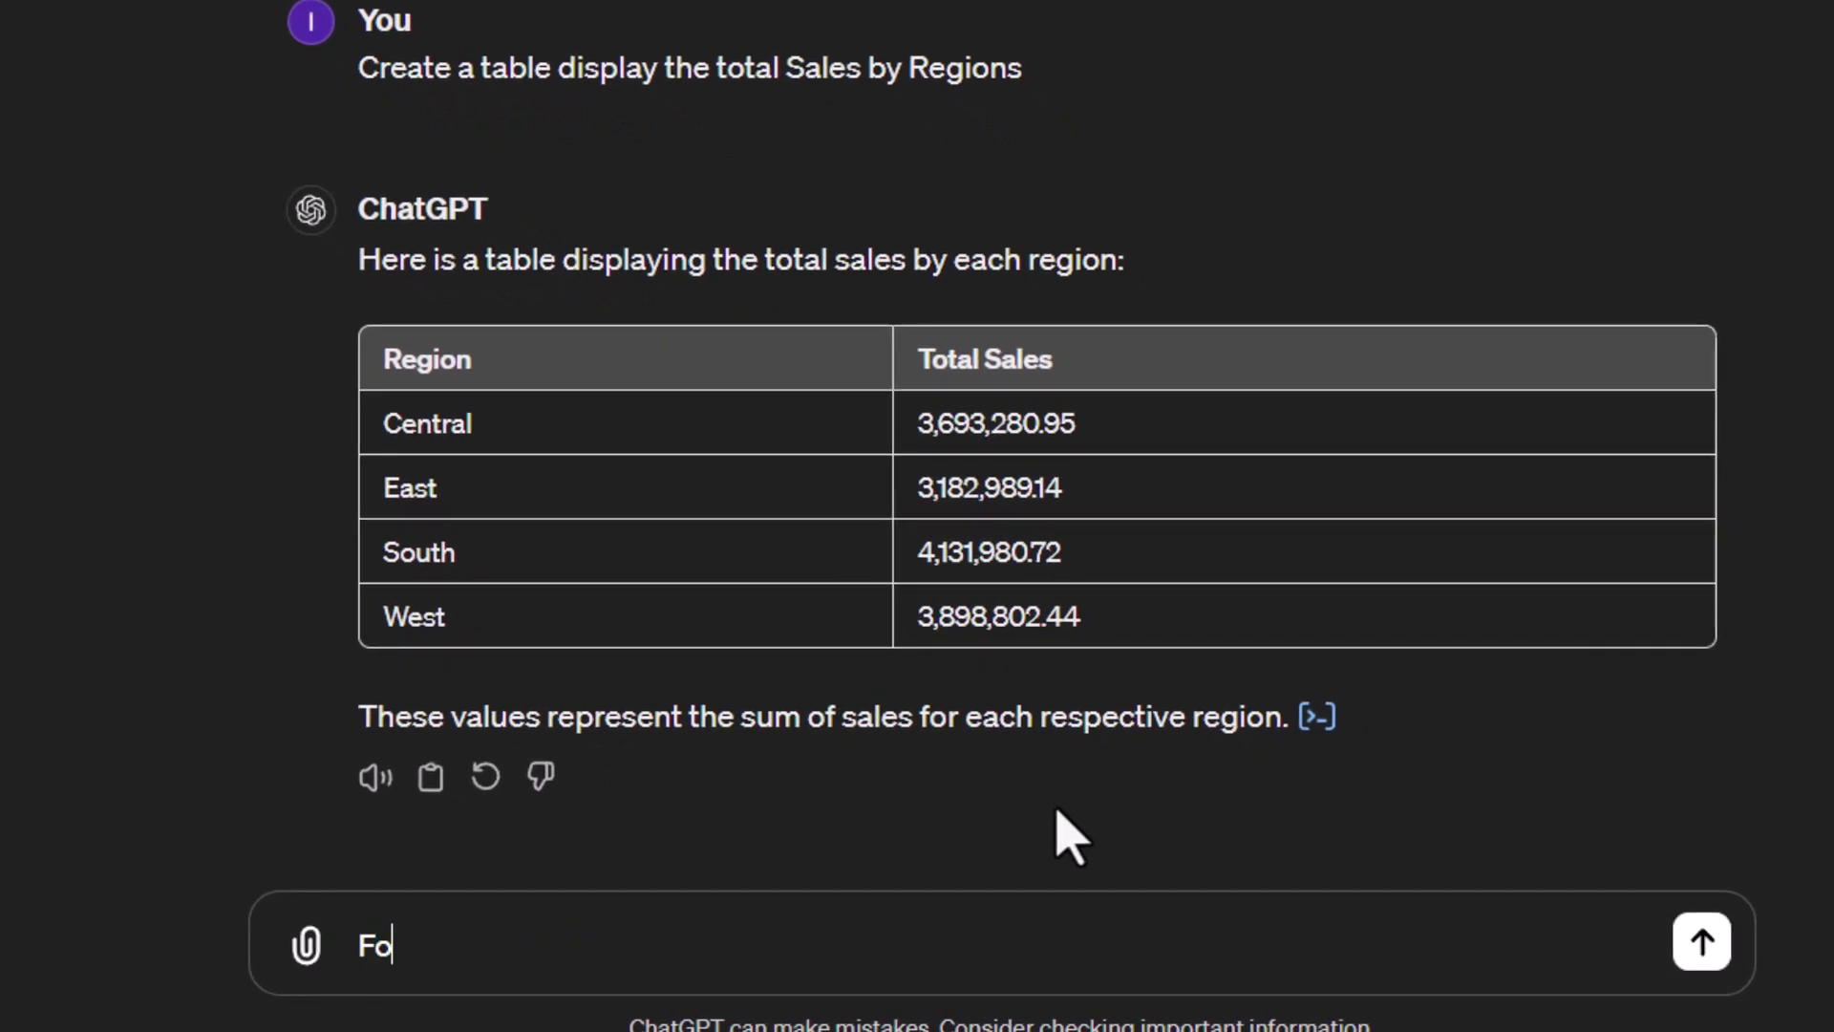
text(rmat the ta)
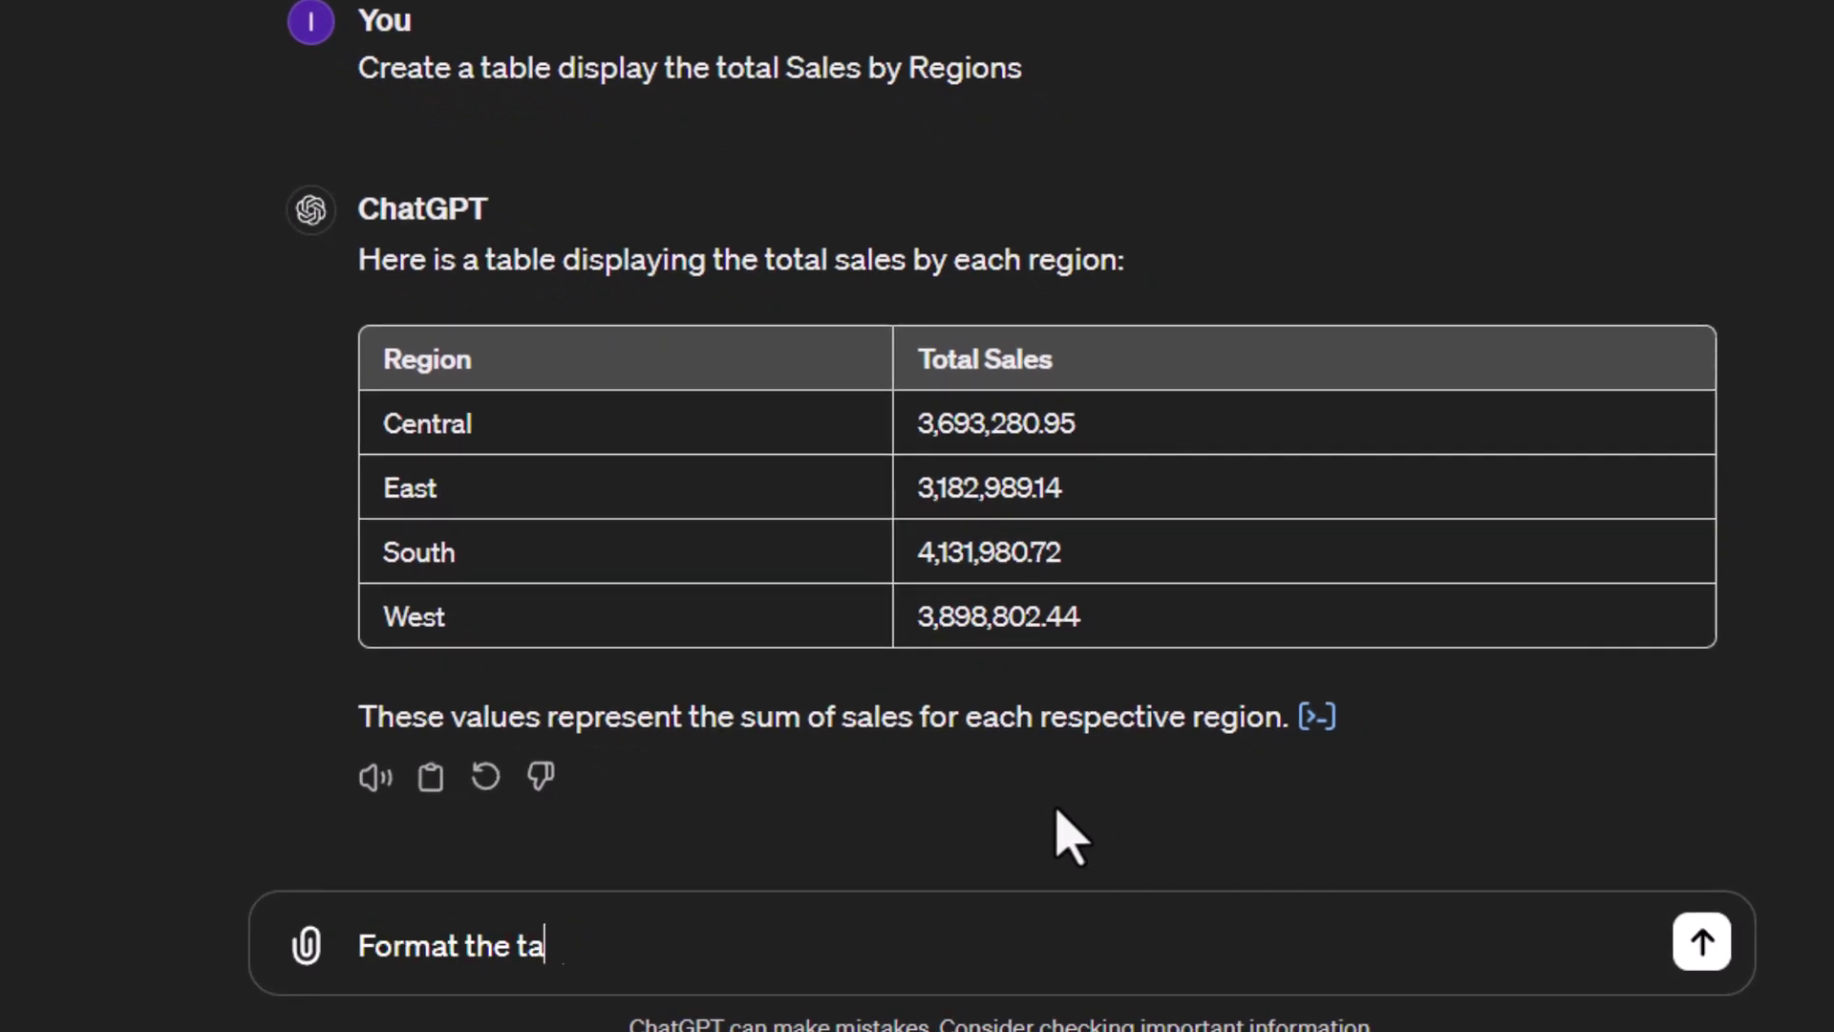
text(ble to tho)
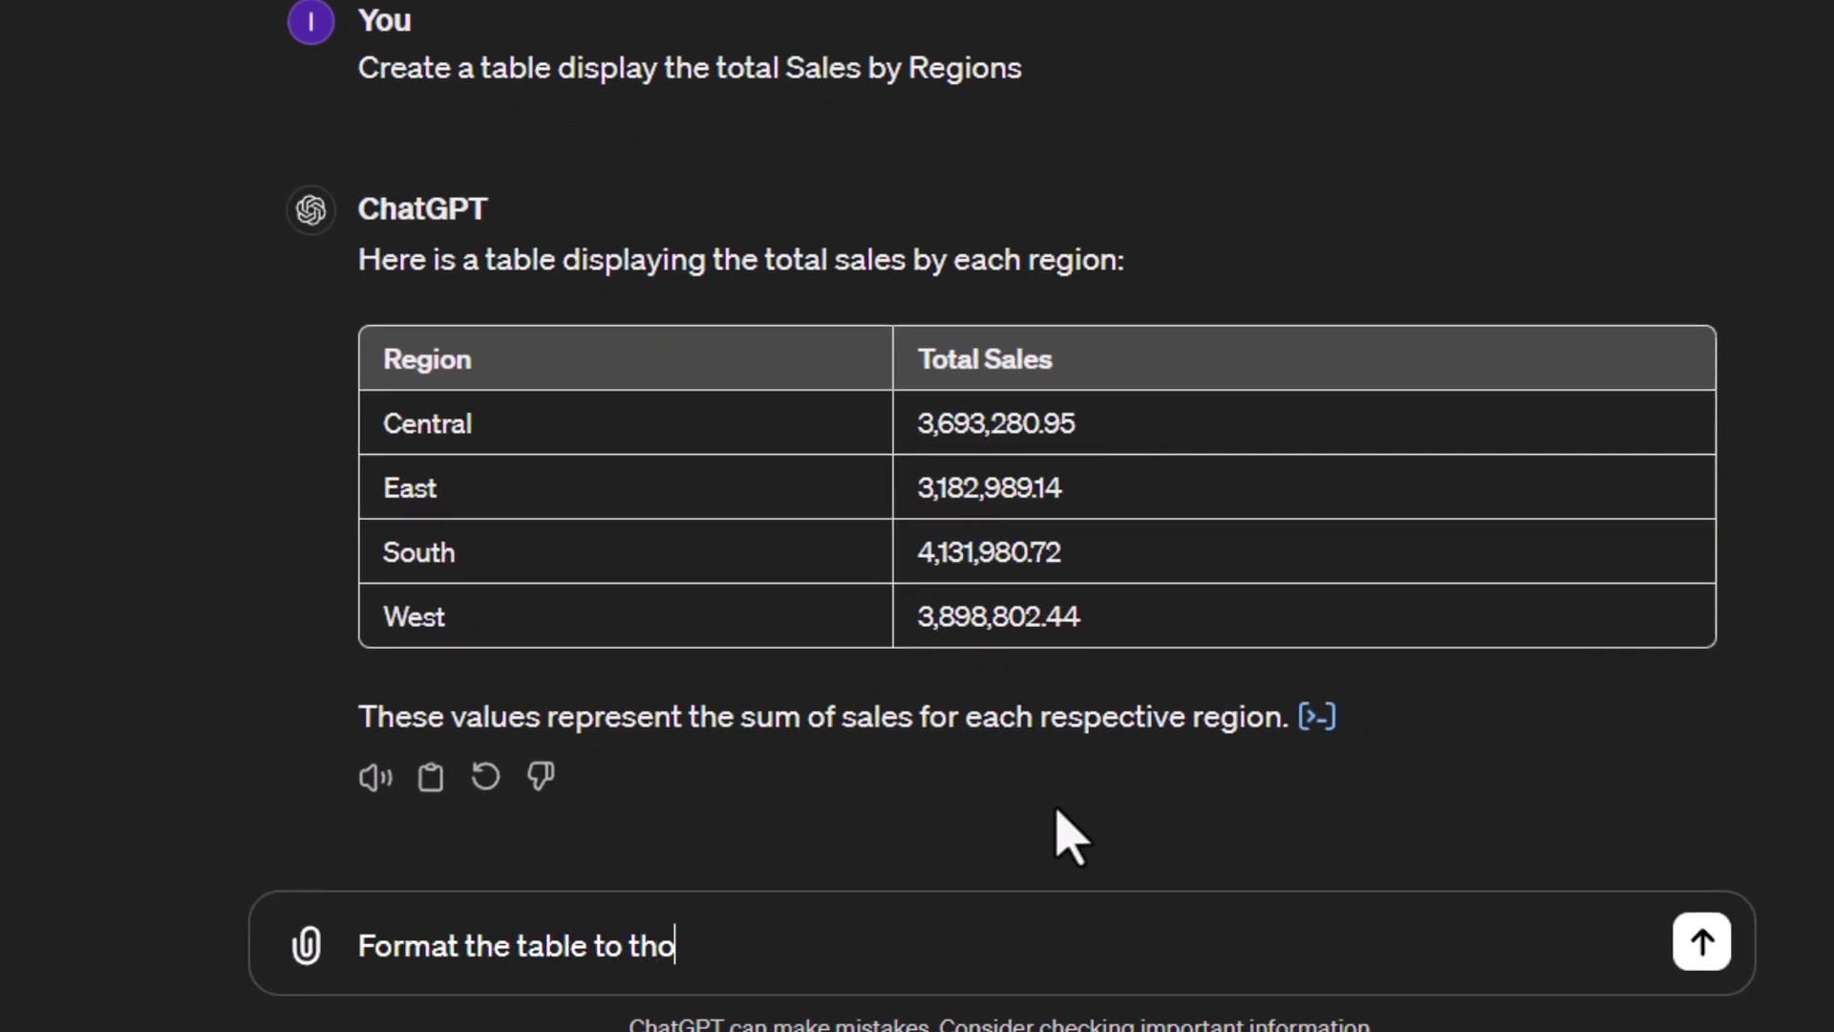
text(usand se)
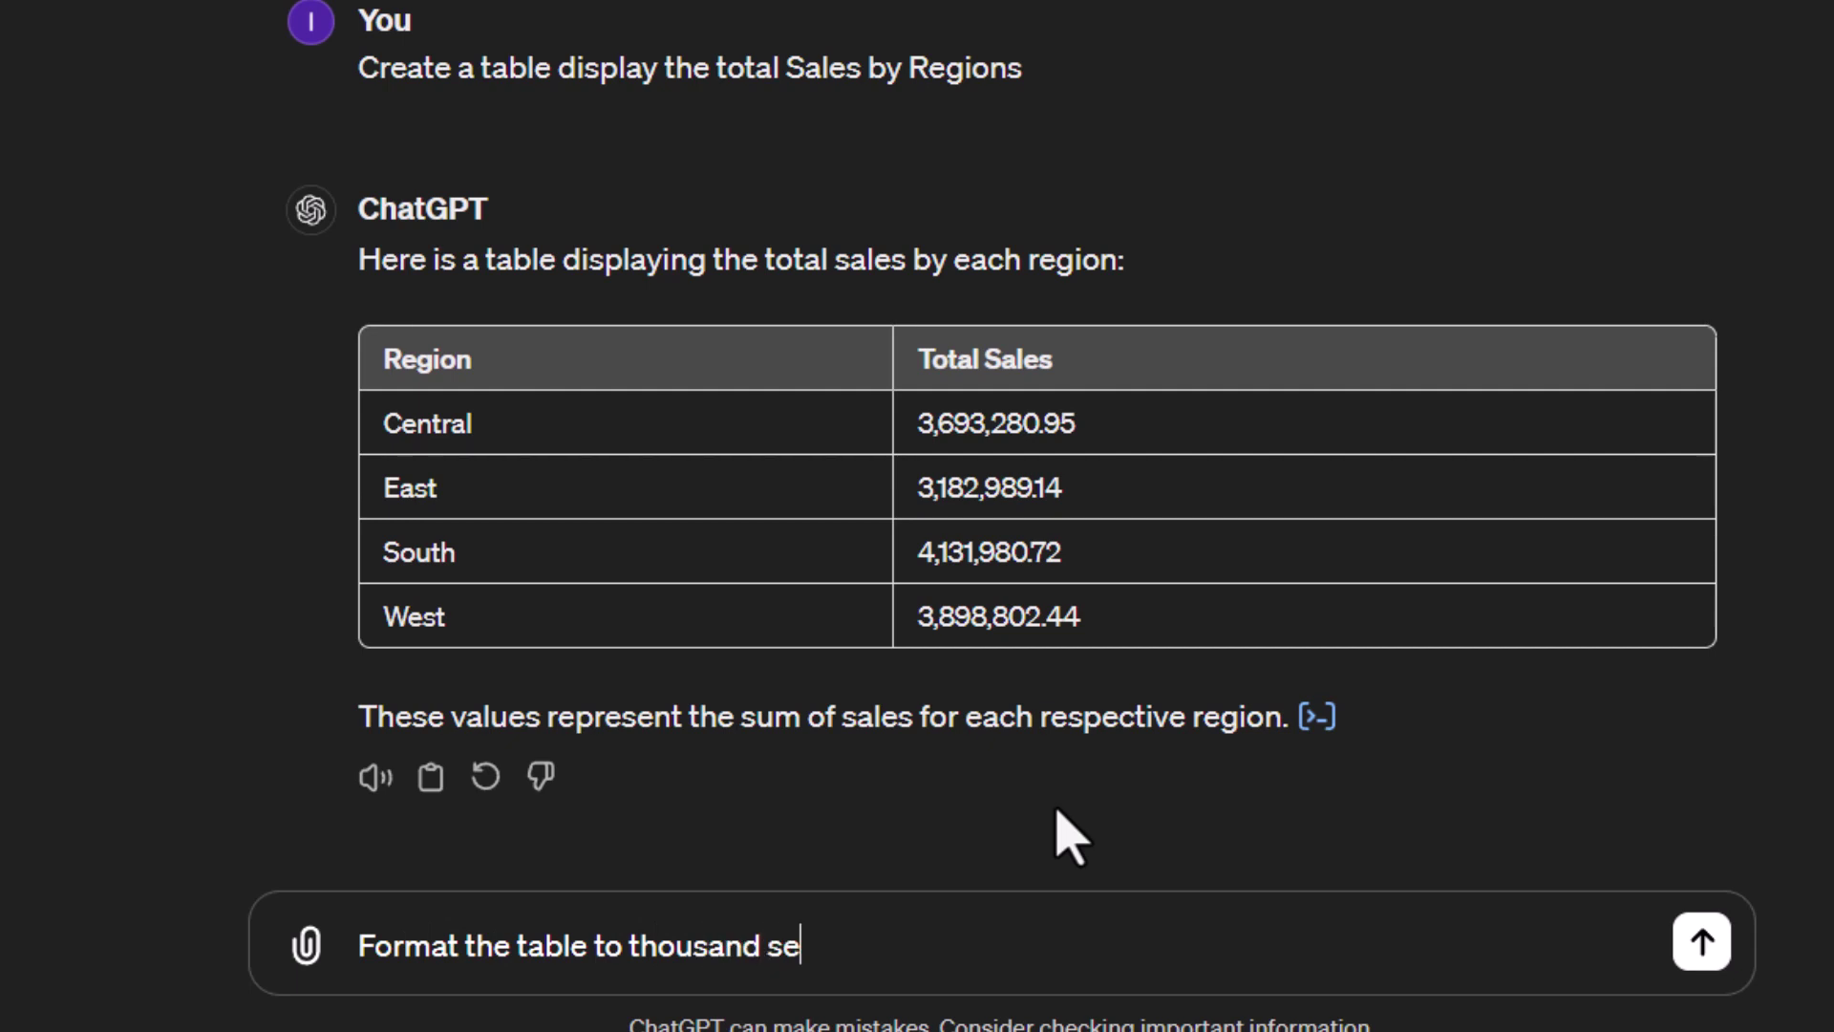
text(parators)
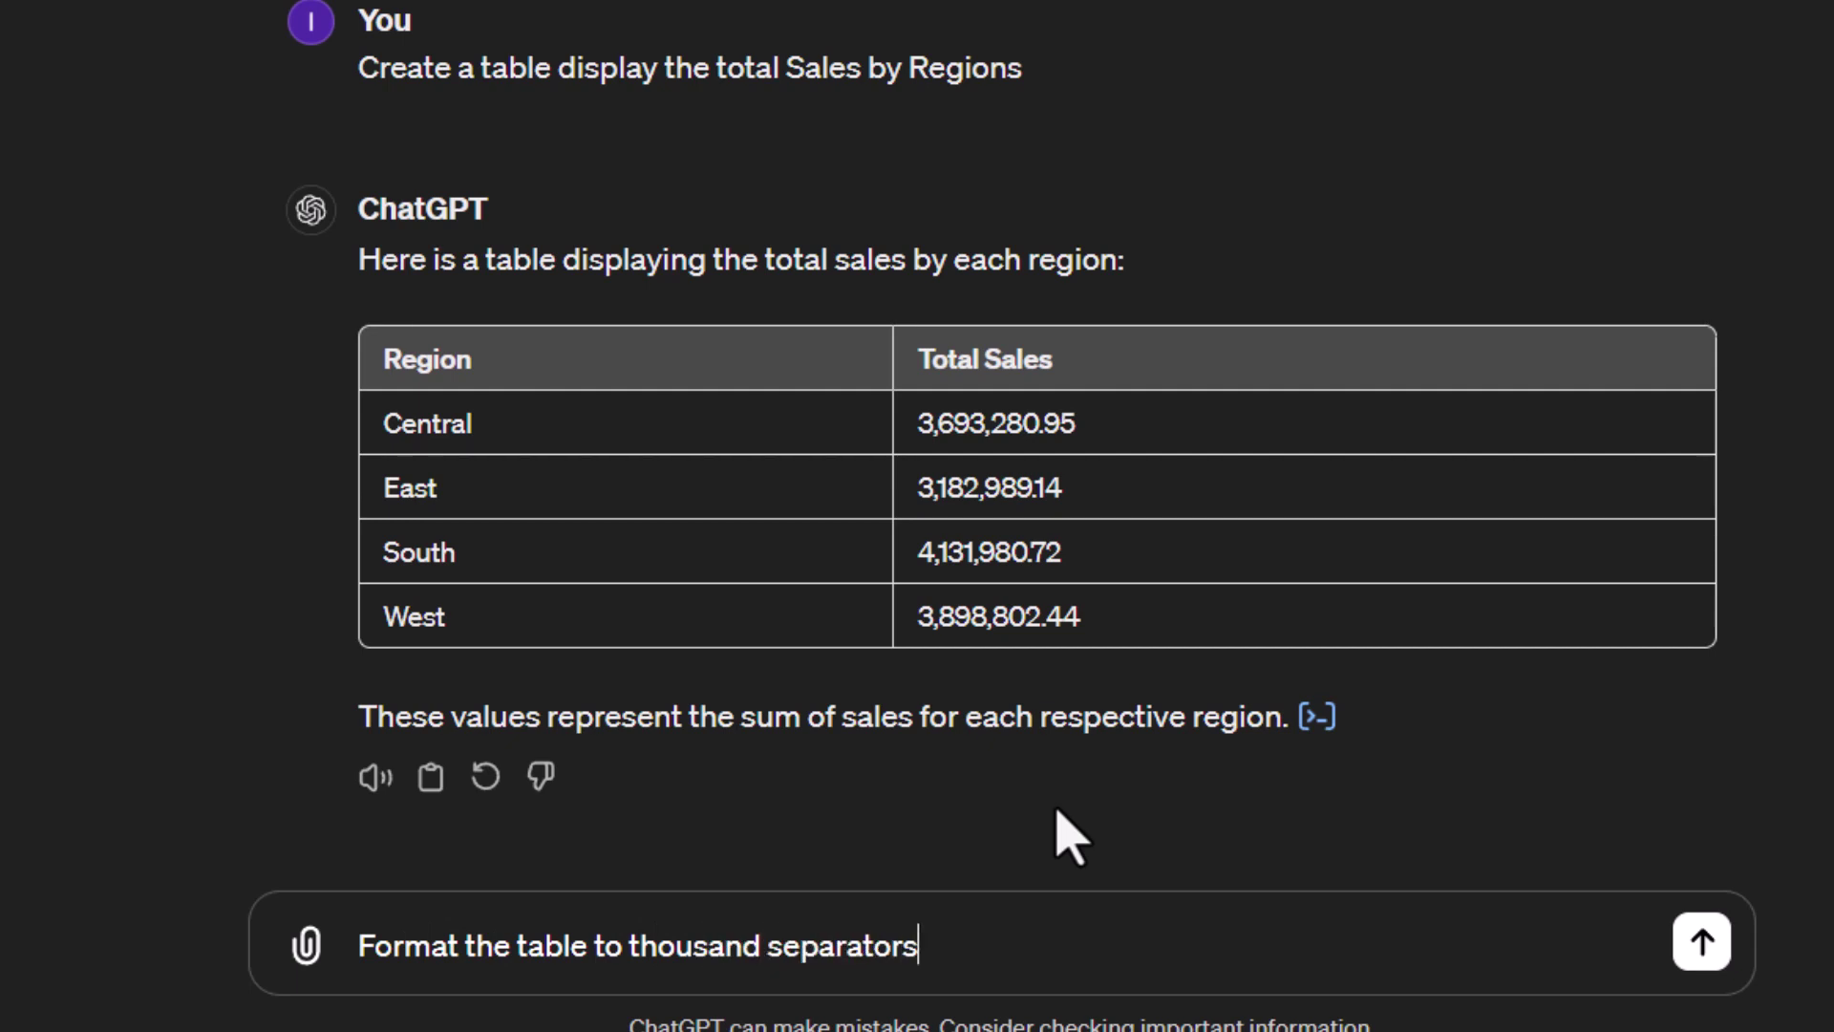
text( and no decimals)
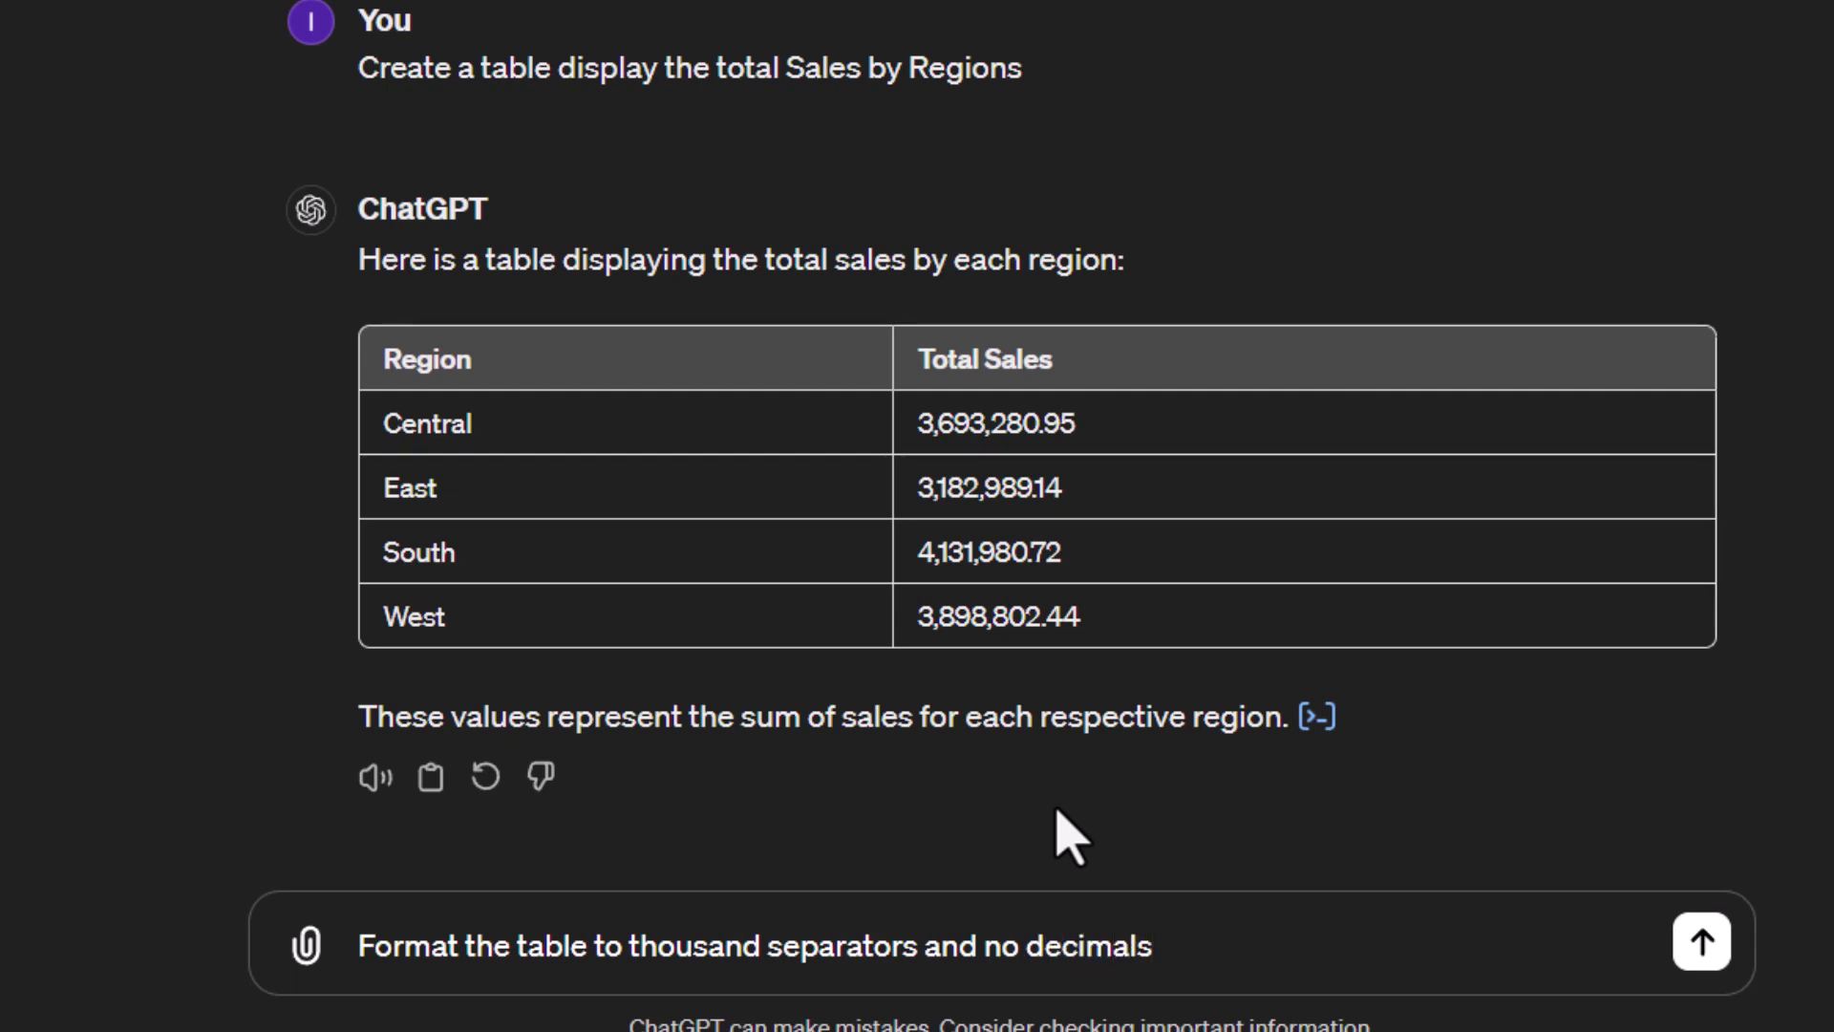
text(. Add a total)
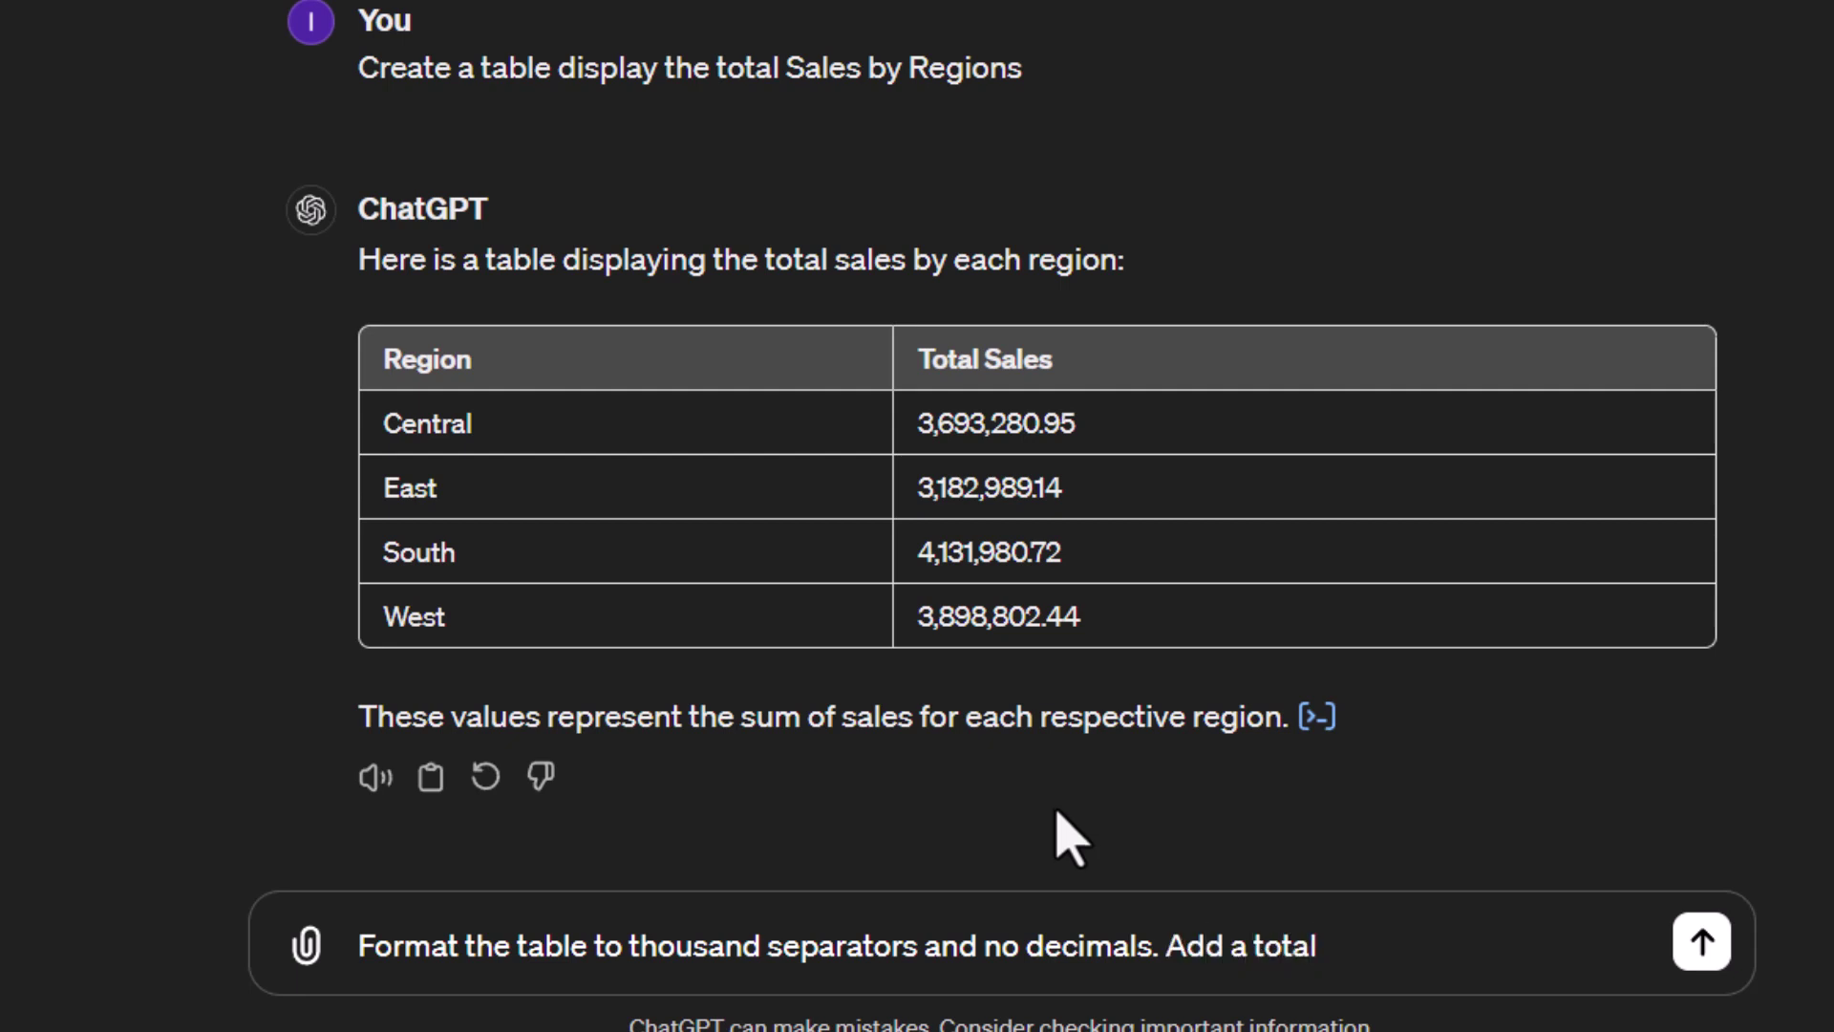
click(1701, 941)
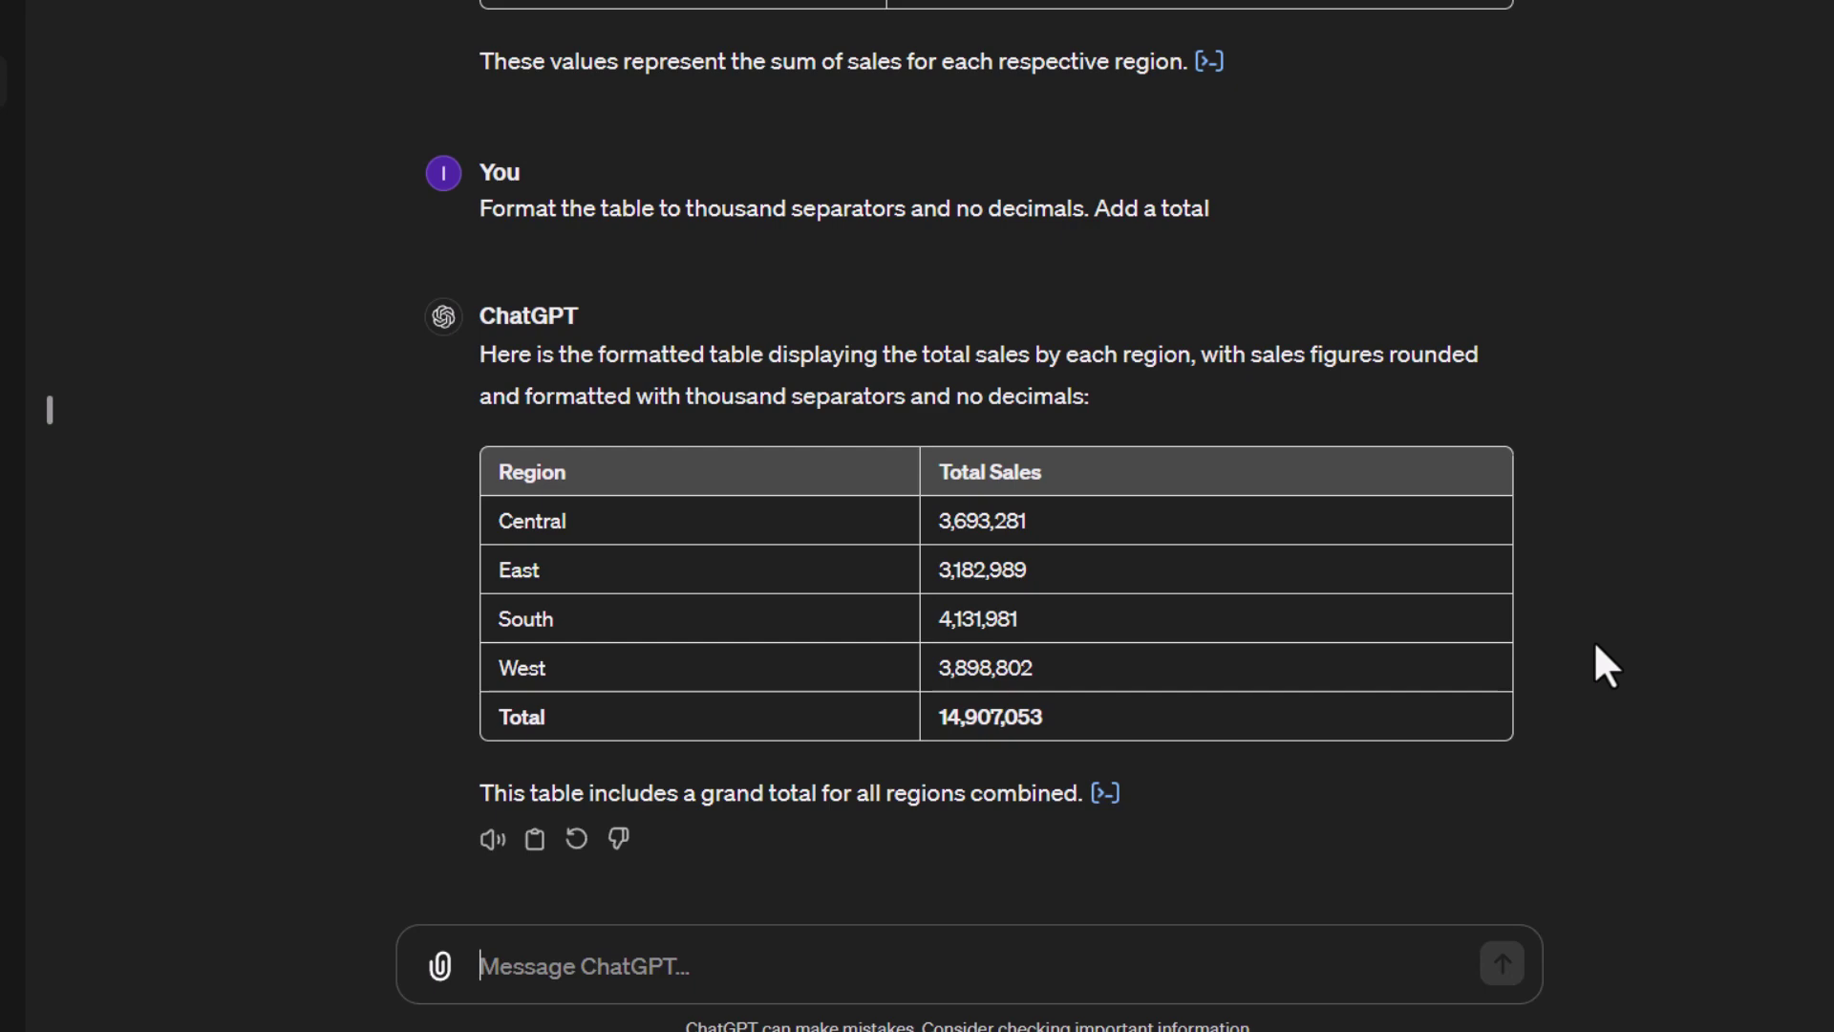
Ask ChatGPT to export the total sales by region table as an Excel file.
text(Export the )
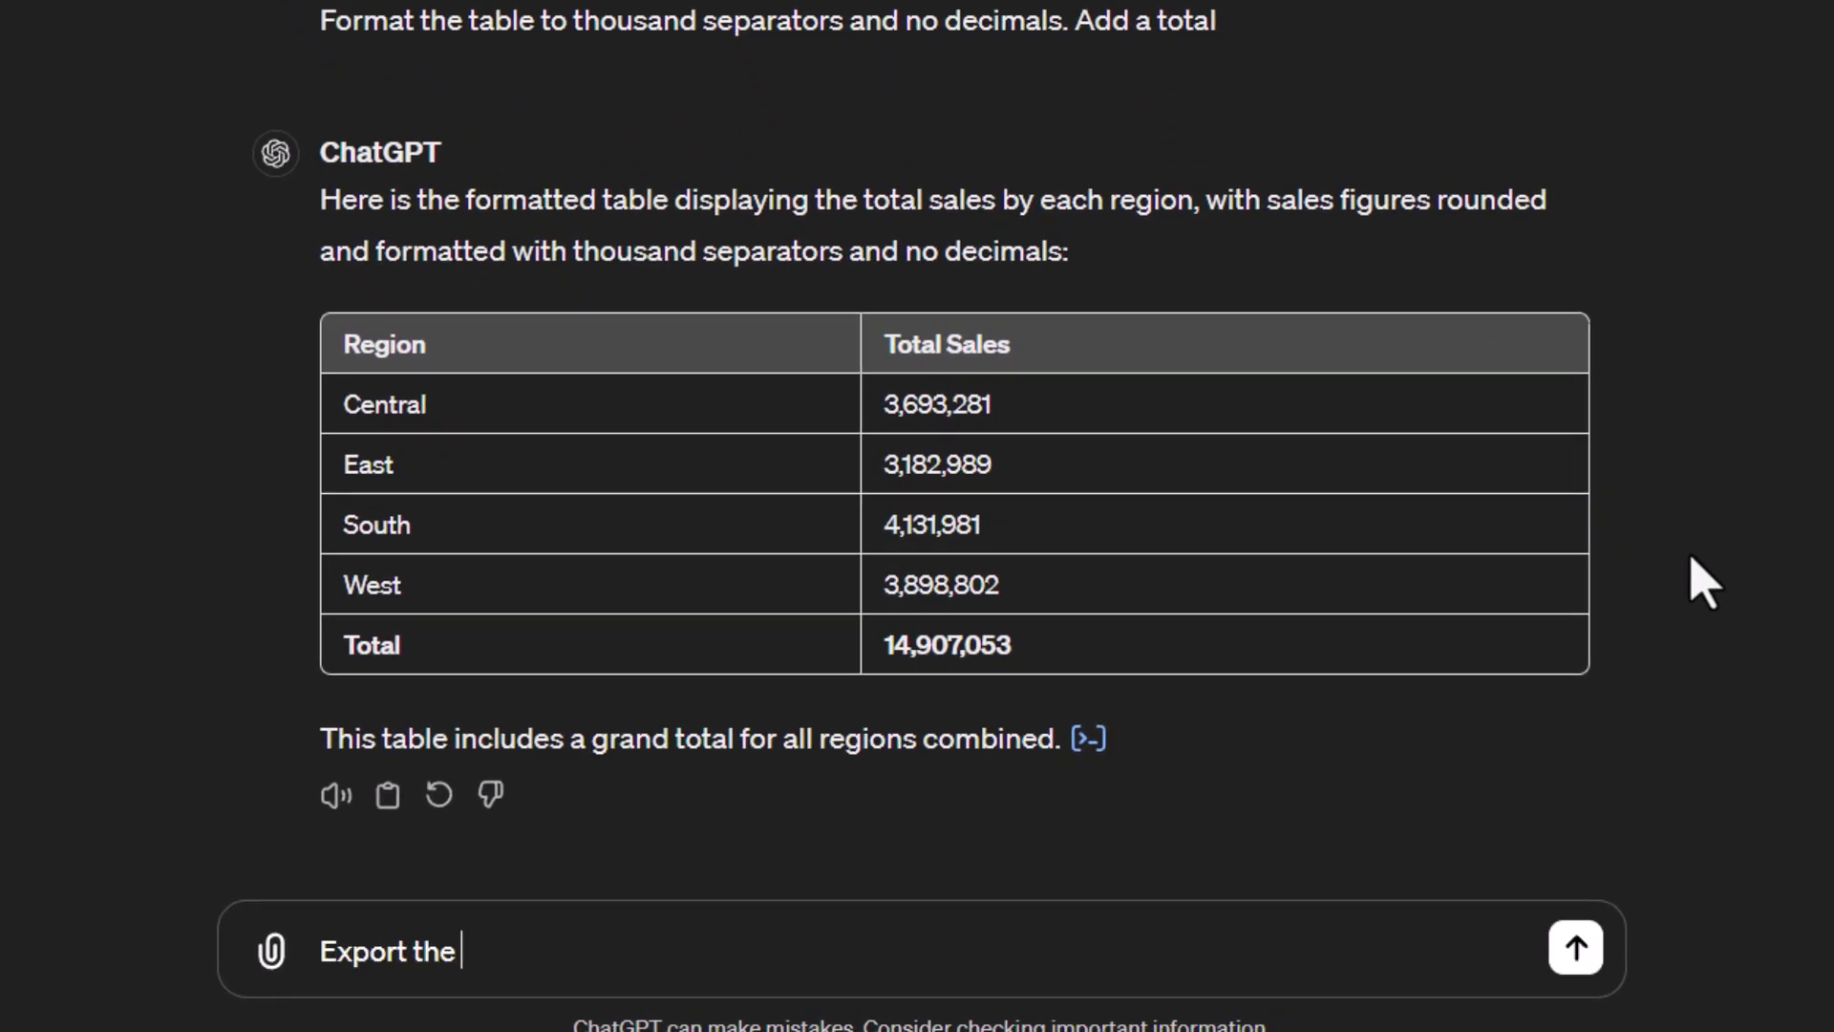
text(table as a )
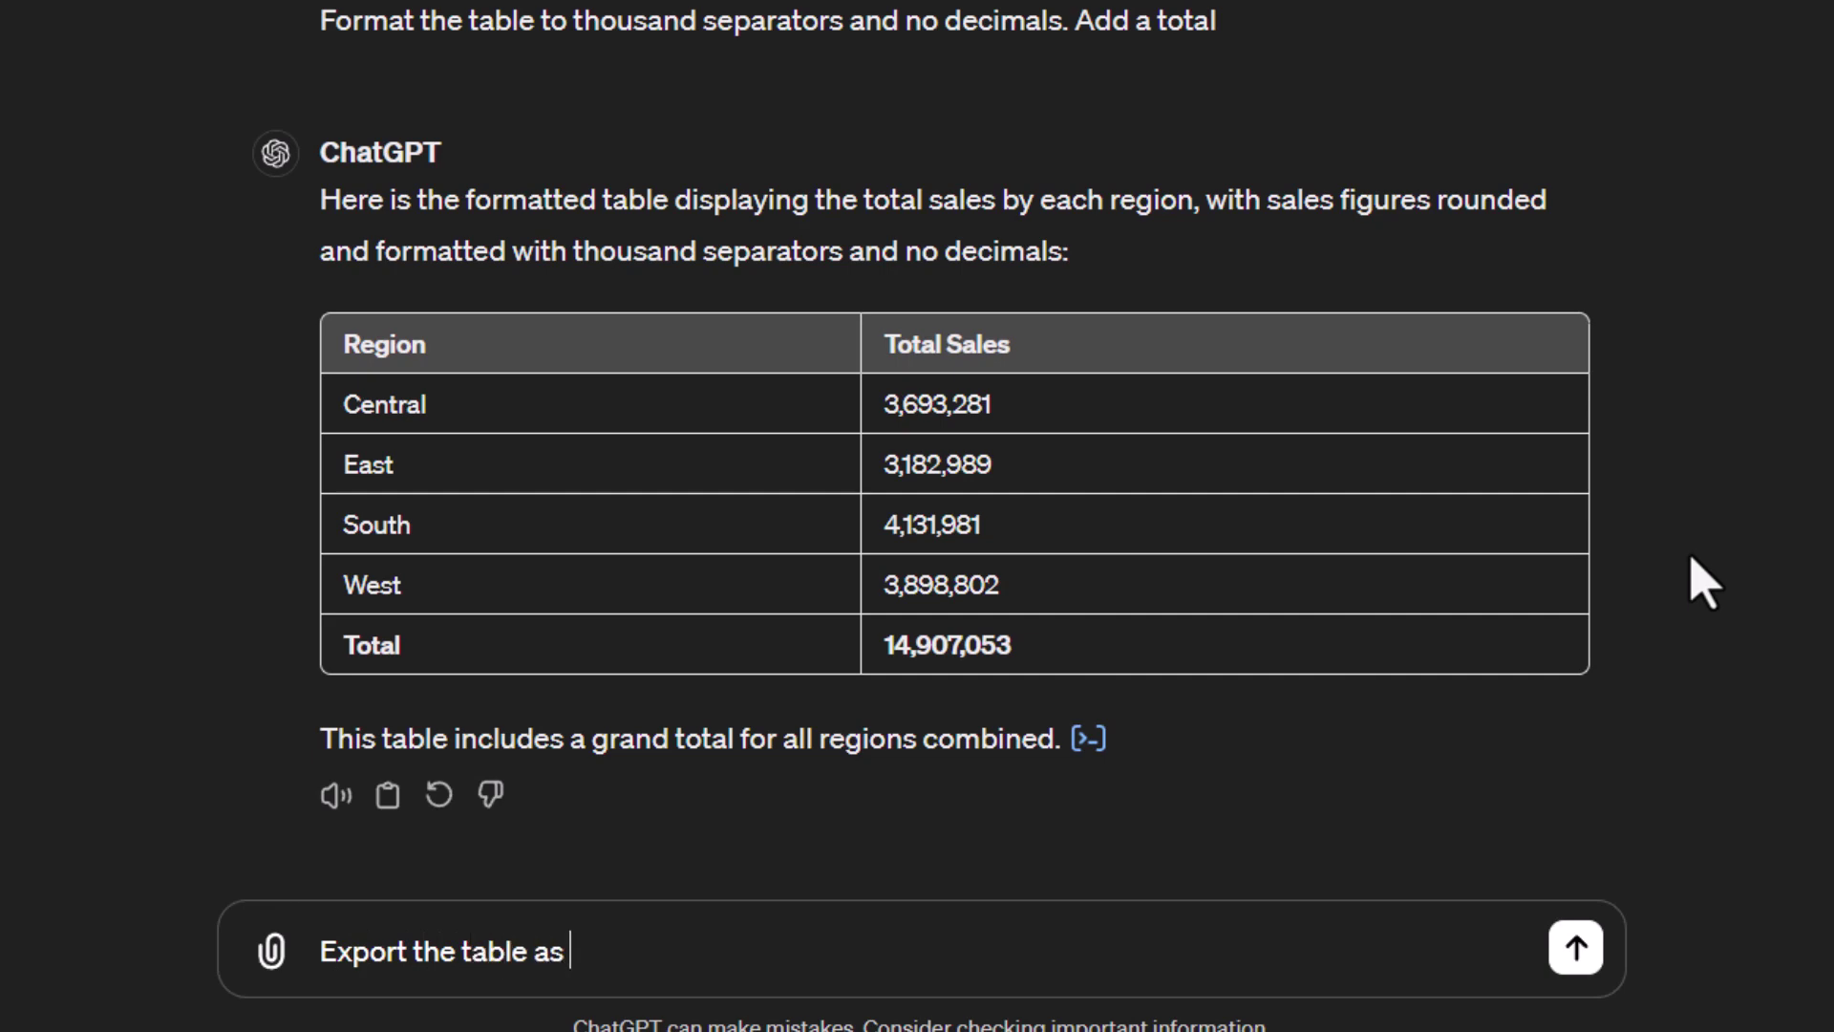
text(Excel file)
key(Return)
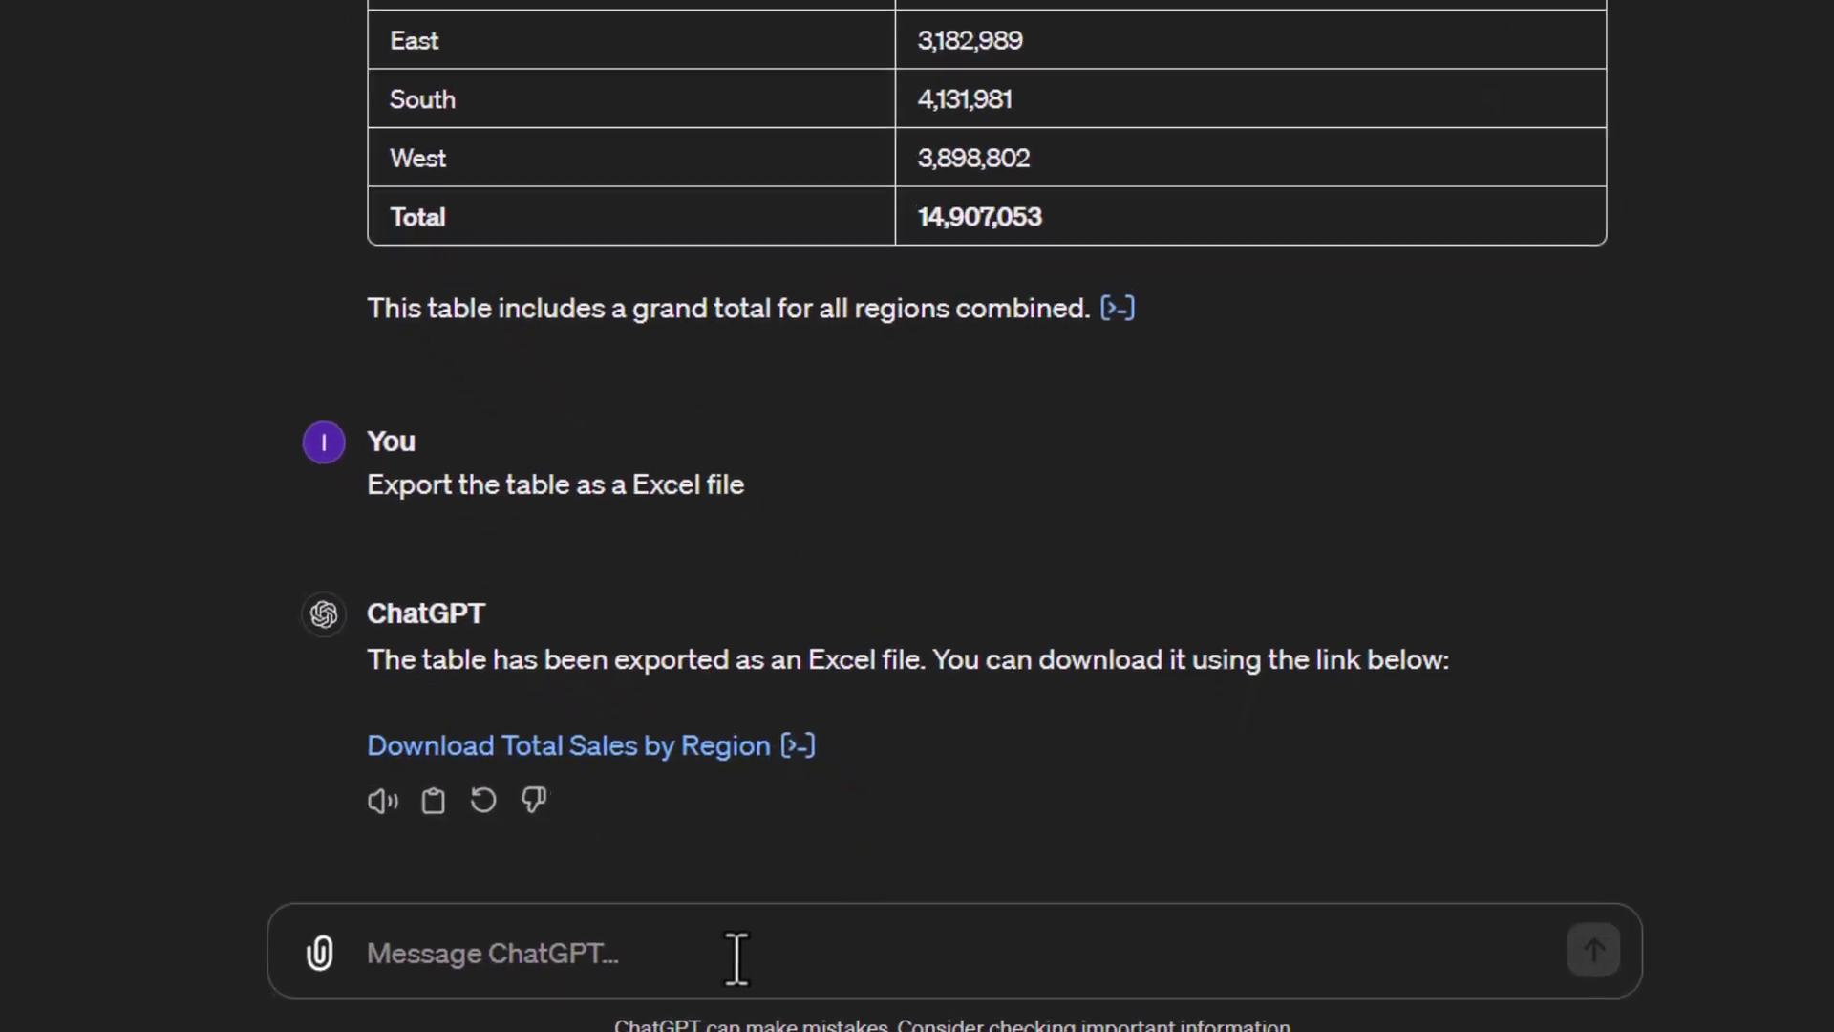
Request a column graph of the regional sales table that excludes the total.
text(Create)
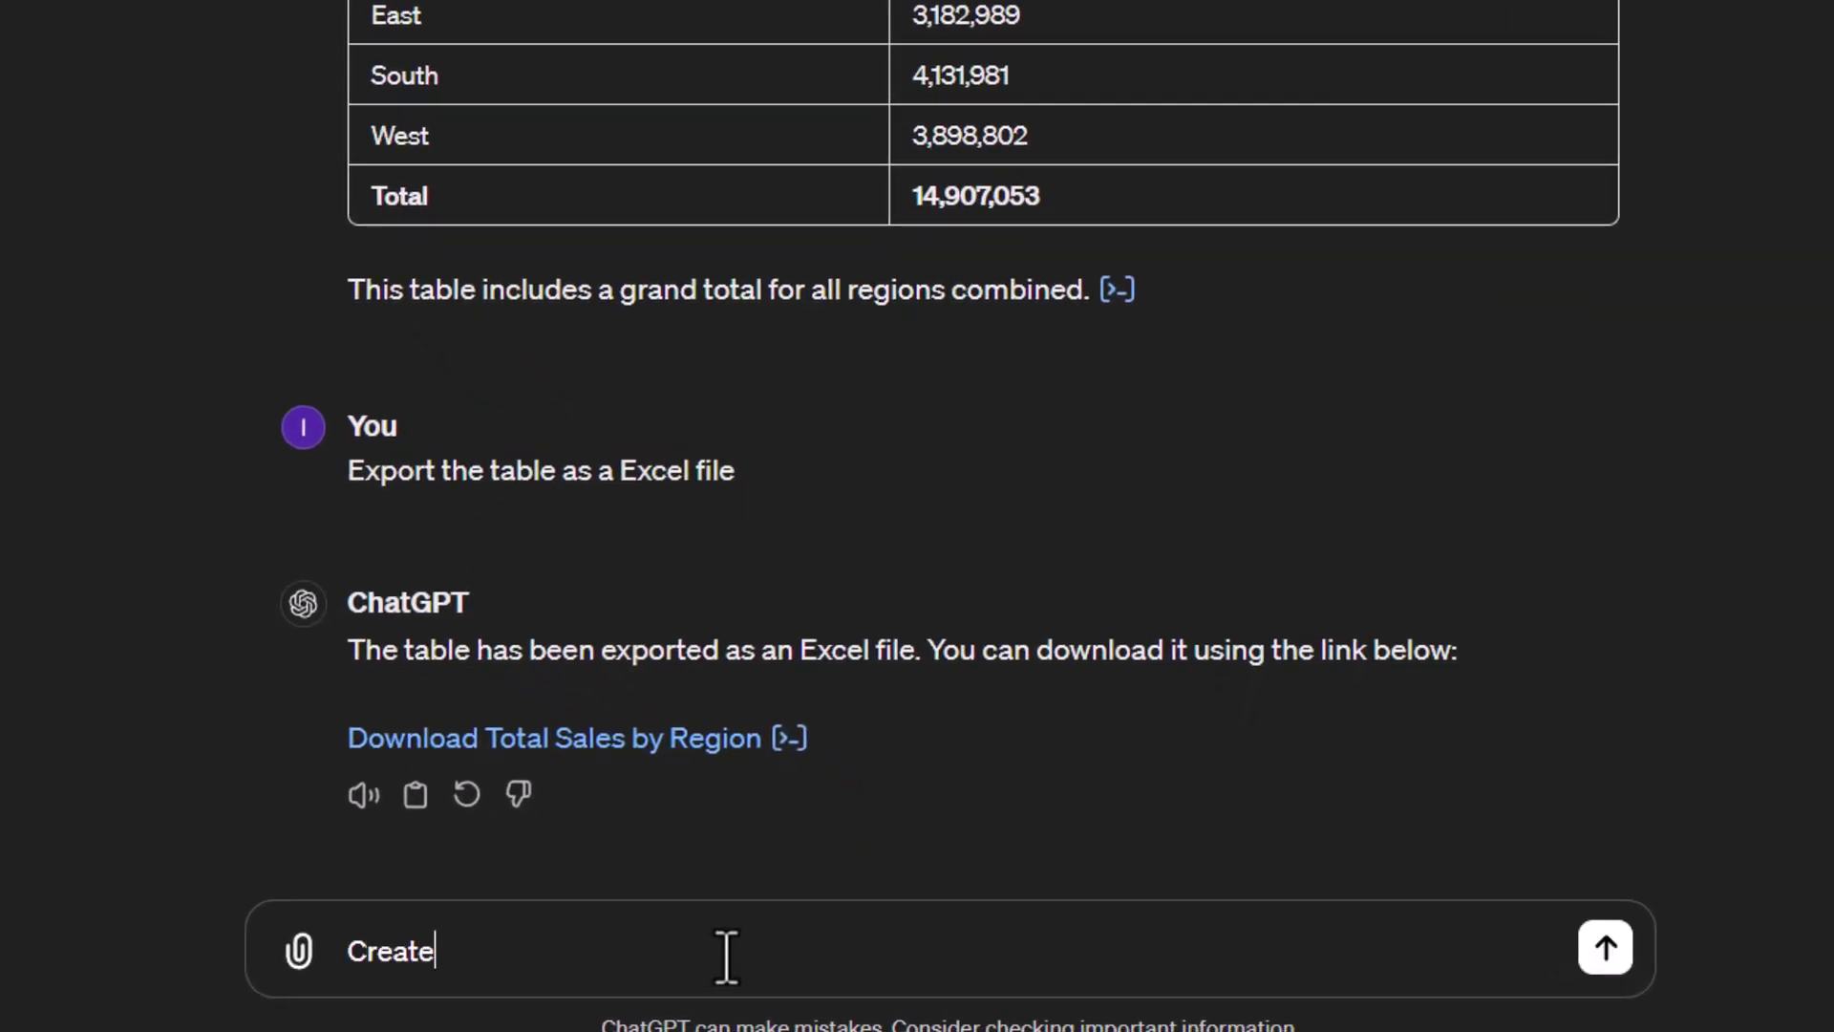
text( a column )
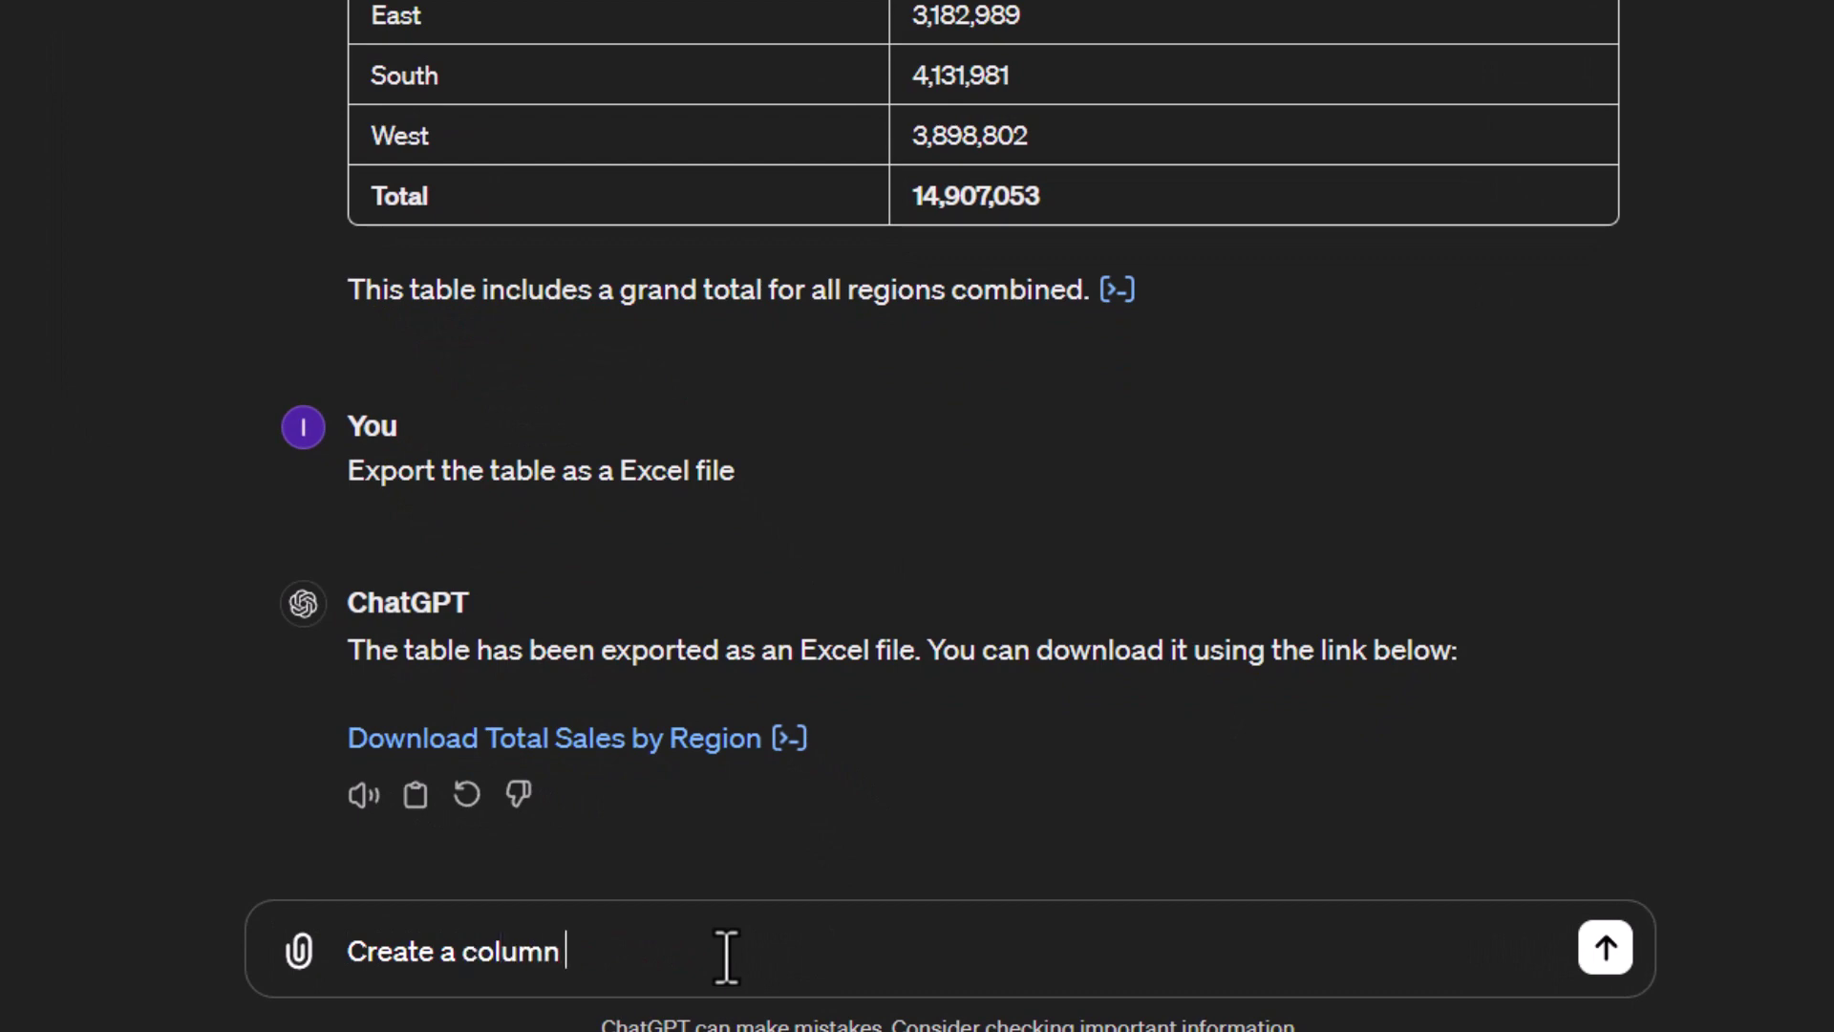
text(graph for the)
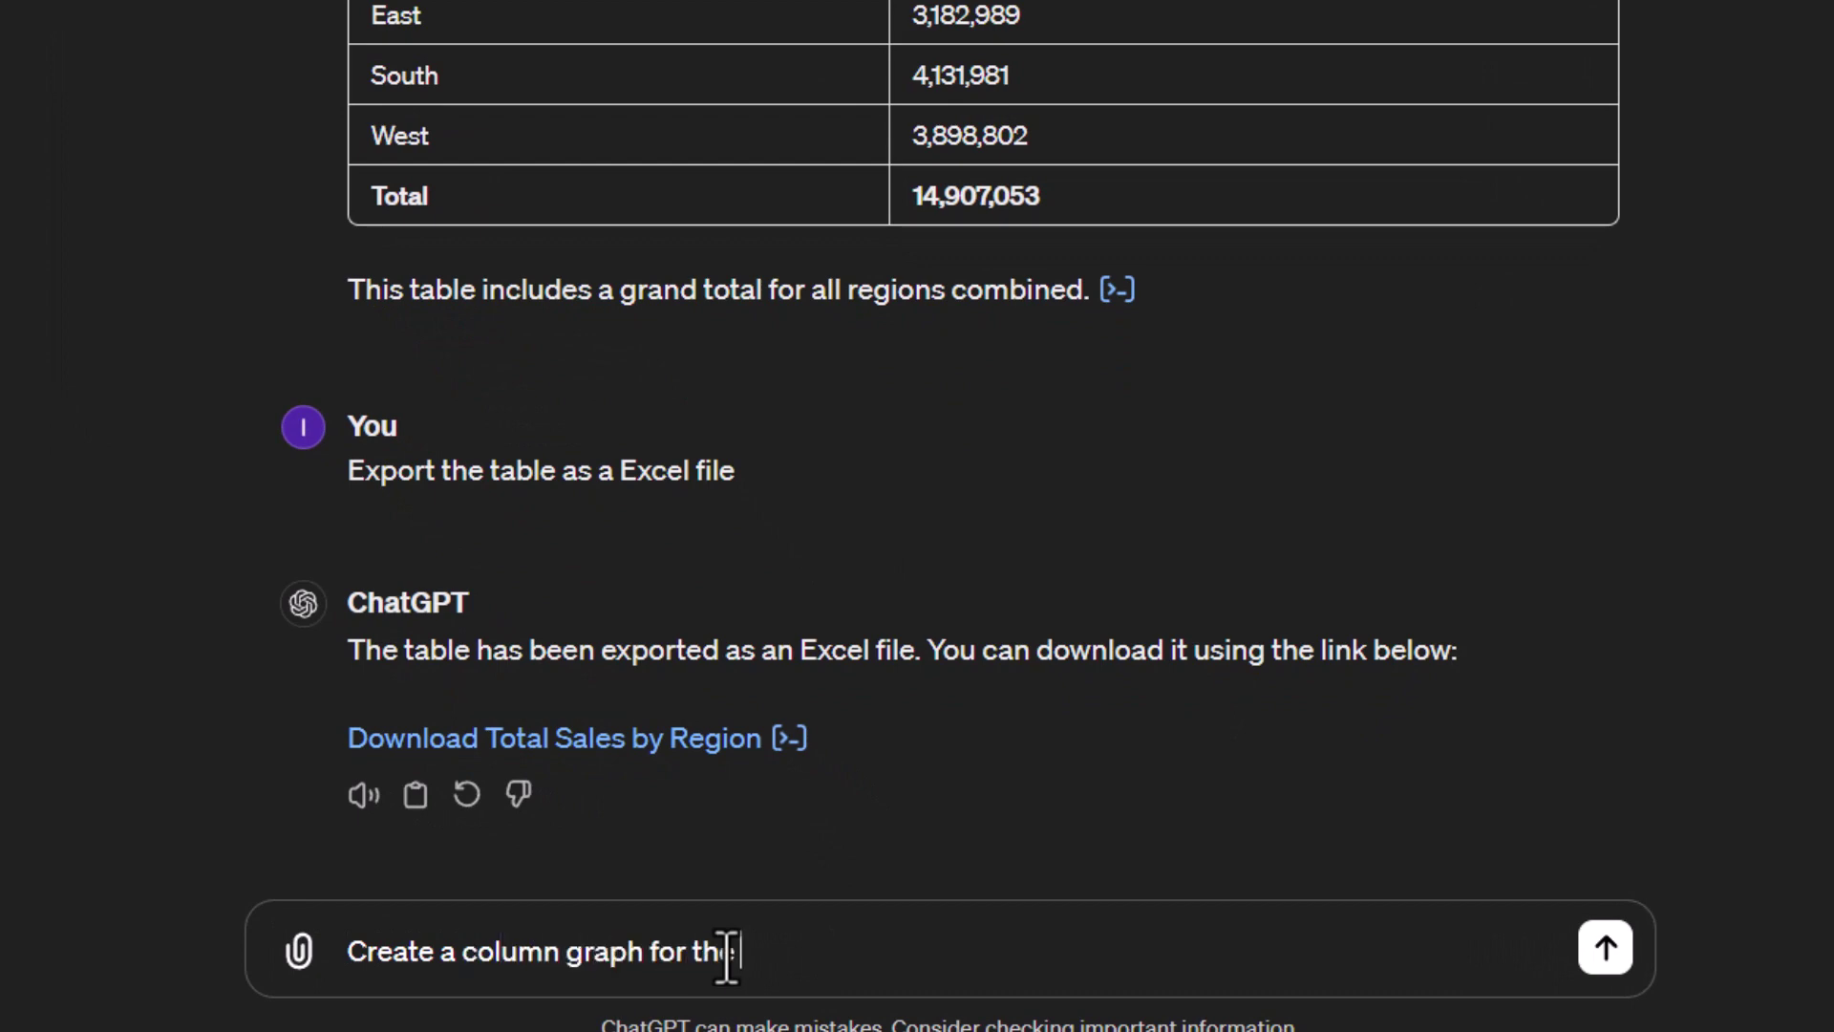
text( table , exce)
key(BackSpace)
text(lude )
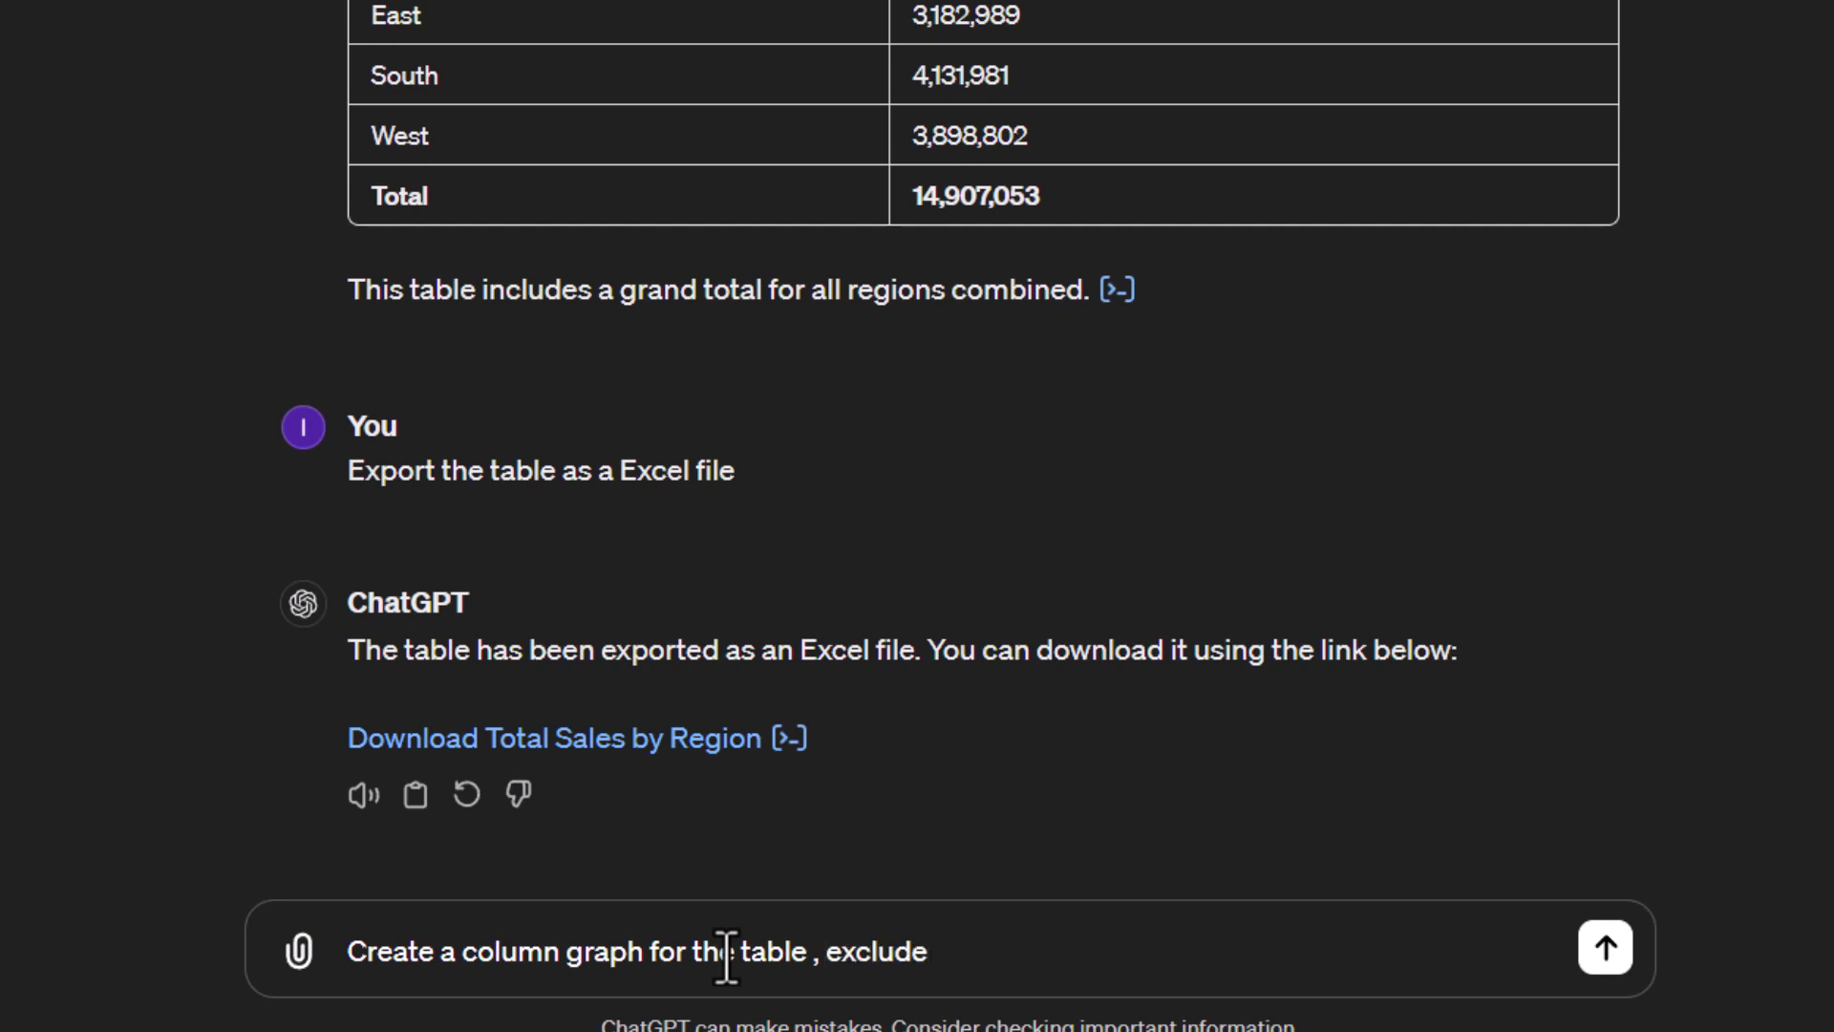
text(it)
key(BackSpace)
key(BackSpace)
key(BackSpace)
text(the toit)
key(BackSpace)
key(BackSpace)
text(tal)
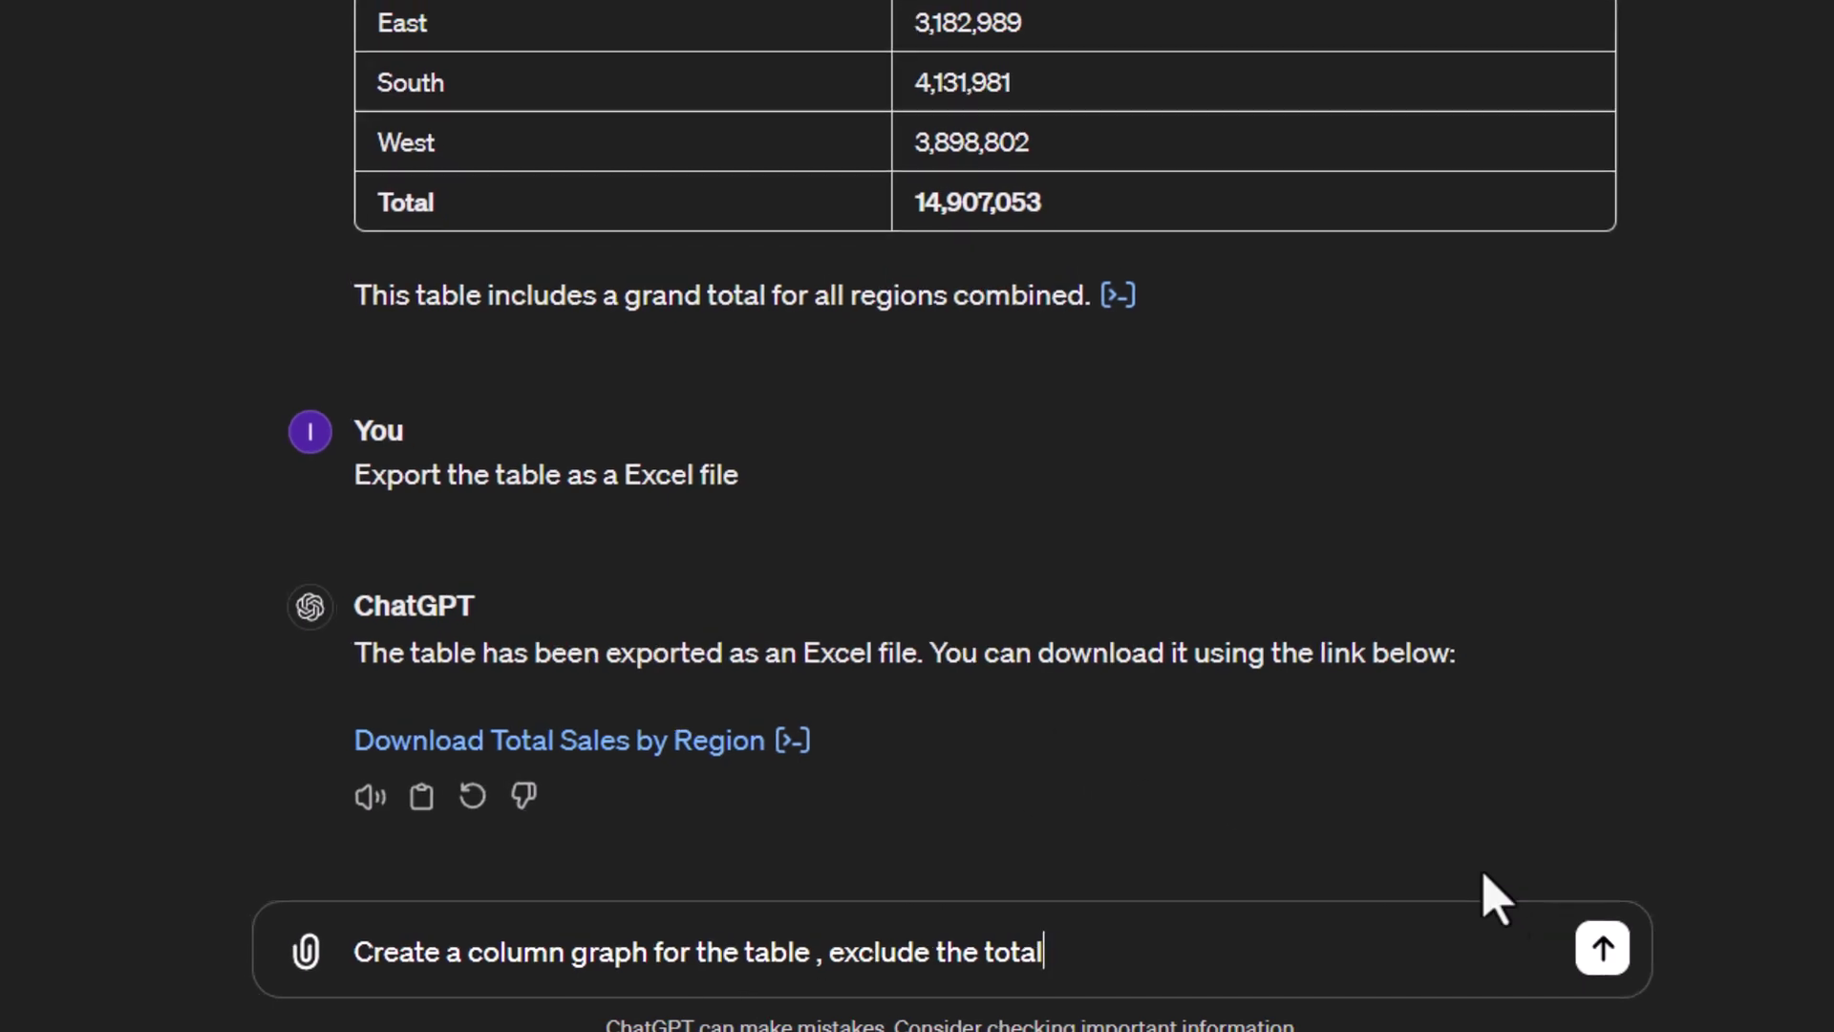
click(1602, 947)
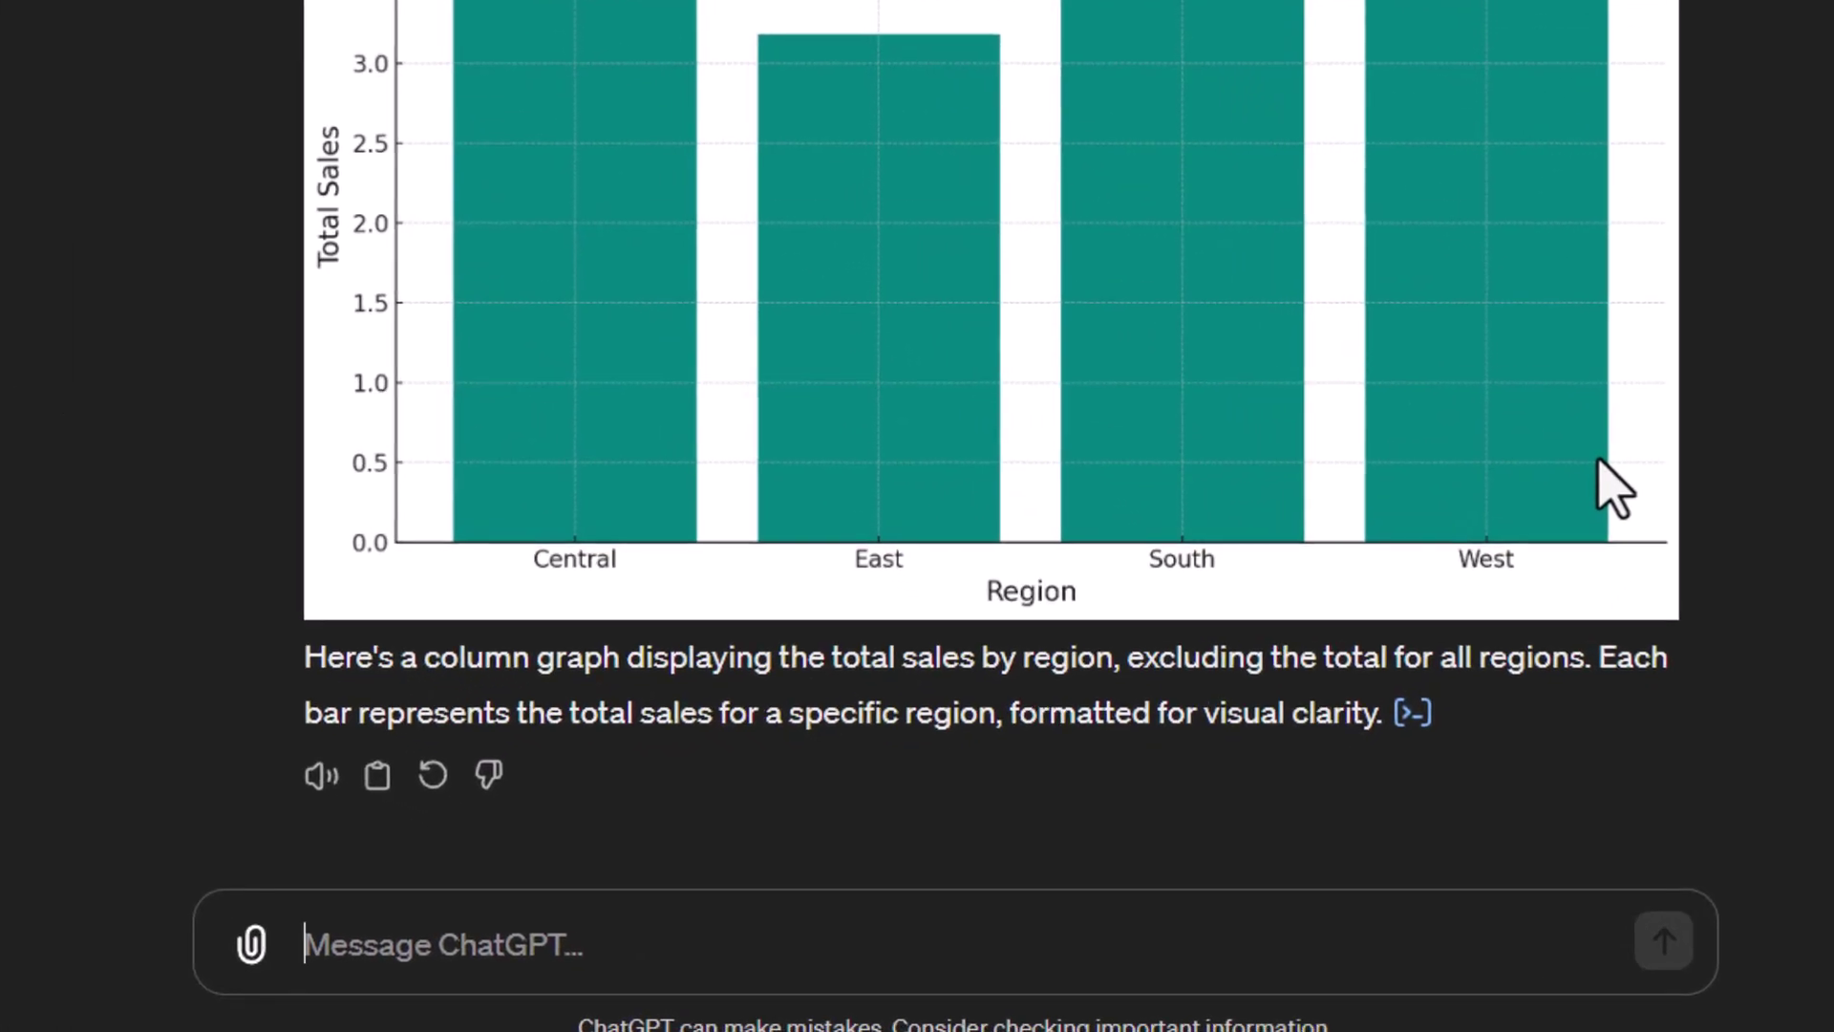
Ask ChatGPT to download the sales-by-region column graph as an image.
text(Download )
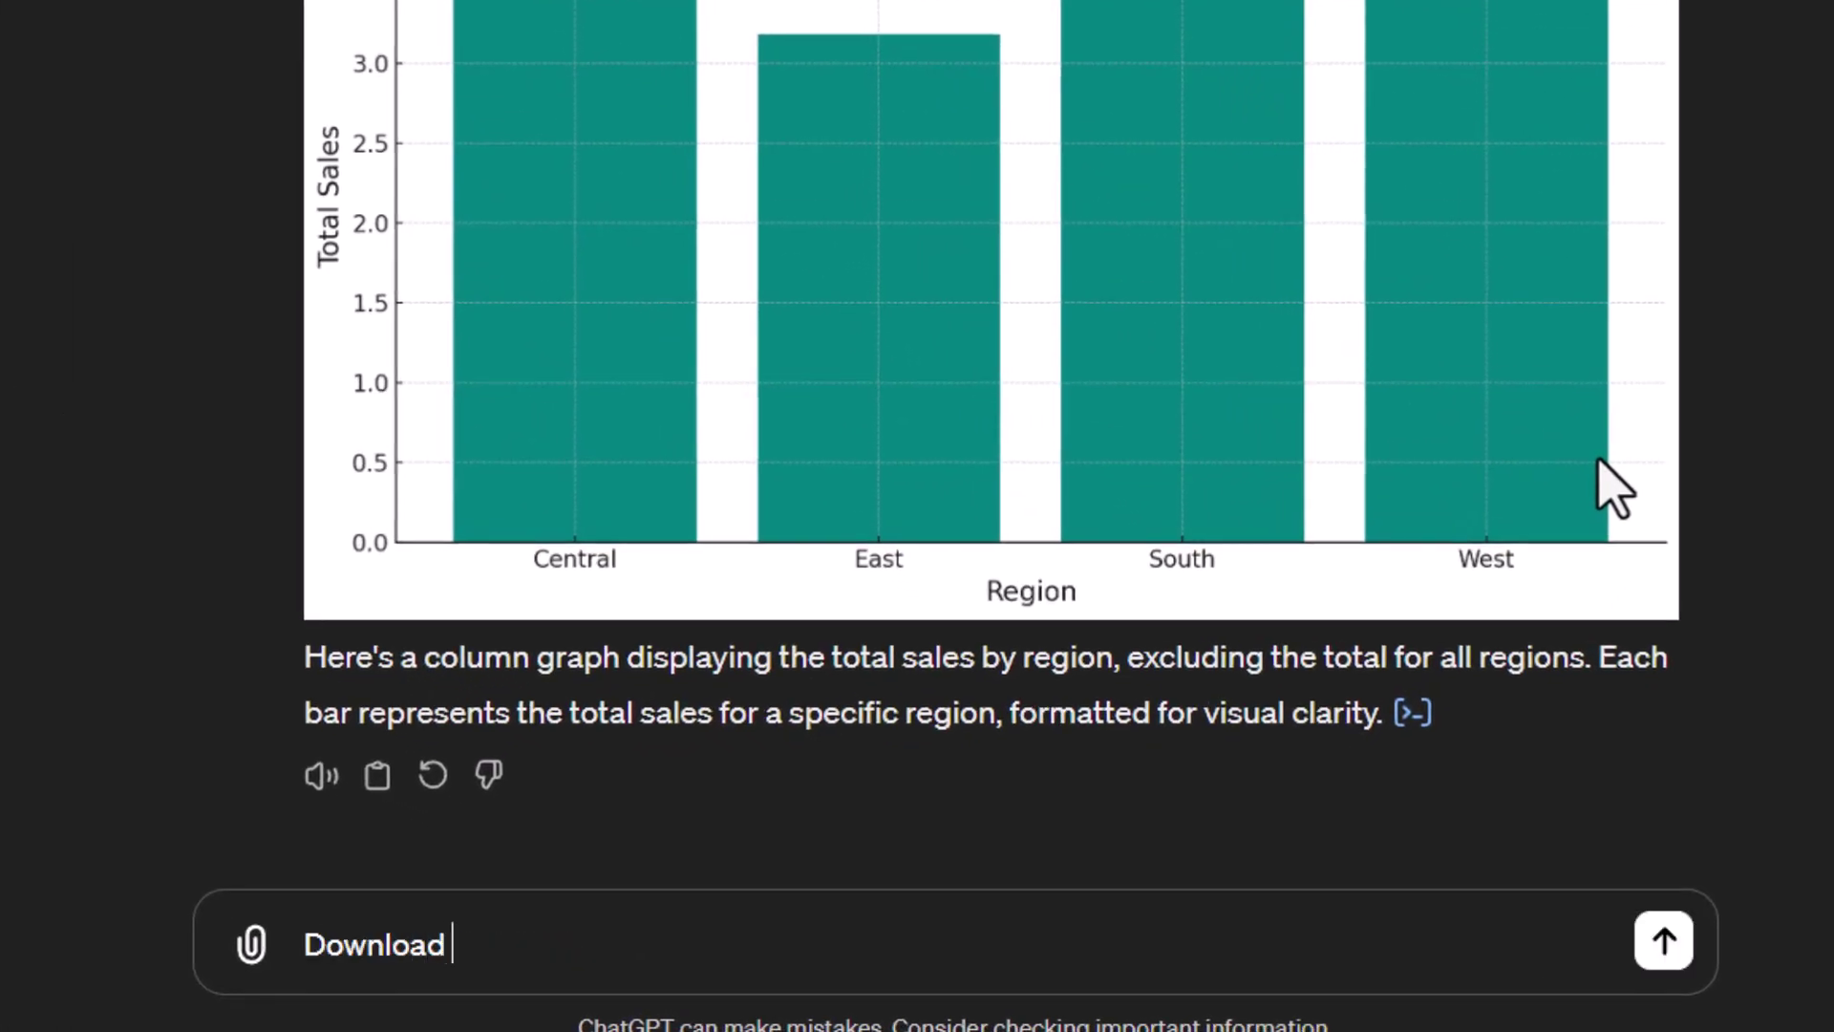
text(the graph)
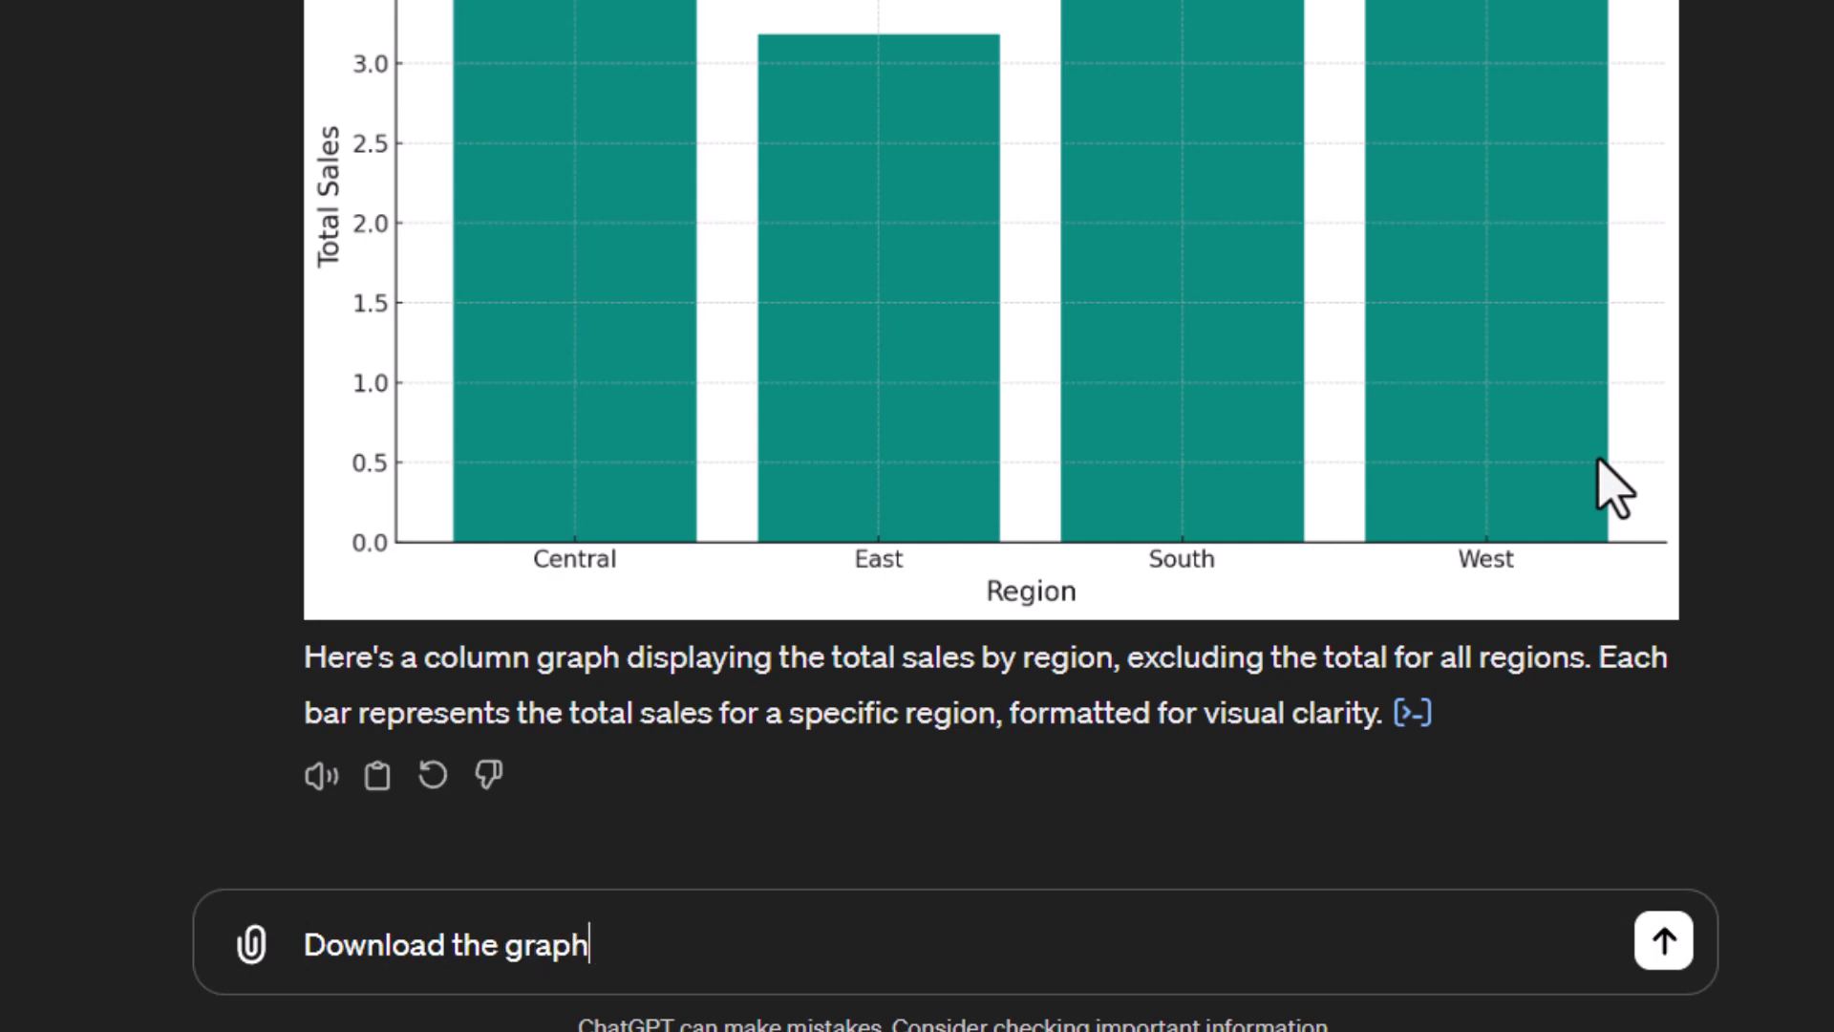
text( as an image)
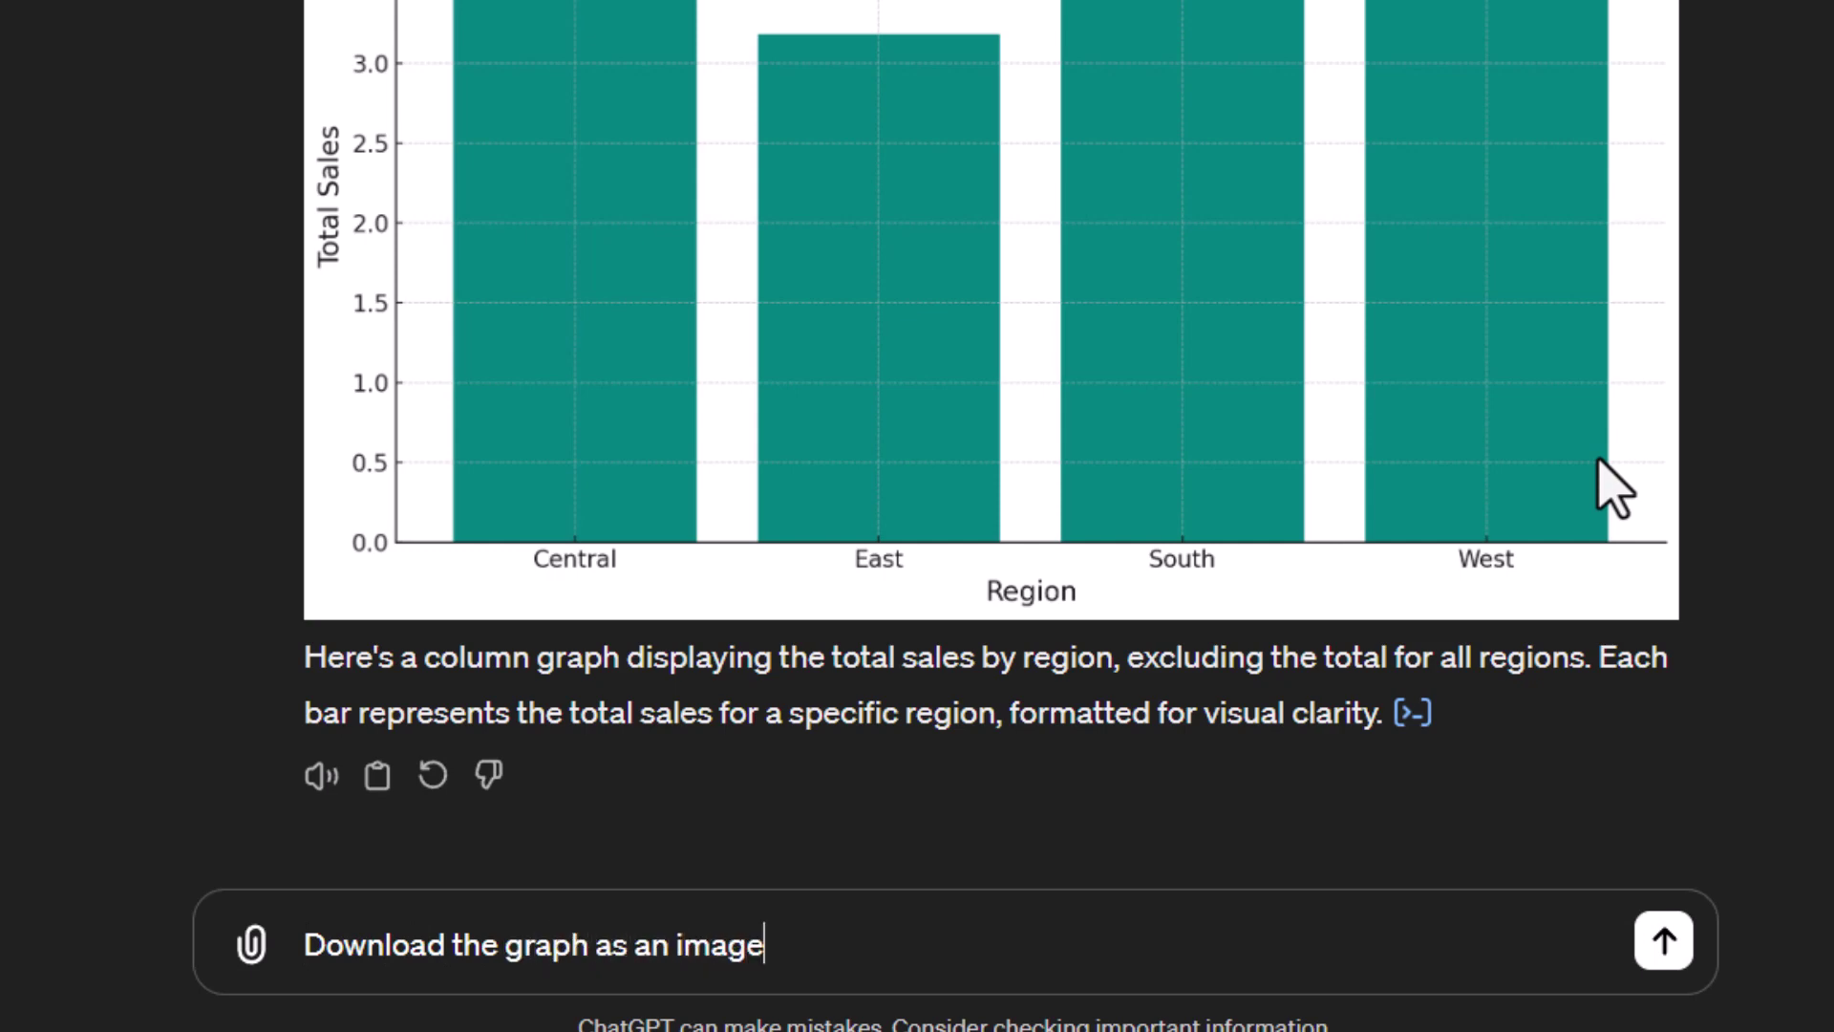
key(Return)
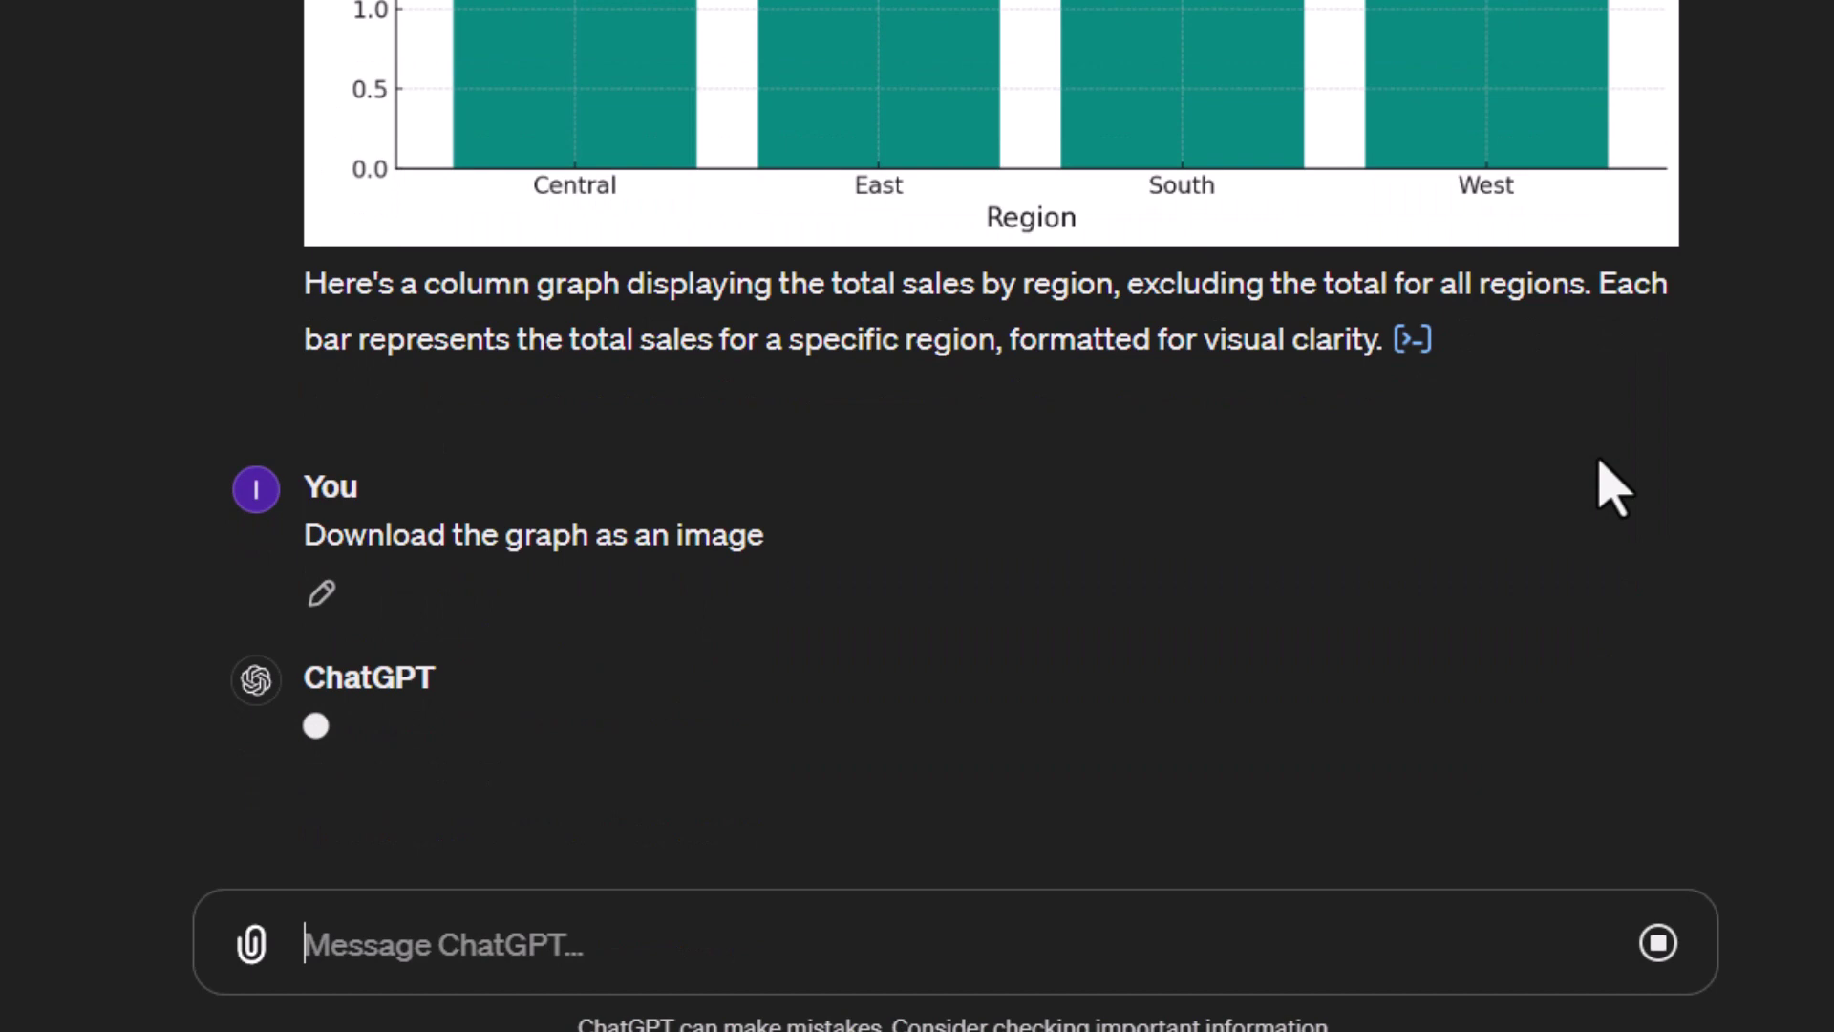